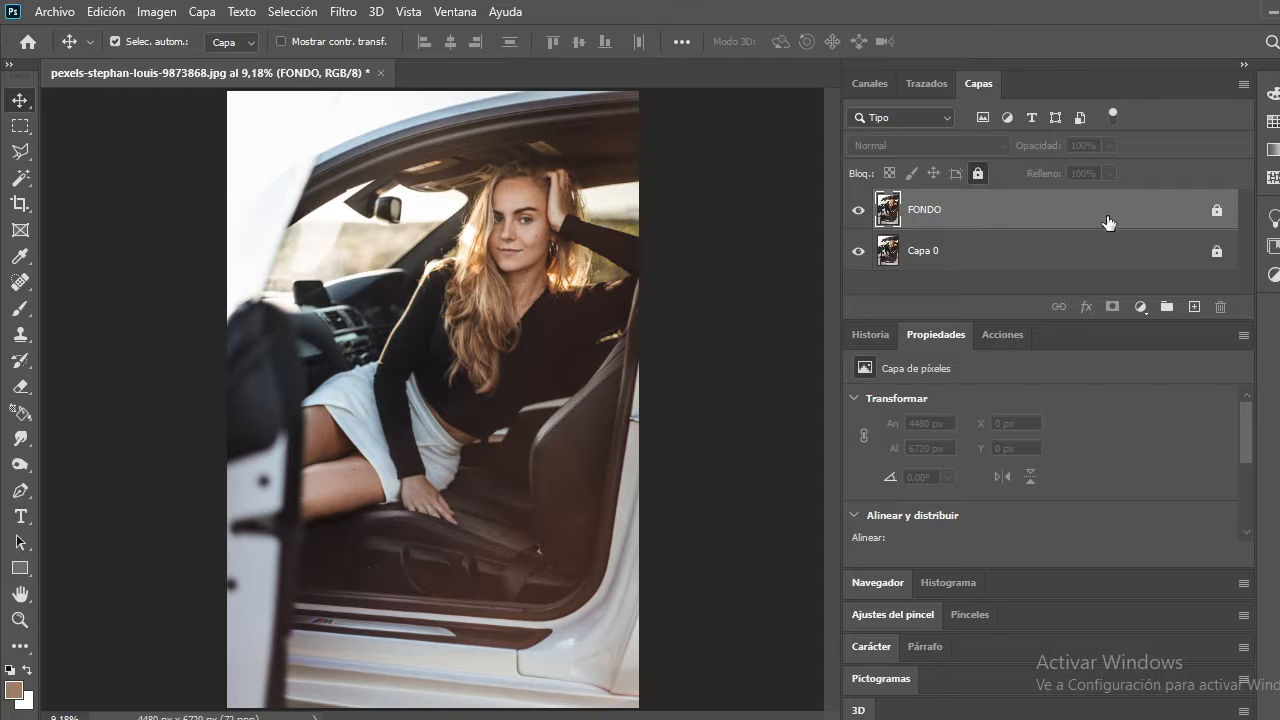
# Unlock the FONDO layer and hide the Capa 0 layer.
pyautogui.click(1216, 210)
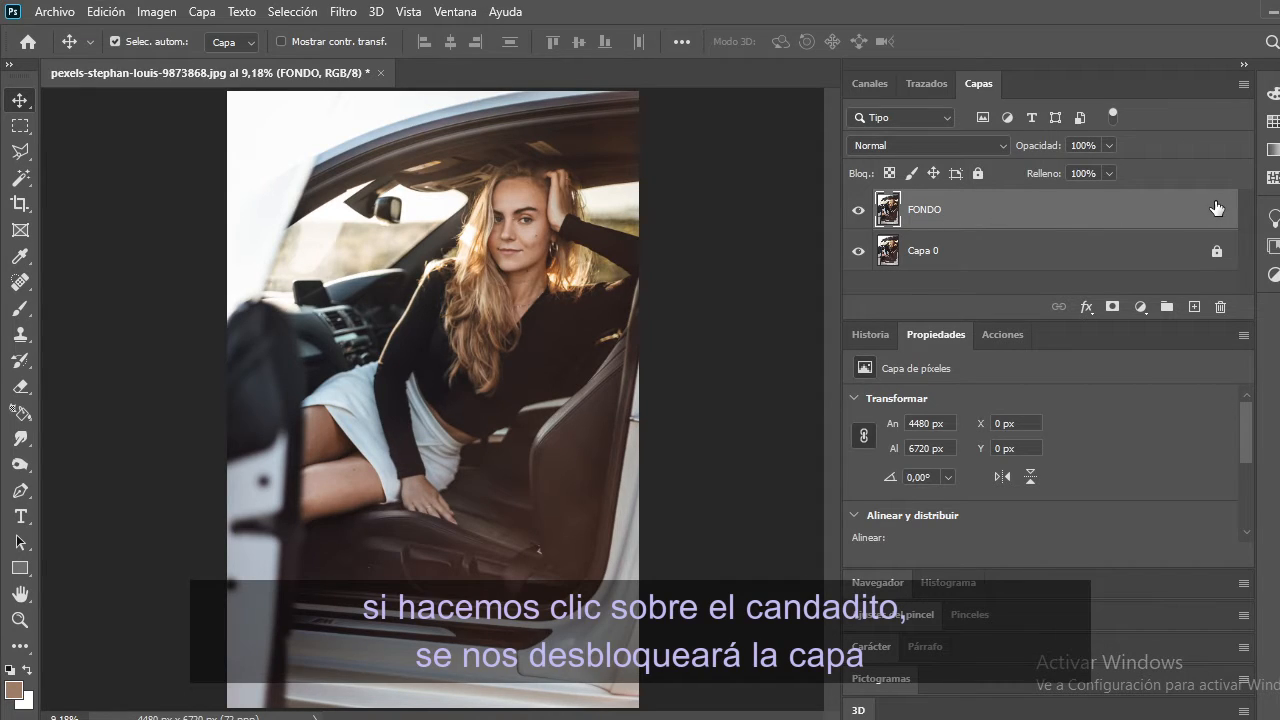
pyautogui.click(858, 251)
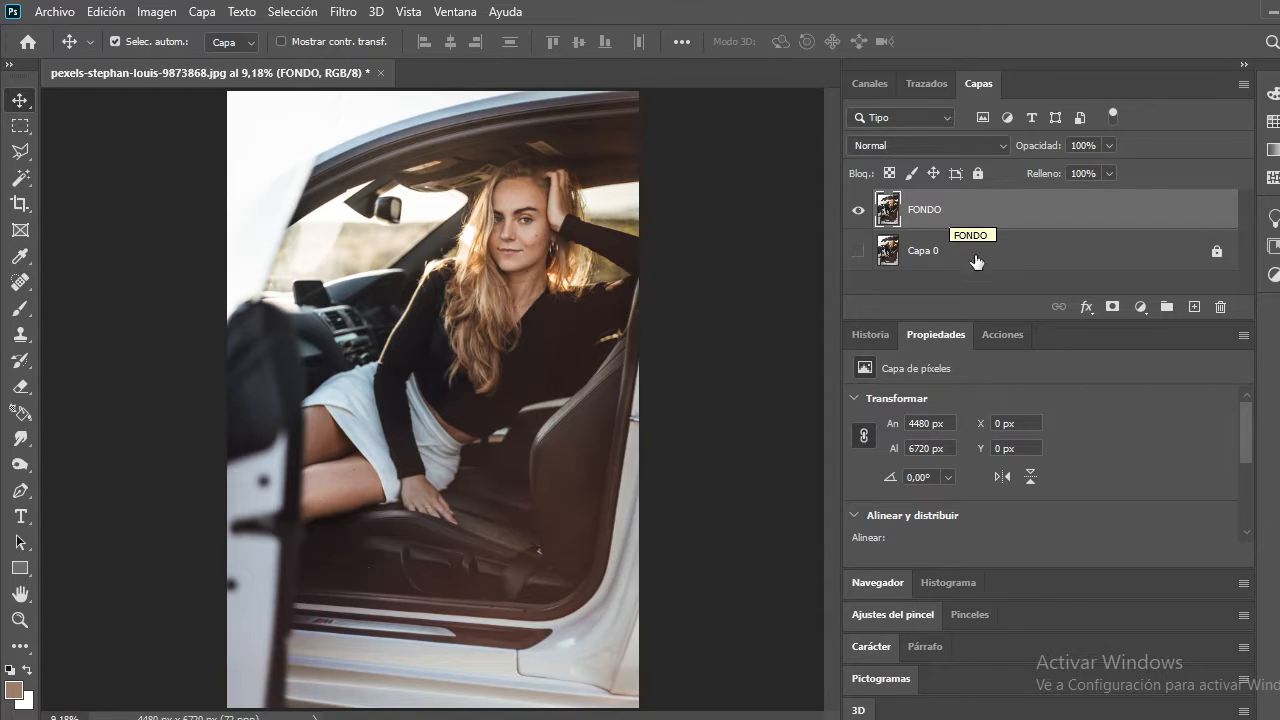
# Create a new action set named RETOQUE MODELO.
pyautogui.click(1000, 334)
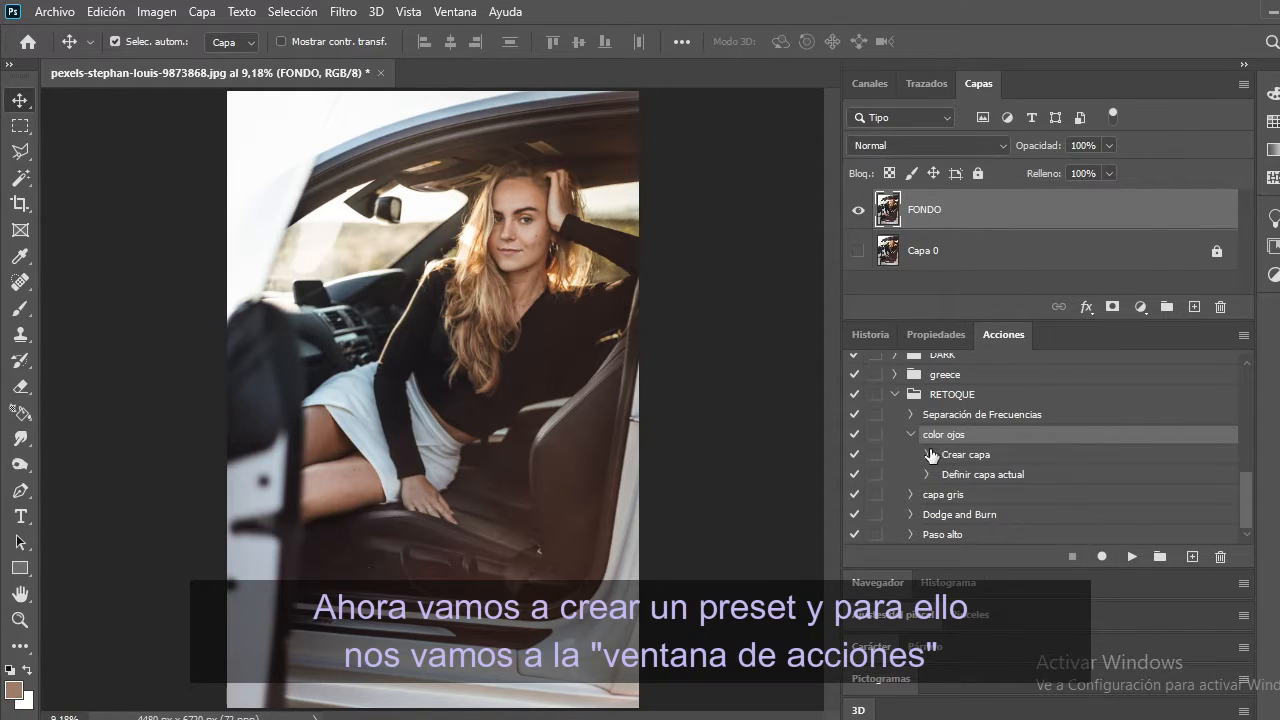
pyautogui.click(895, 394)
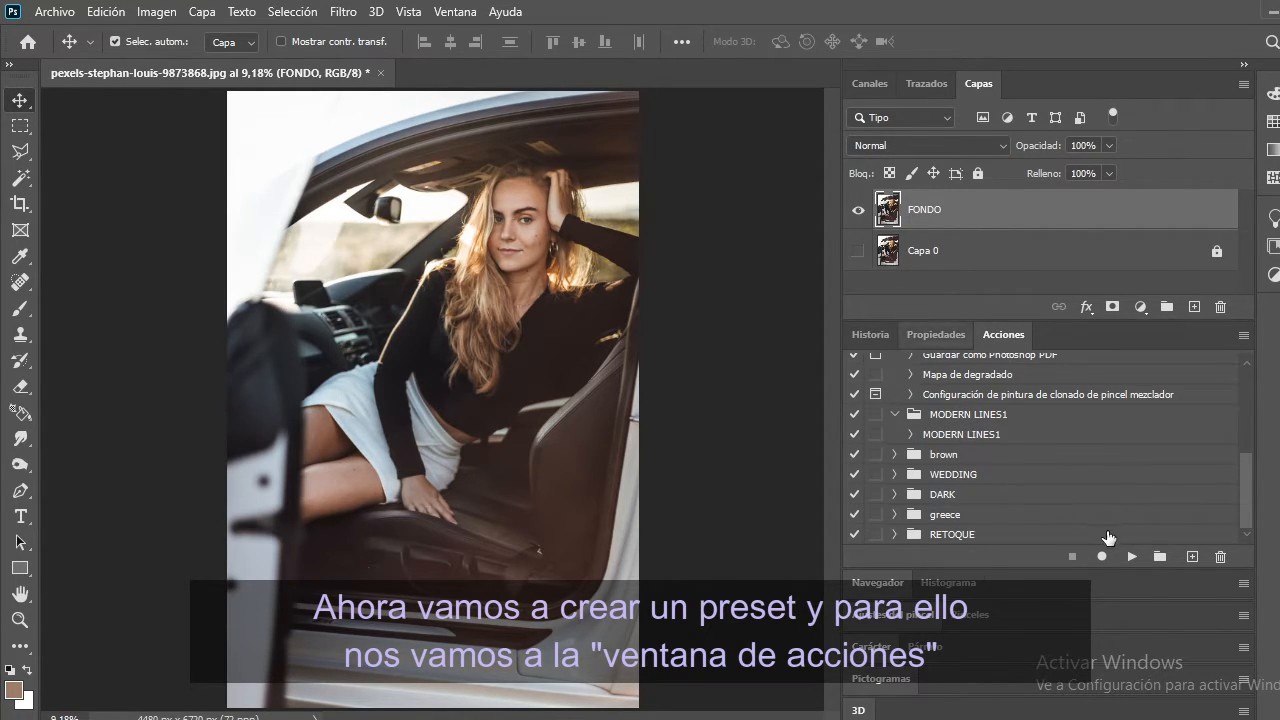
pyautogui.click(1158, 557)
pyautogui.write('RETOQUE MODELO')
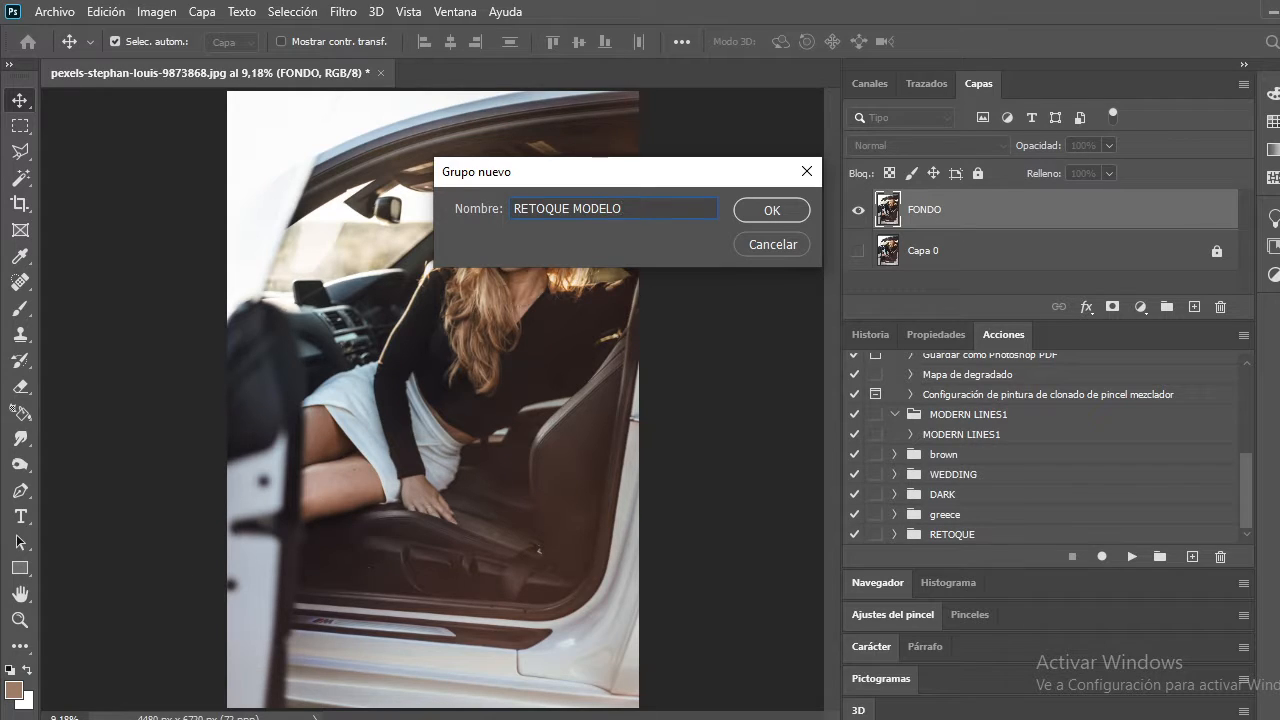
pyautogui.press('Return')
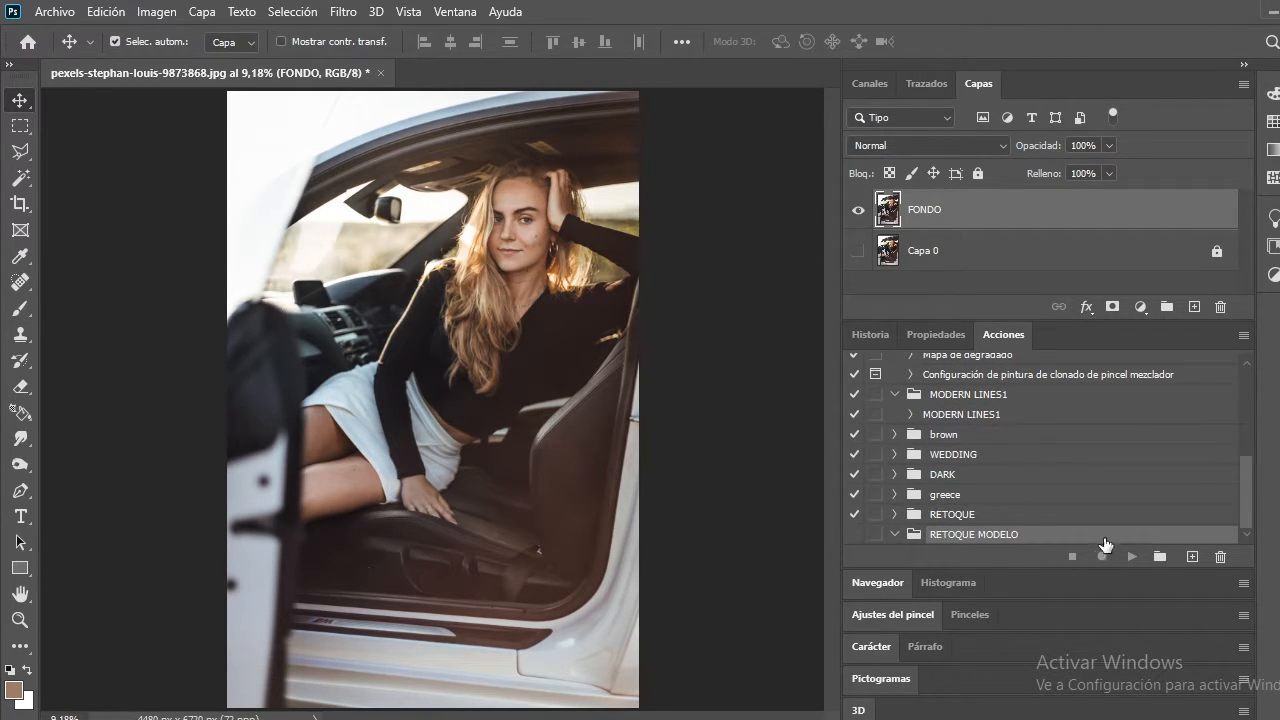
# Create a new action named MODELO in the RETOQUE MODELO set and start recording it.
pyautogui.click(1192, 557)
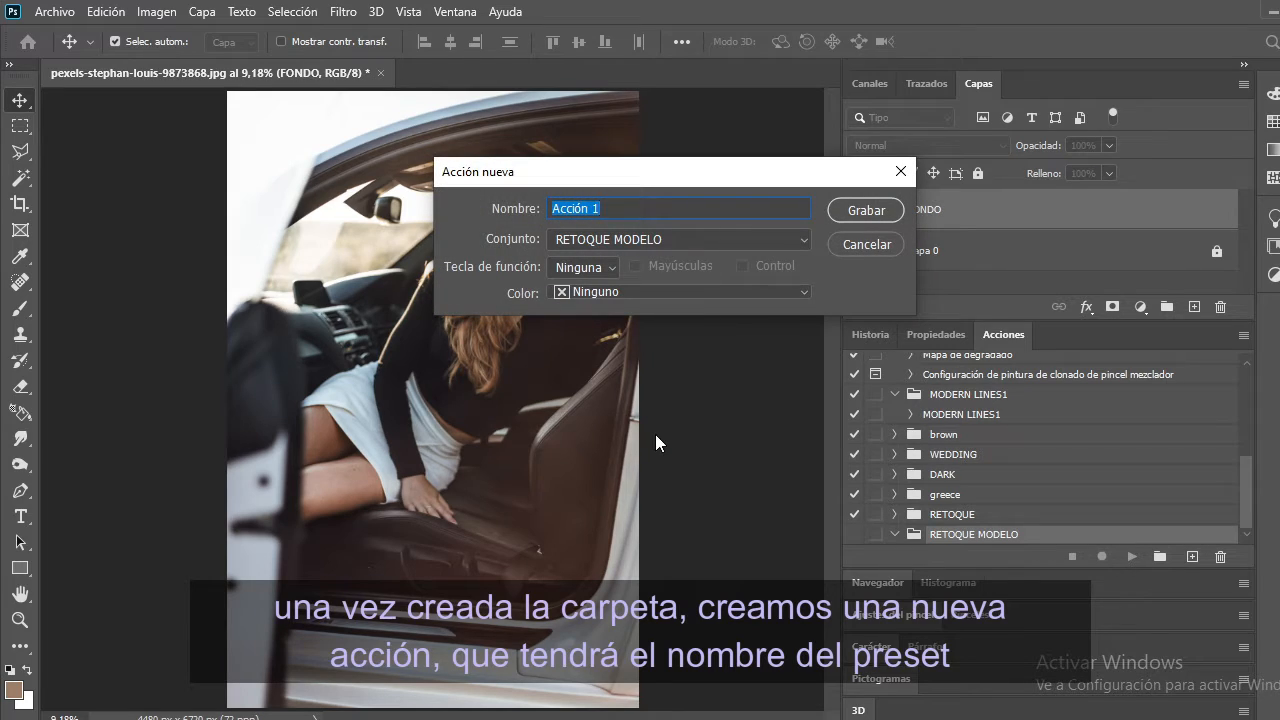
pyautogui.write('MODELO')
pyautogui.click(865, 212)
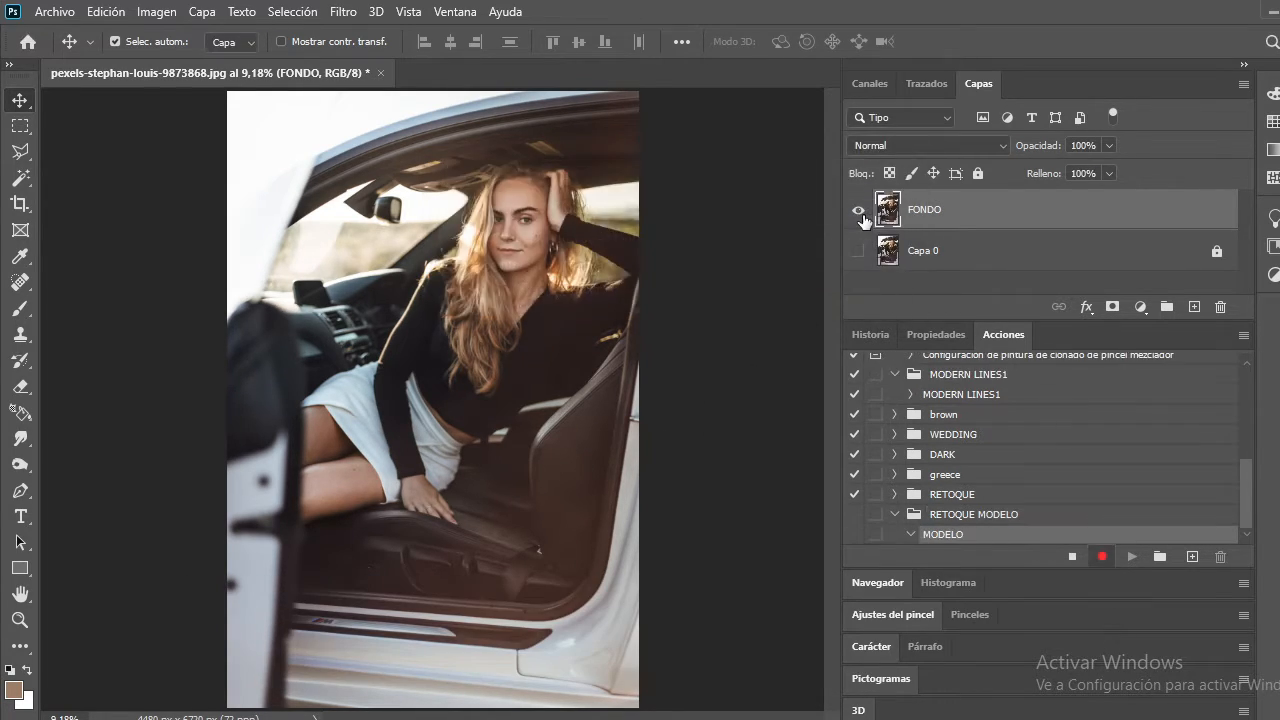
# Open the Camera Raw filter on the FONDO layer and set Exposición to -0,40 and Contraste to +1.
pyautogui.click(343, 13)
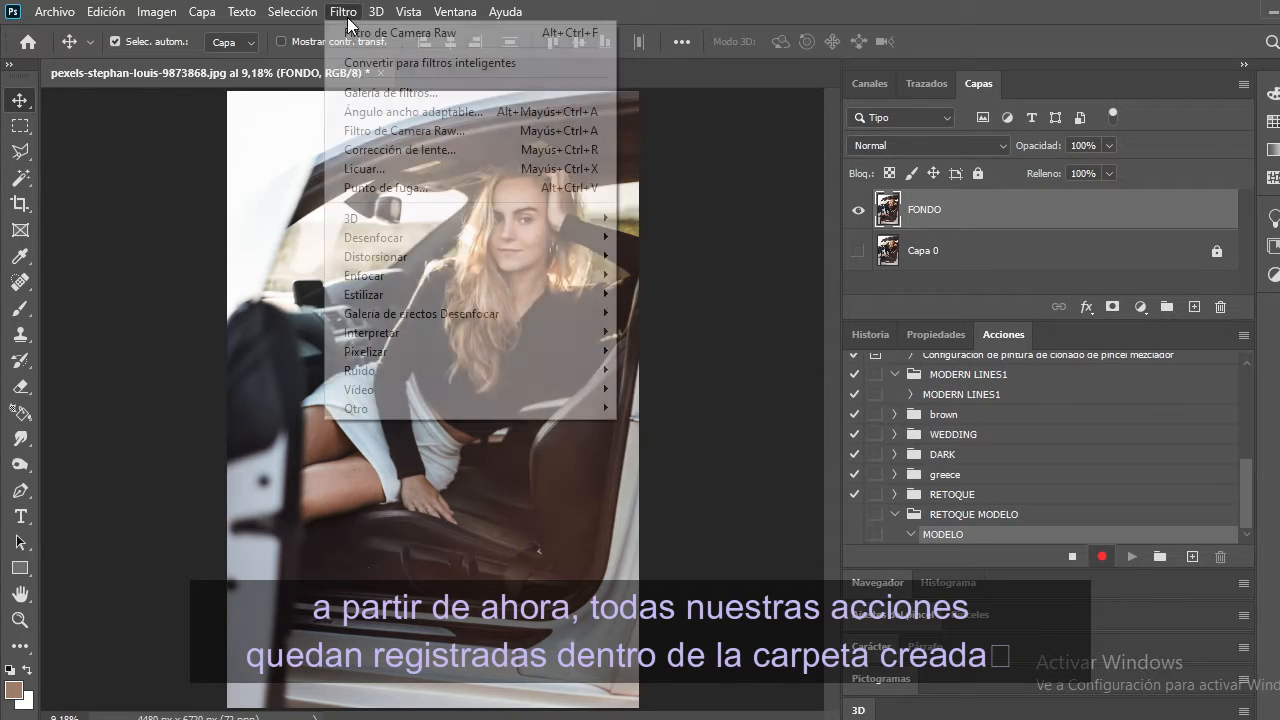
pyautogui.click(420, 129)
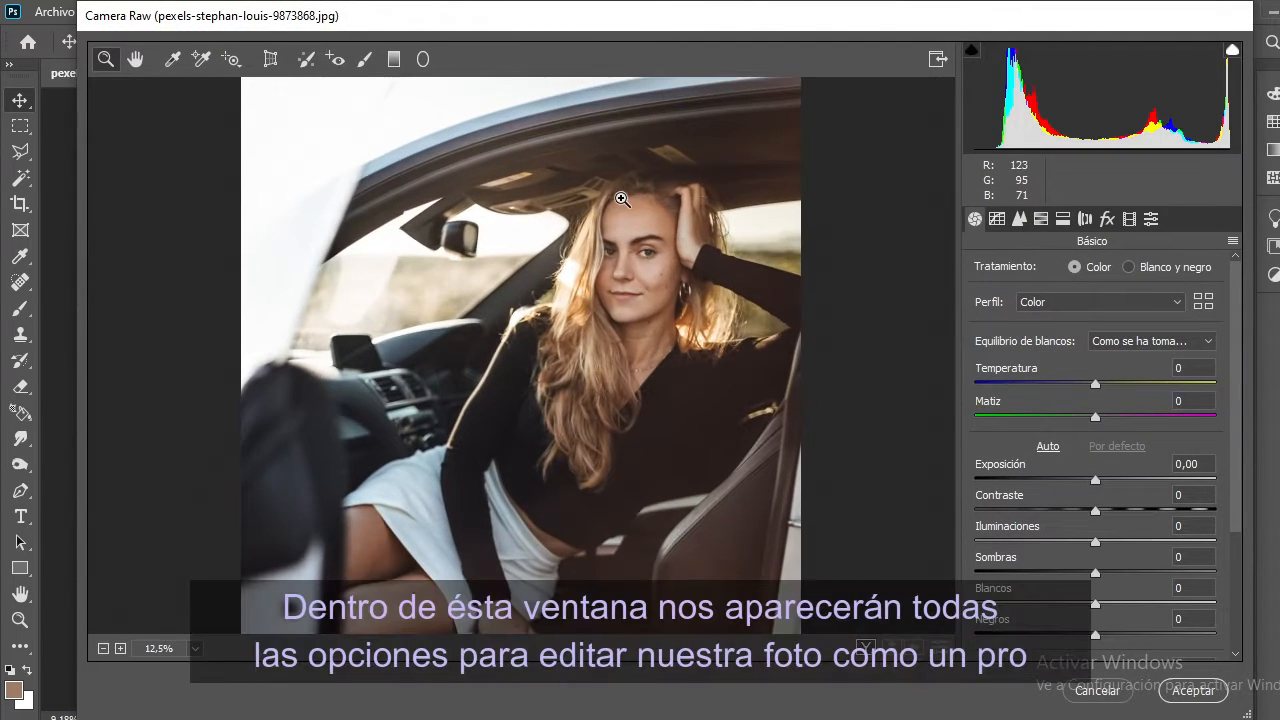
pyautogui.click(678, 249)
pyautogui.scroll(-1, 740, 358)
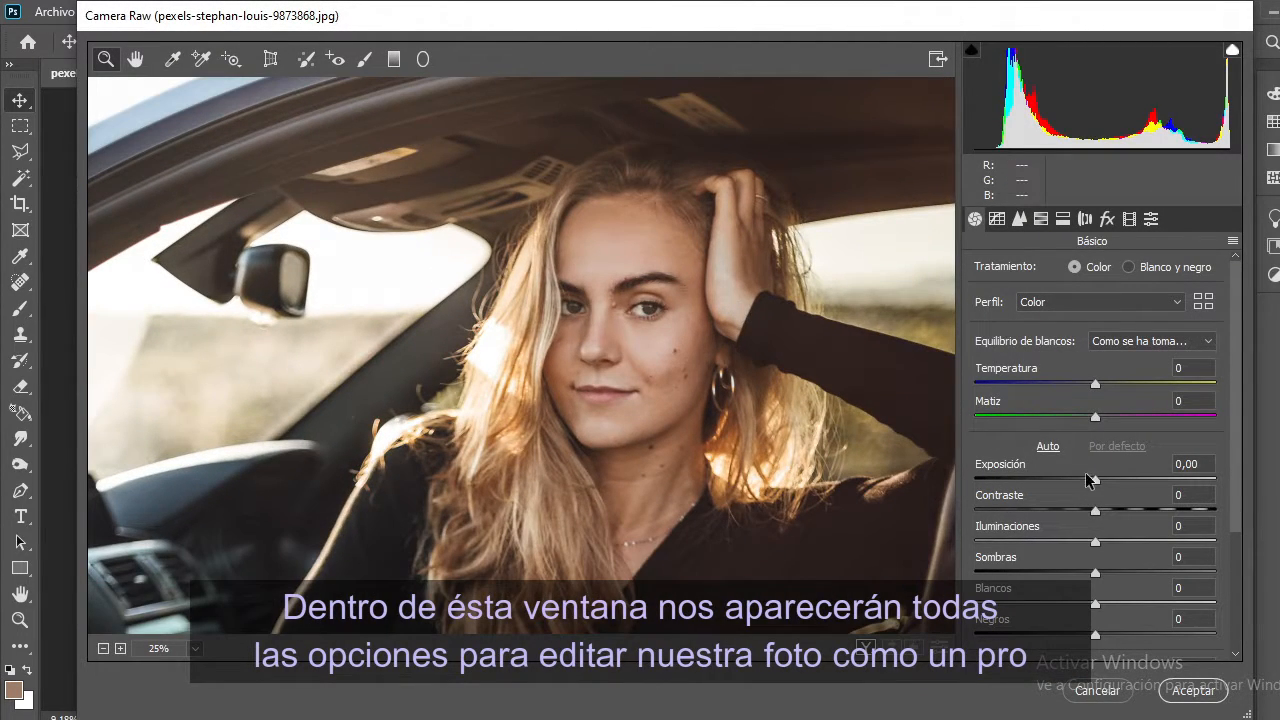
pyautogui.moveTo(1094, 481); pyautogui.dragTo(1084, 483)
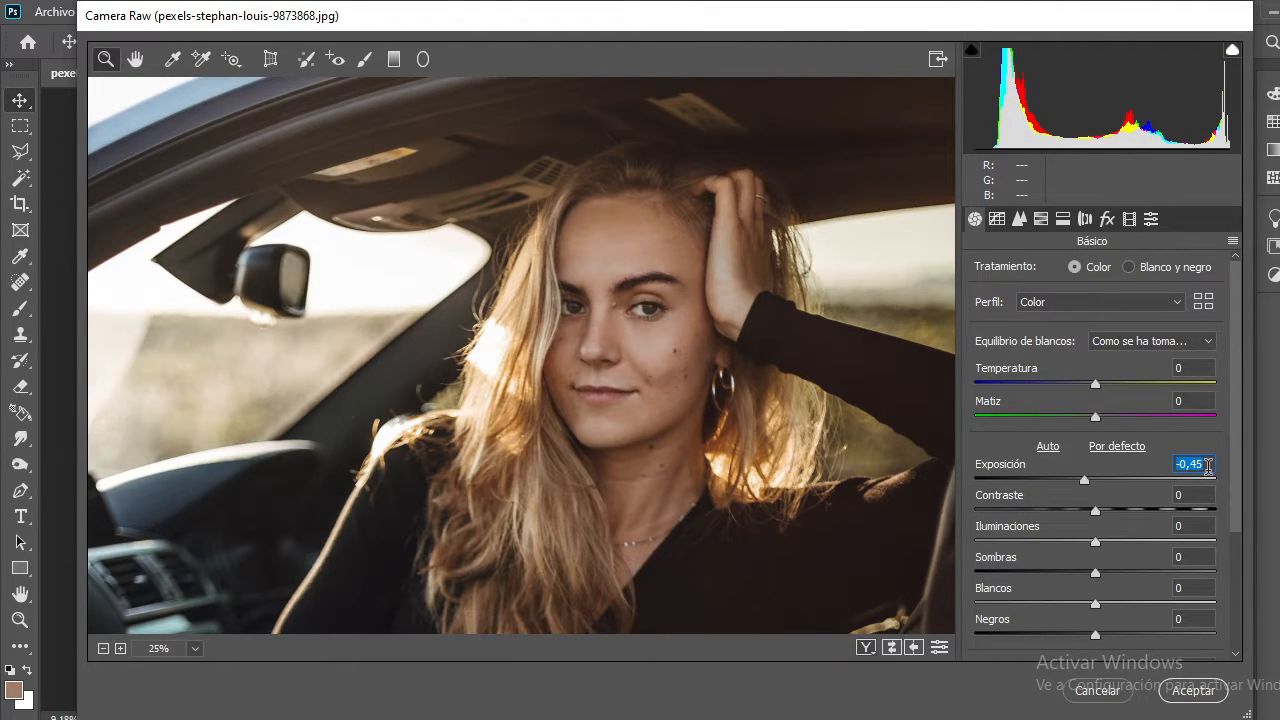
pyautogui.write('-0,40')
pyautogui.click(1175, 494)
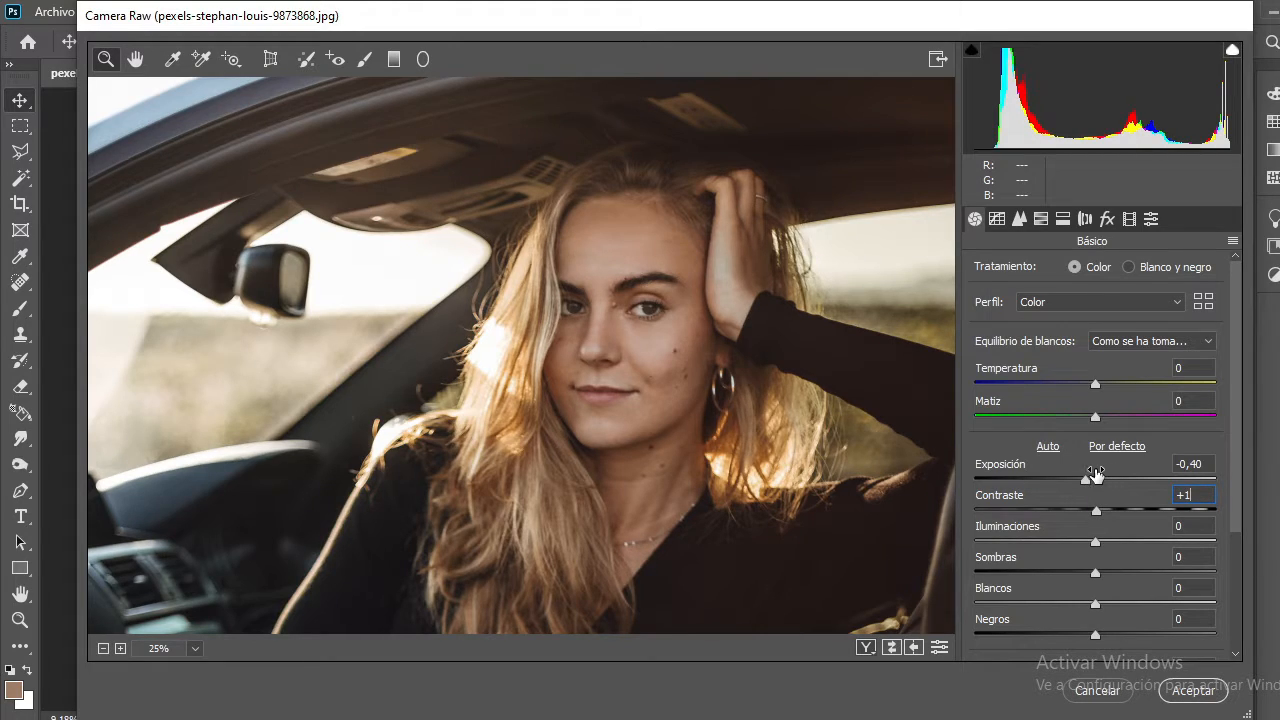
# Set the basic Sombras value to -21, Blancos to -42 and Claridad to -7.
pyautogui.scroll(-1, 1096, 474)
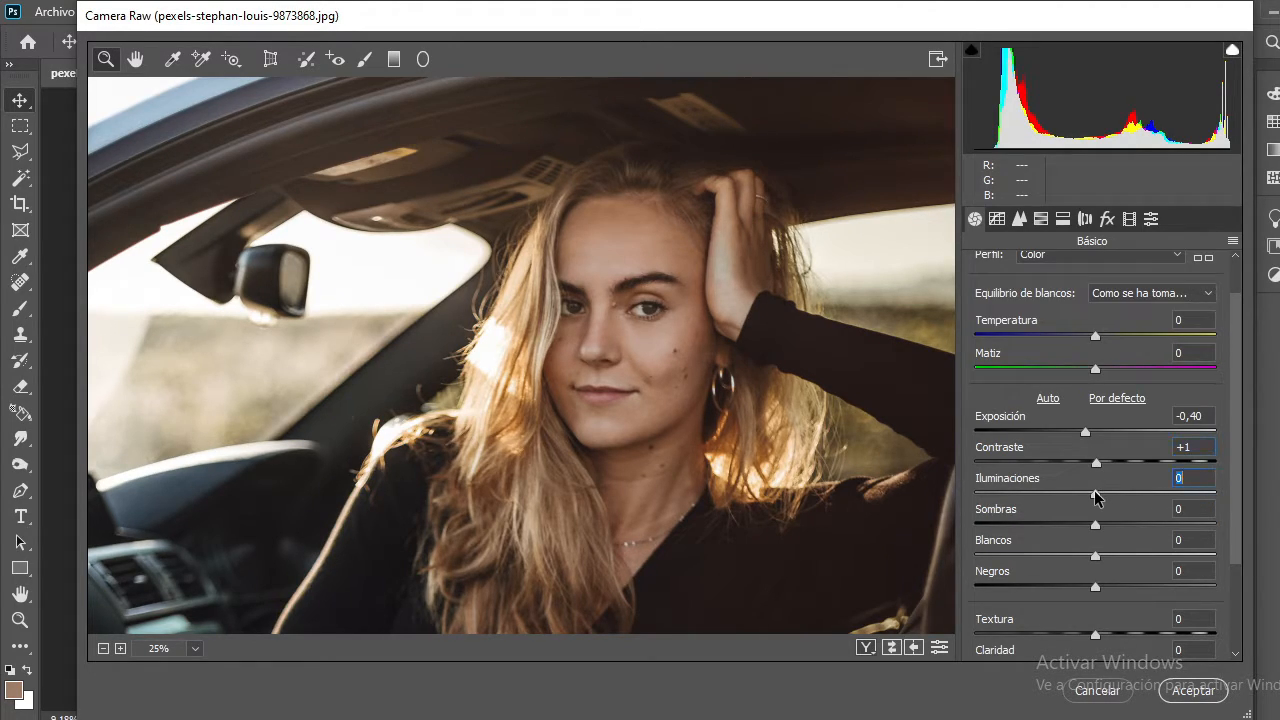
pyautogui.moveTo(1094, 523)
pyautogui.mouseDown()
pyautogui.moveTo(1068, 531)
pyautogui.moveTo(1084, 554)
pyautogui.moveTo(1044, 559)
pyautogui.moveTo(1093, 537)
pyautogui.mouseUp()
pyautogui.scroll(-4, 1049, 561)
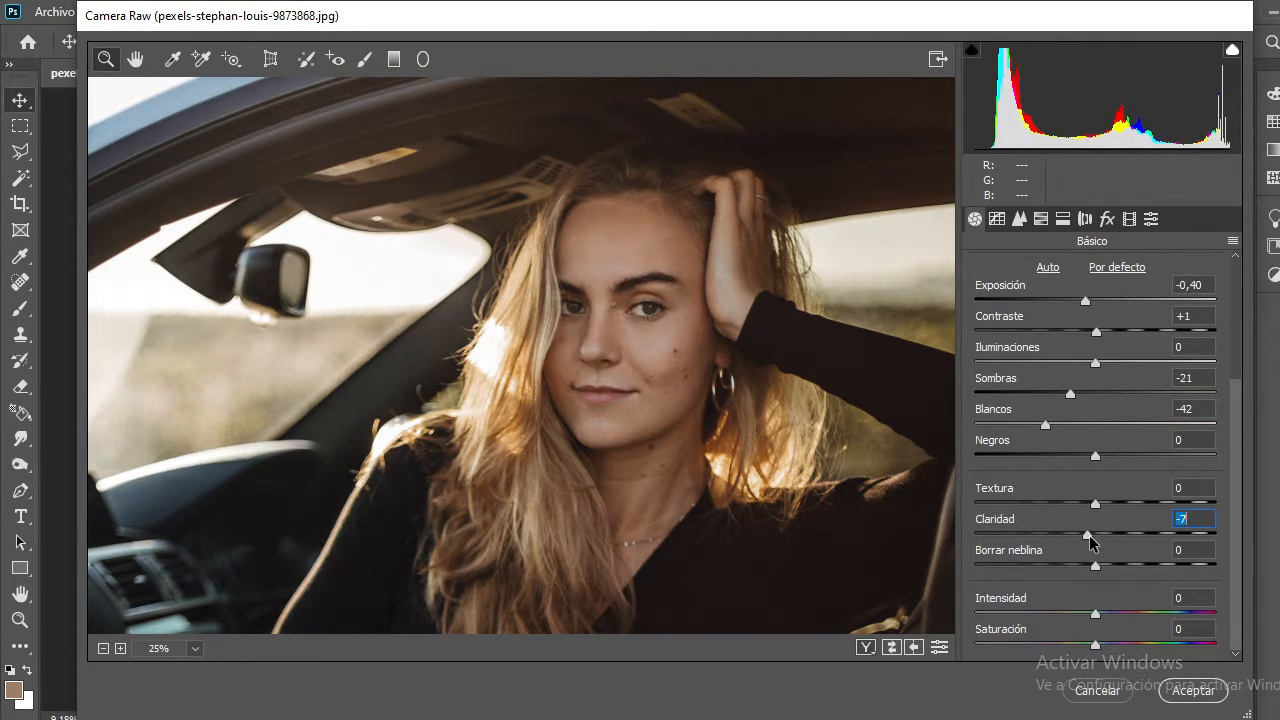
# Set the HSL luminance of the yellows (Amarillos) to +1.
pyautogui.click(1041, 220)
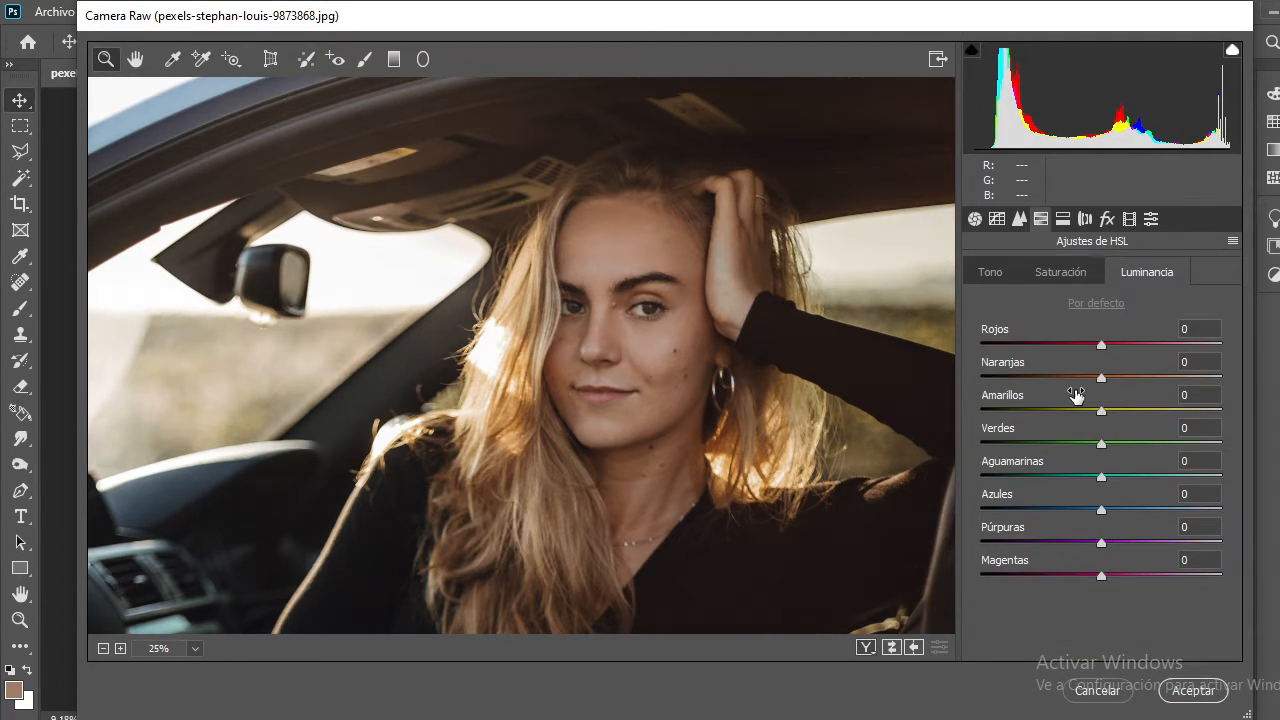
pyautogui.moveTo(1104, 416); pyautogui.dragTo(1073, 420)
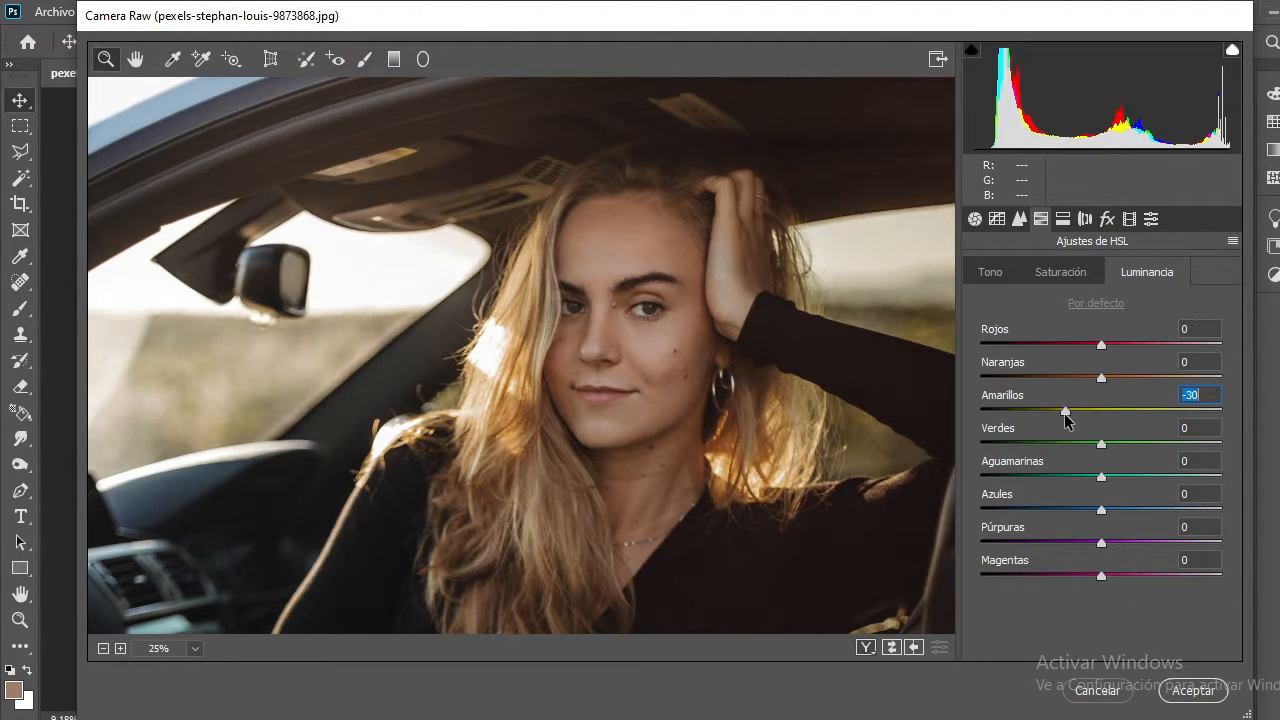
pyautogui.click(1101, 415)
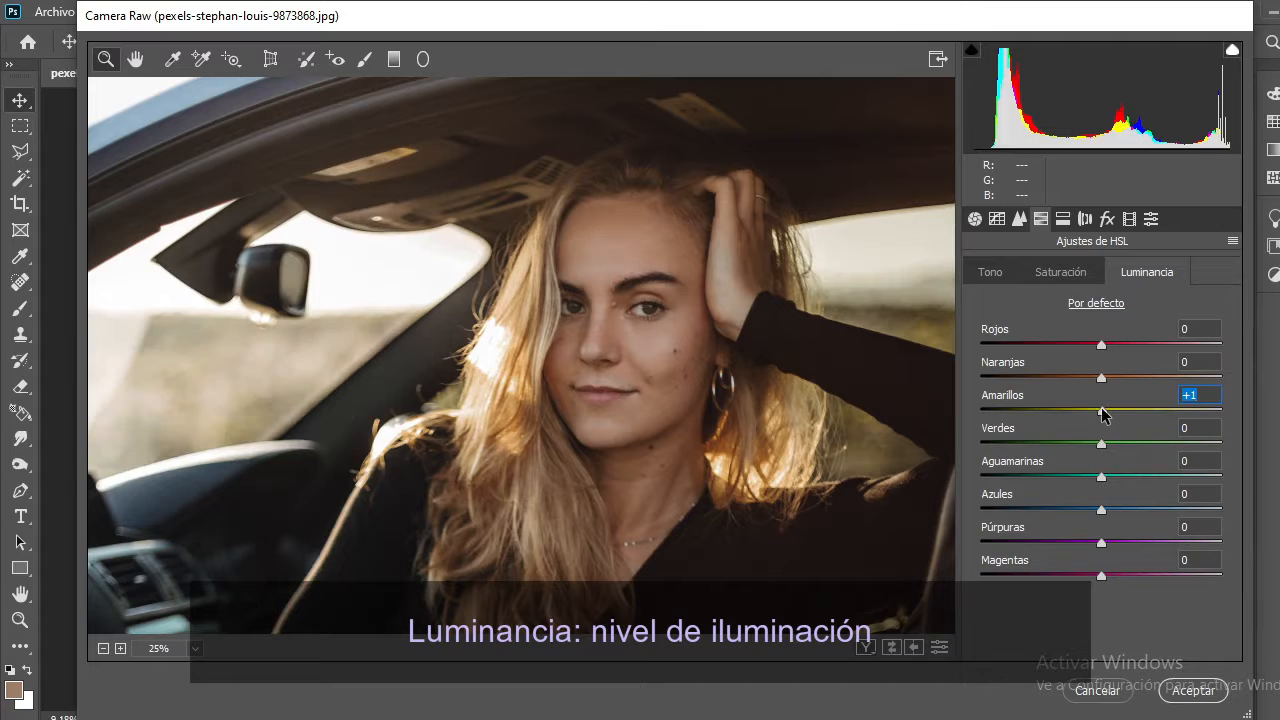
# Set the HSL saturation of the yellows (Amarillos) to -4 and of the reds (Rojos) to +83.
pyautogui.hotkey('ctrl', 'alt', 'shift', 's')
pyautogui.moveTo(1101, 415)
pyautogui.mouseDown()
pyautogui.moveTo(1042, 410)
pyautogui.moveTo(1145, 407)
pyautogui.moveTo(1063, 416)
pyautogui.moveTo(1097, 415)
pyautogui.mouseUp()
pyautogui.moveTo(1102, 346); pyautogui.dragTo(1088, 356)
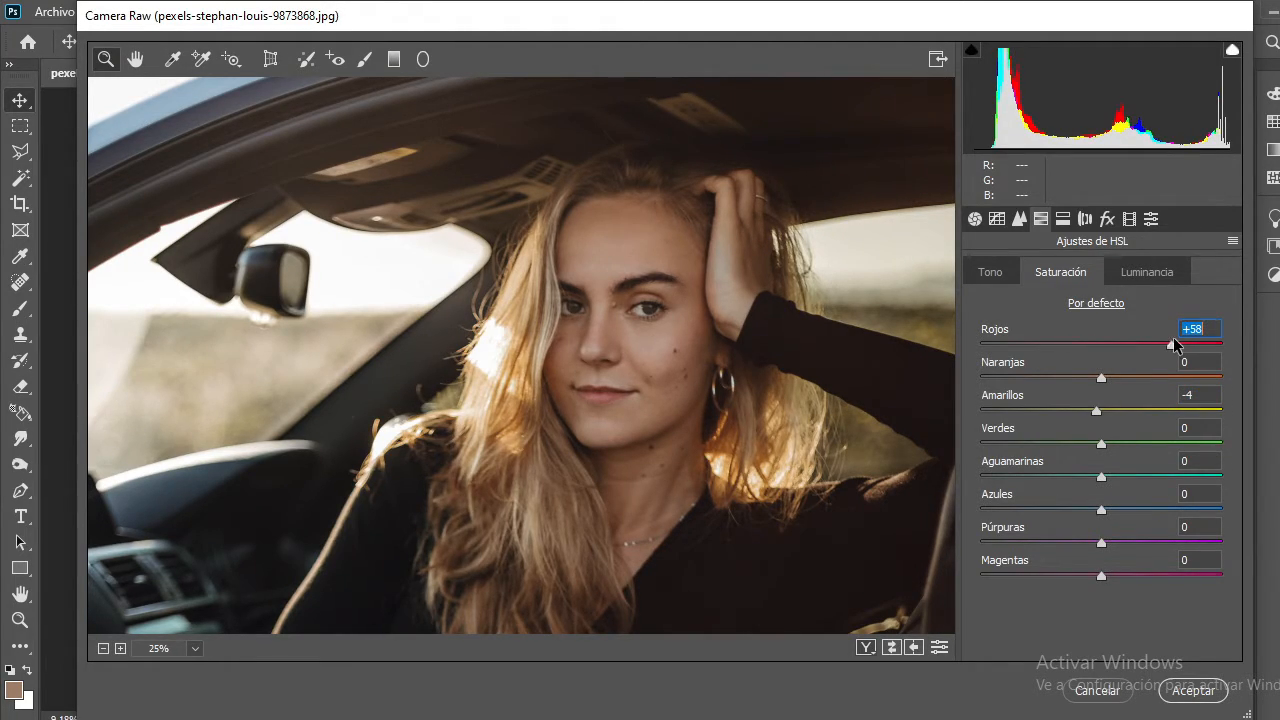
pyautogui.moveTo(1172, 340); pyautogui.dragTo(1200, 343)
# Set the HSL hue (Tono) of the greens (Verdes) to +27.
pyautogui.click(640, 330)
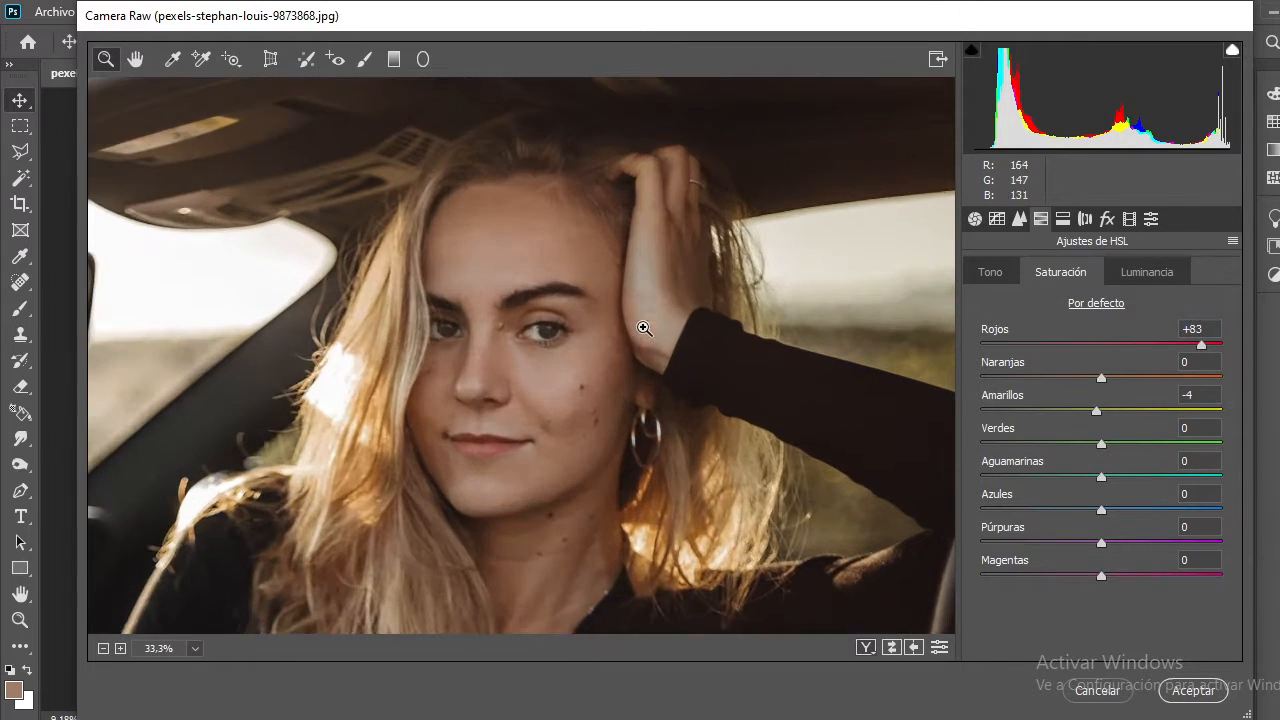
pyautogui.moveTo(1102, 446); pyautogui.dragTo(1134, 444)
pyautogui.click(990, 272)
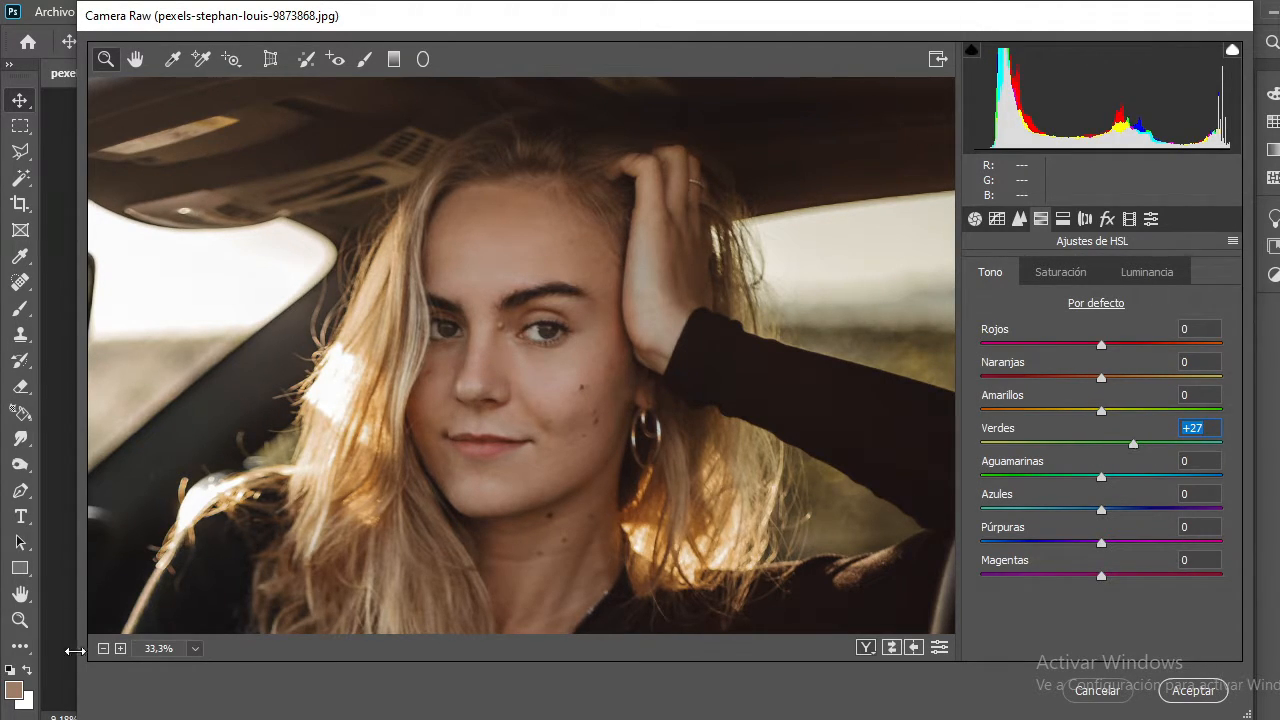
# Set the parametric tone curve to Iluminaciones -12, Claros -3 and Oscuros -12, and apply the Camera Raw filter.
pyautogui.click(104, 649)
pyautogui.click(104, 649)
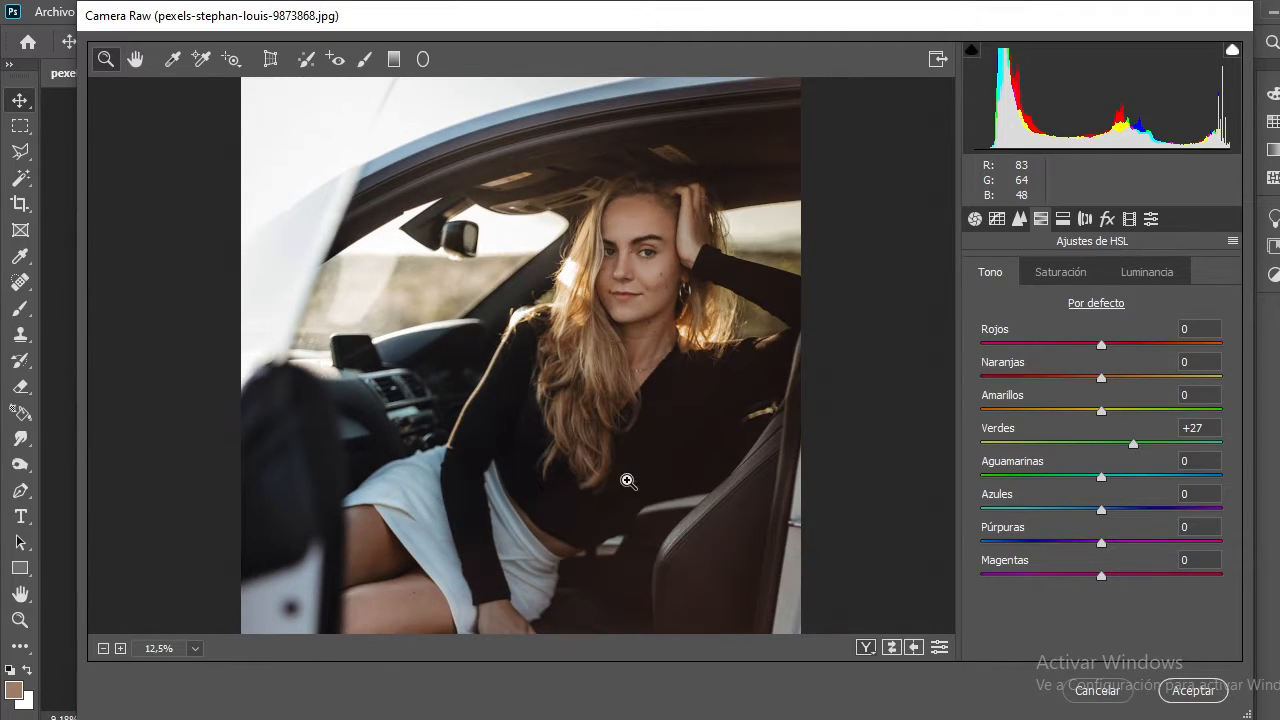
pyautogui.click(1020, 220)
pyautogui.click(998, 220)
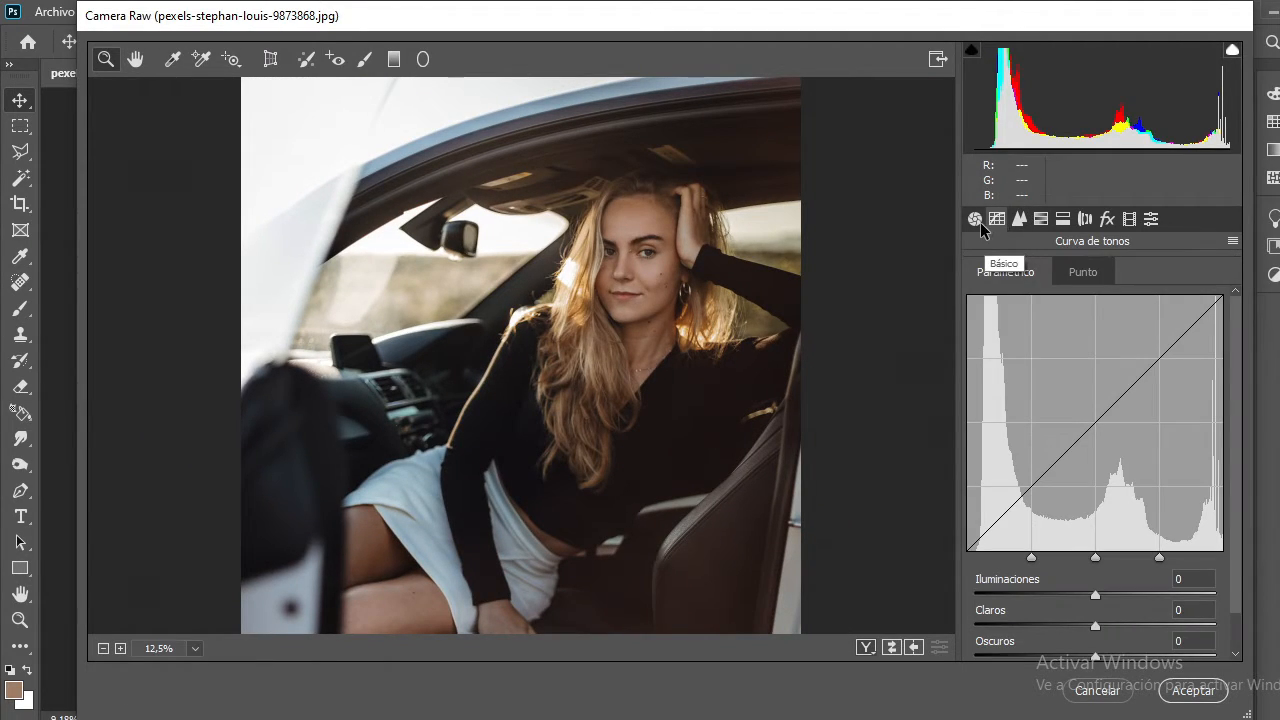
pyautogui.moveTo(1096, 596); pyautogui.dragTo(1082, 657)
pyautogui.scroll(-5, 613, 371)
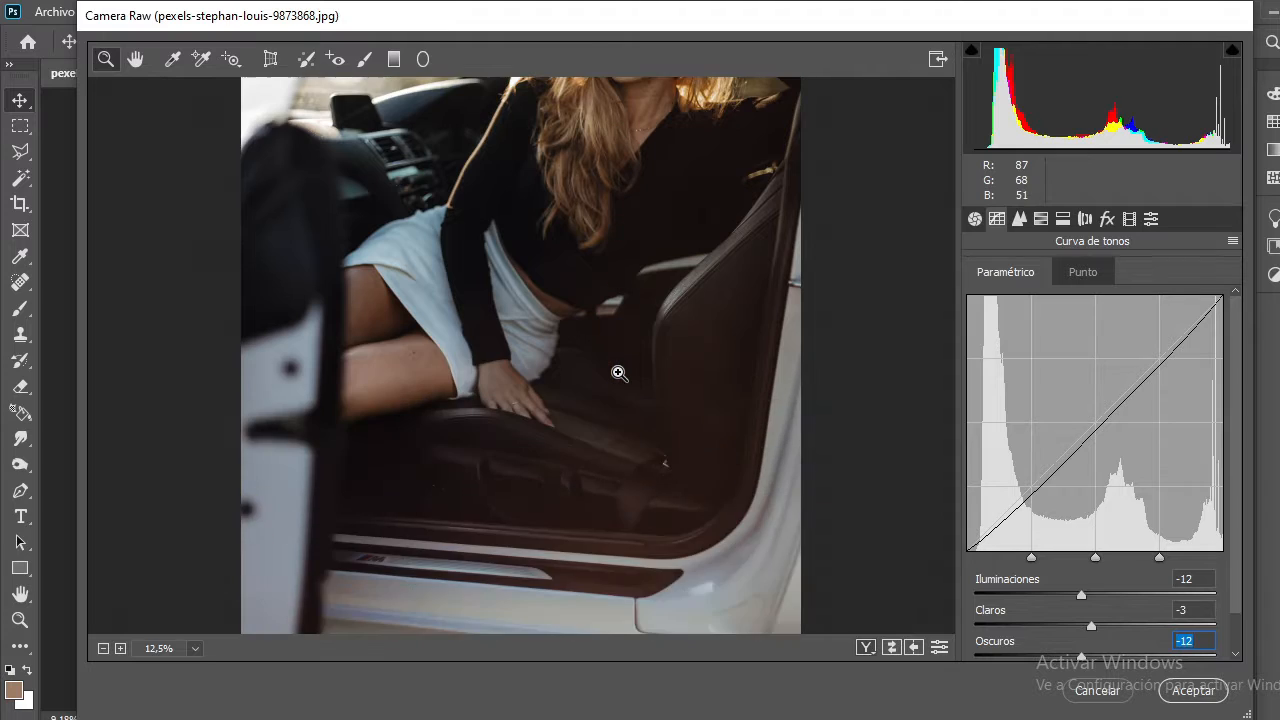
pyautogui.scroll(6, 618, 372)
pyautogui.scroll(-2, 619, 372)
pyautogui.click(1193, 690)
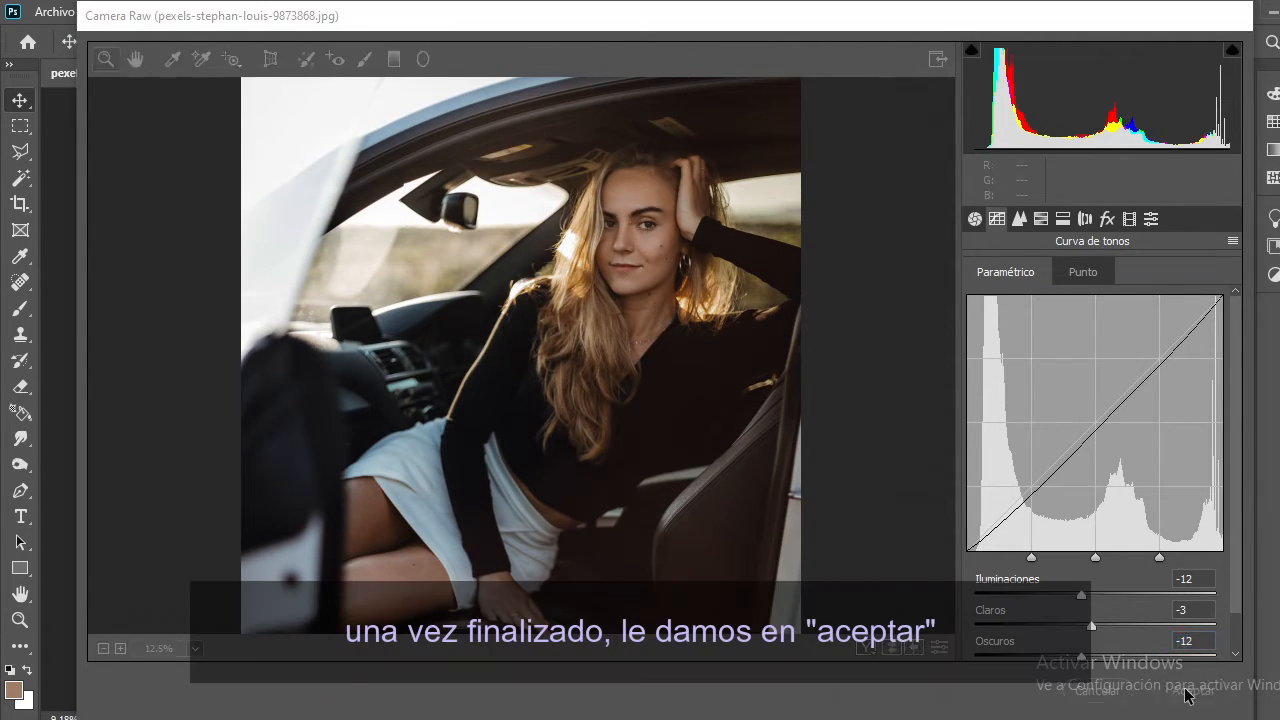
# Show the Capa 0 layer and toggle the FONDO layer's visibility to compare the photo before and after the filter.
pyautogui.click(857, 251)
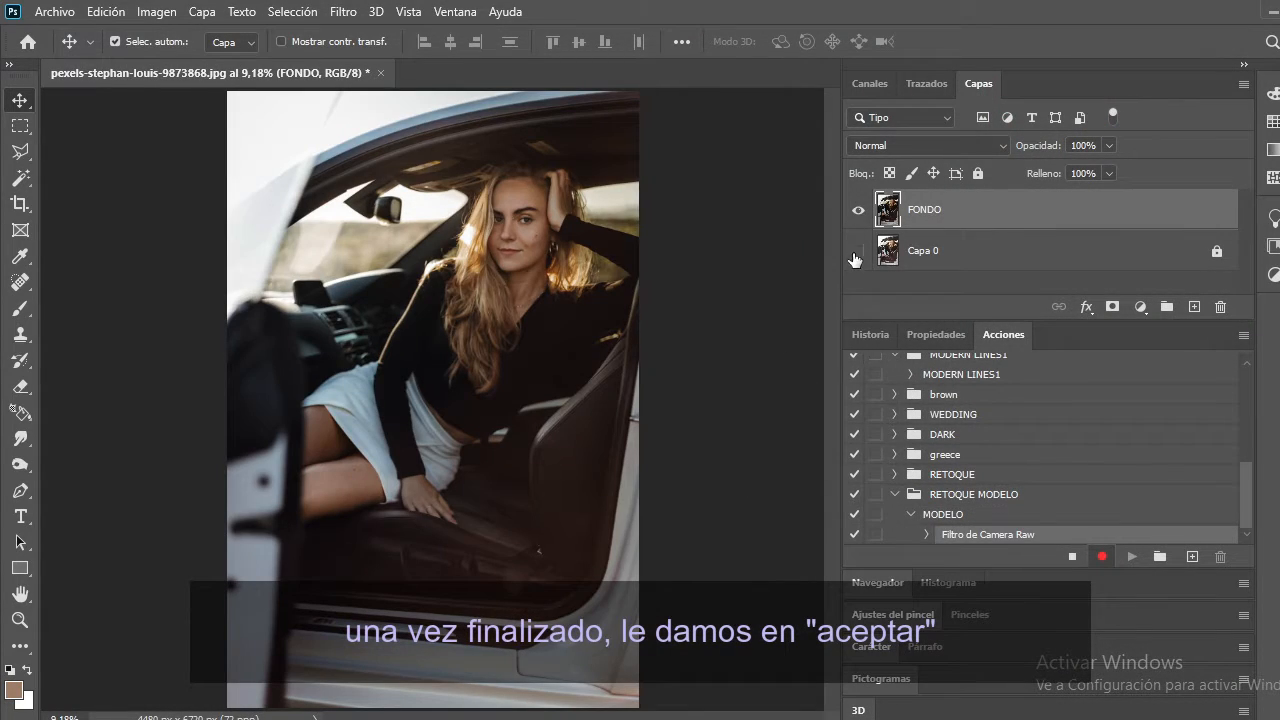
pyautogui.click(857, 209)
pyautogui.click(857, 209)
pyautogui.click(857, 209)
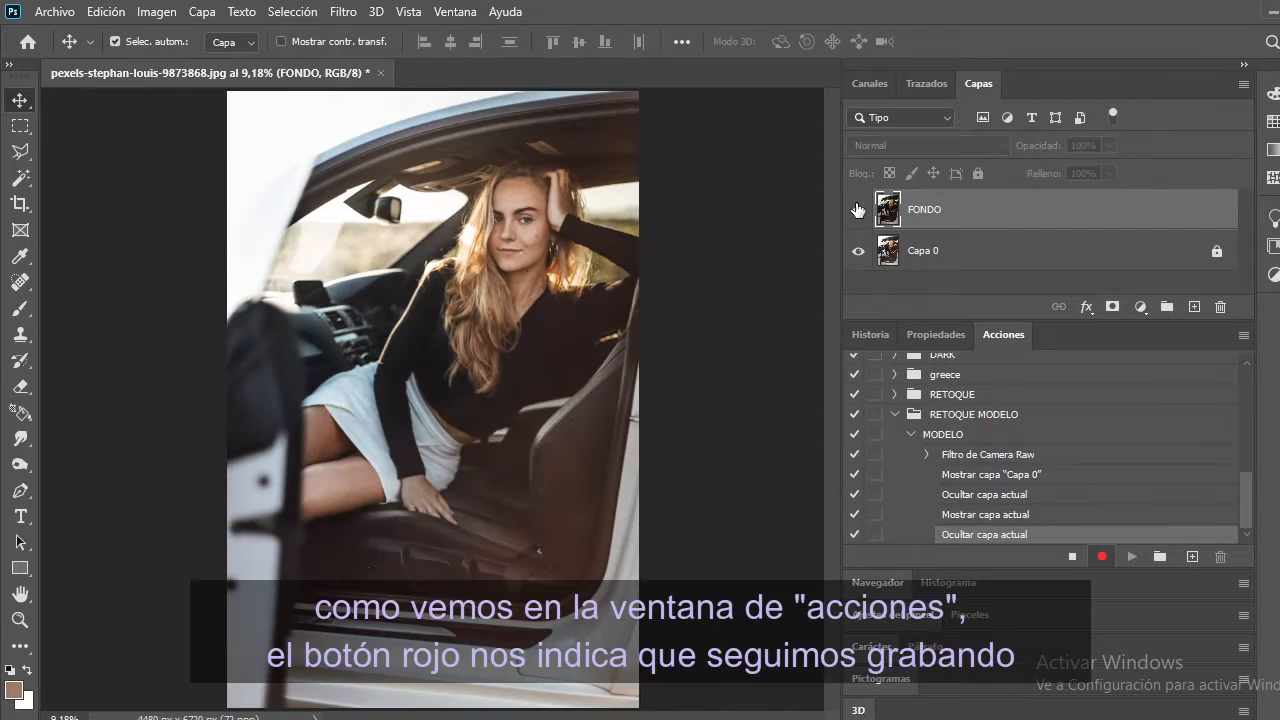
pyautogui.click(857, 209)
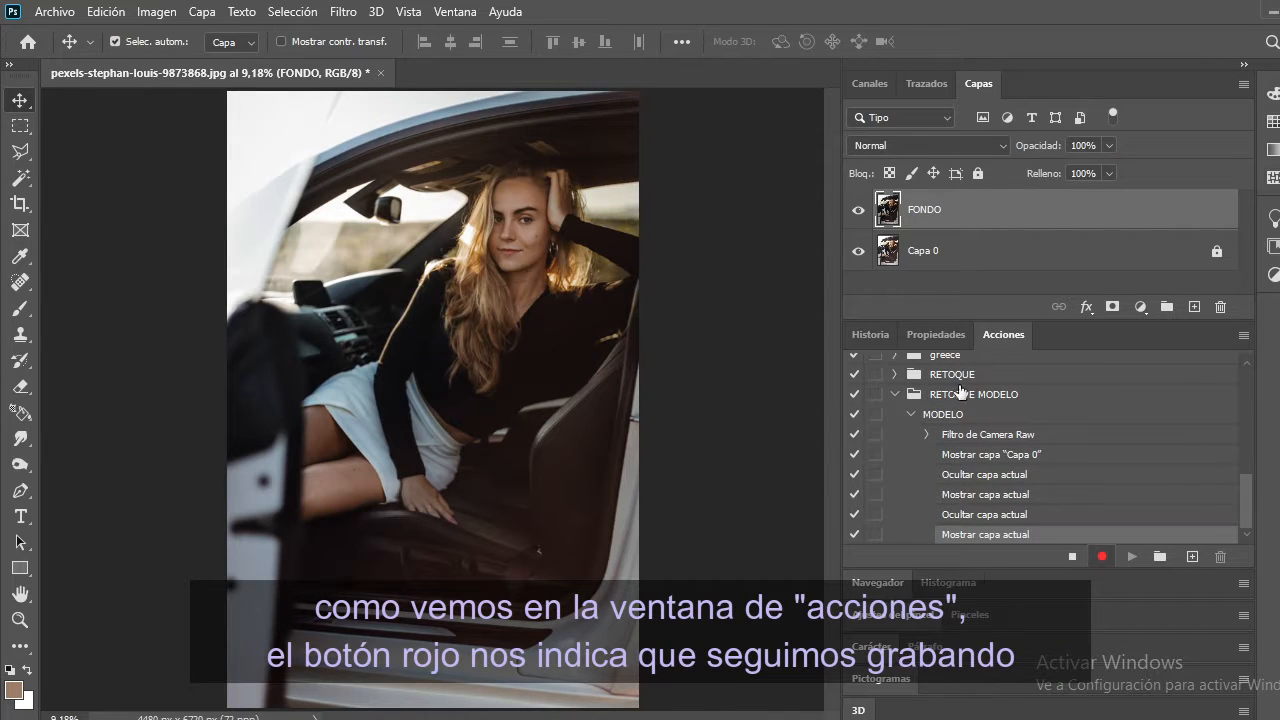
# Stop recording the MODELO action and collapse its list of recorded steps.
pyautogui.click(1072, 557)
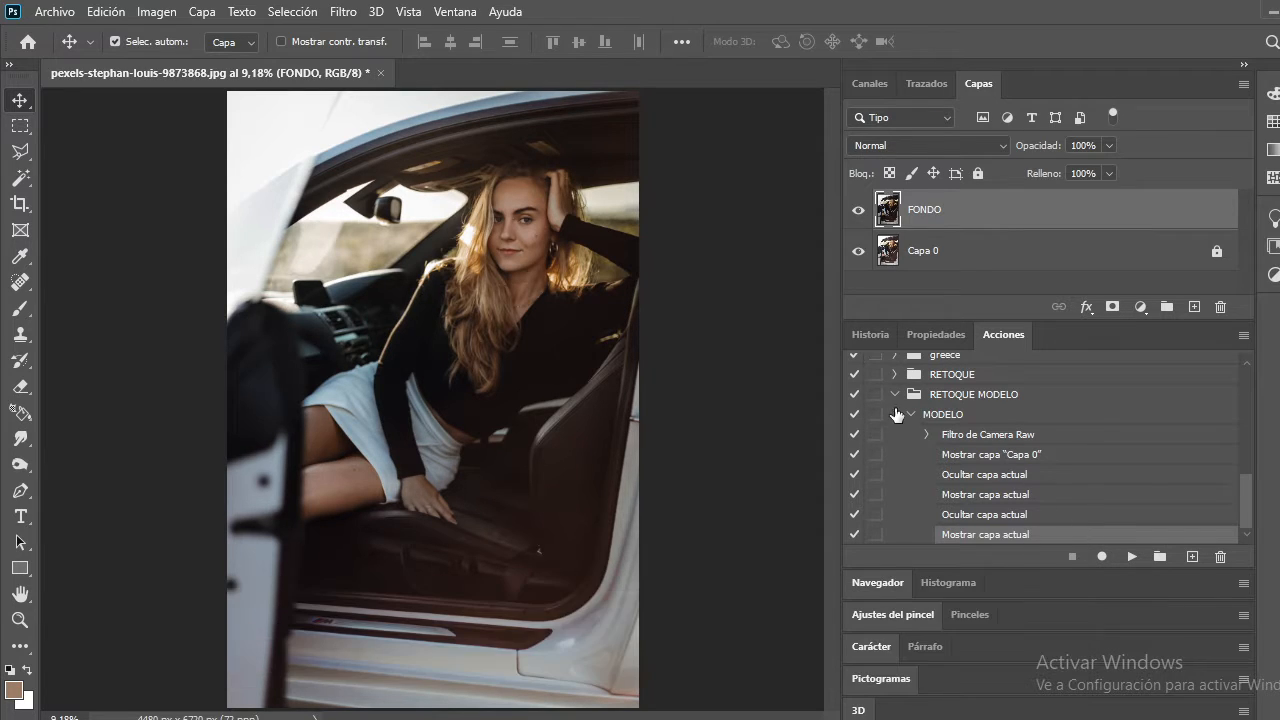
pyautogui.scroll(2, 914, 416)
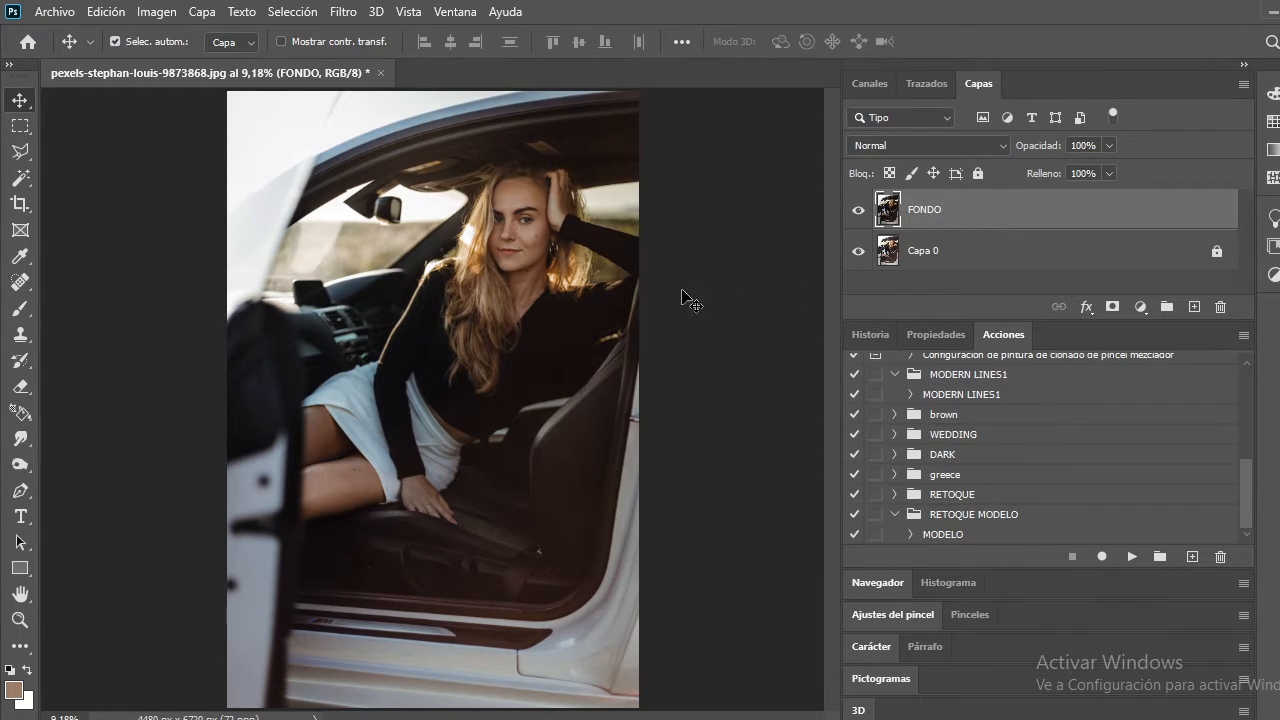
# Duplicate the FONDO layer and choose the Spot Healing Brush tool (Pincel corrector puntual) for retouching the face.
pyautogui.scroll(4, 506, 200)
pyautogui.scroll(6, 456, 205)
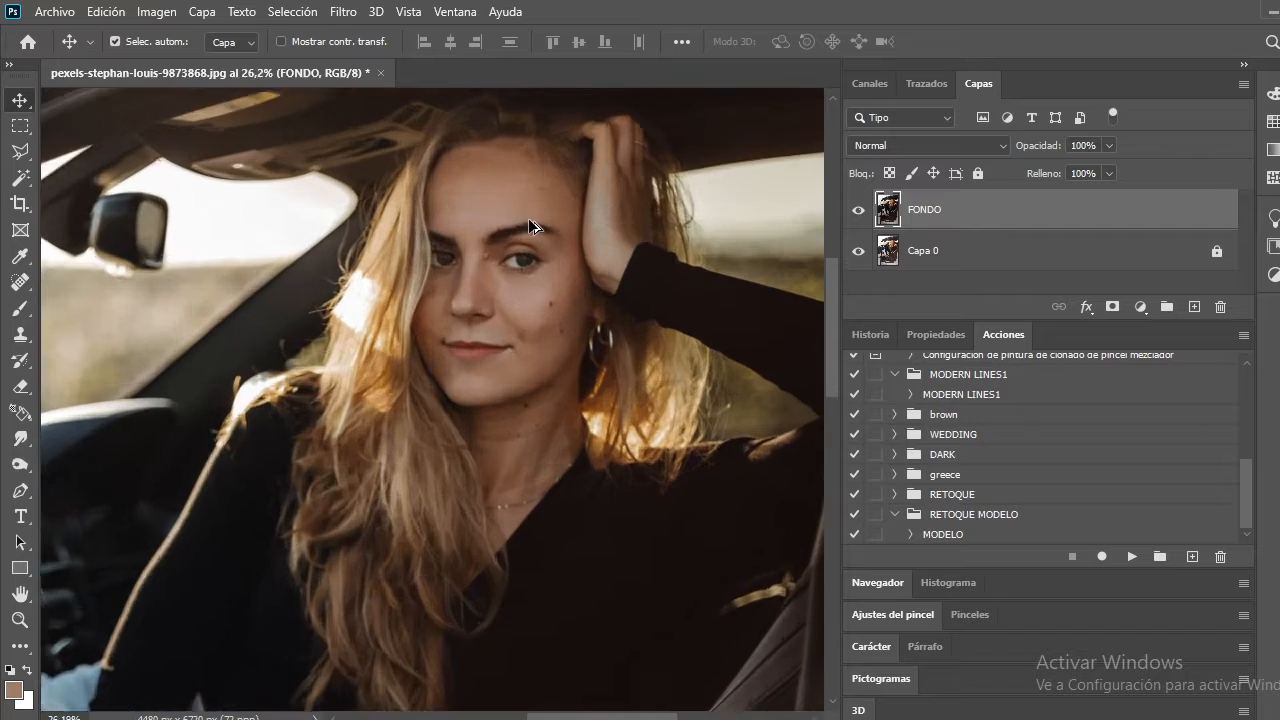
pyautogui.scroll(1, 409, 236)
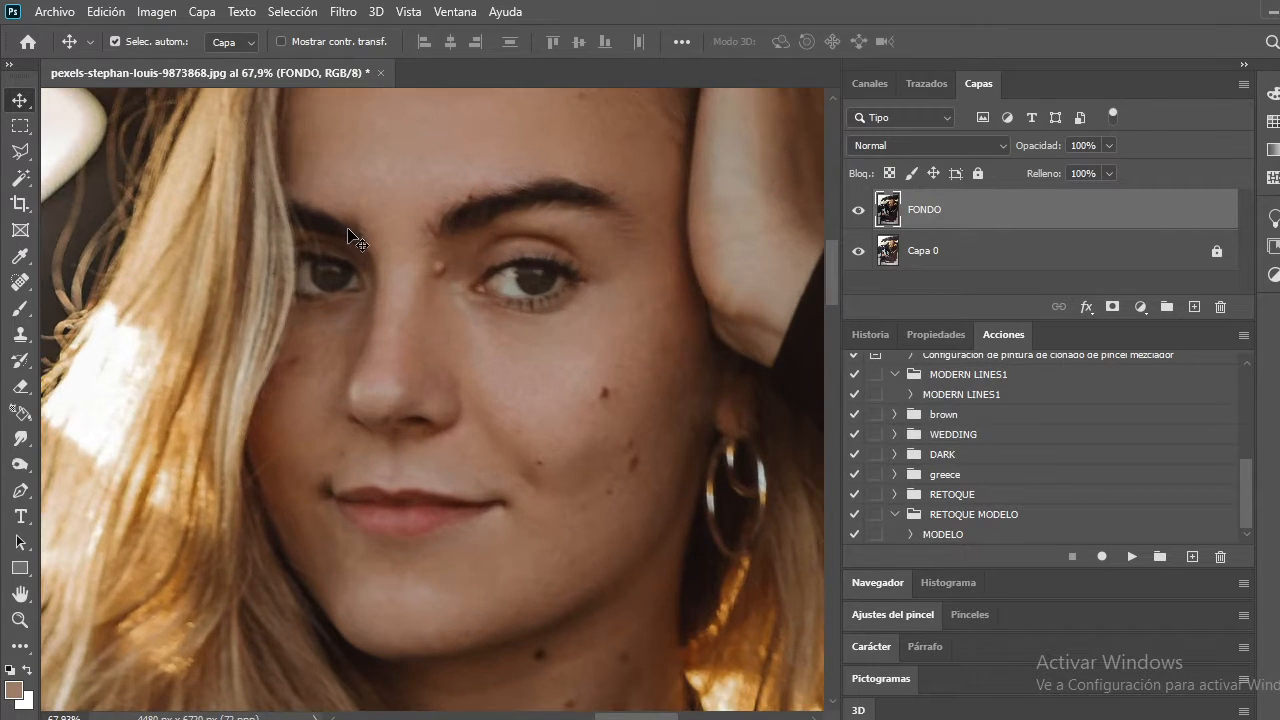
pyautogui.scroll(1, 365, 238)
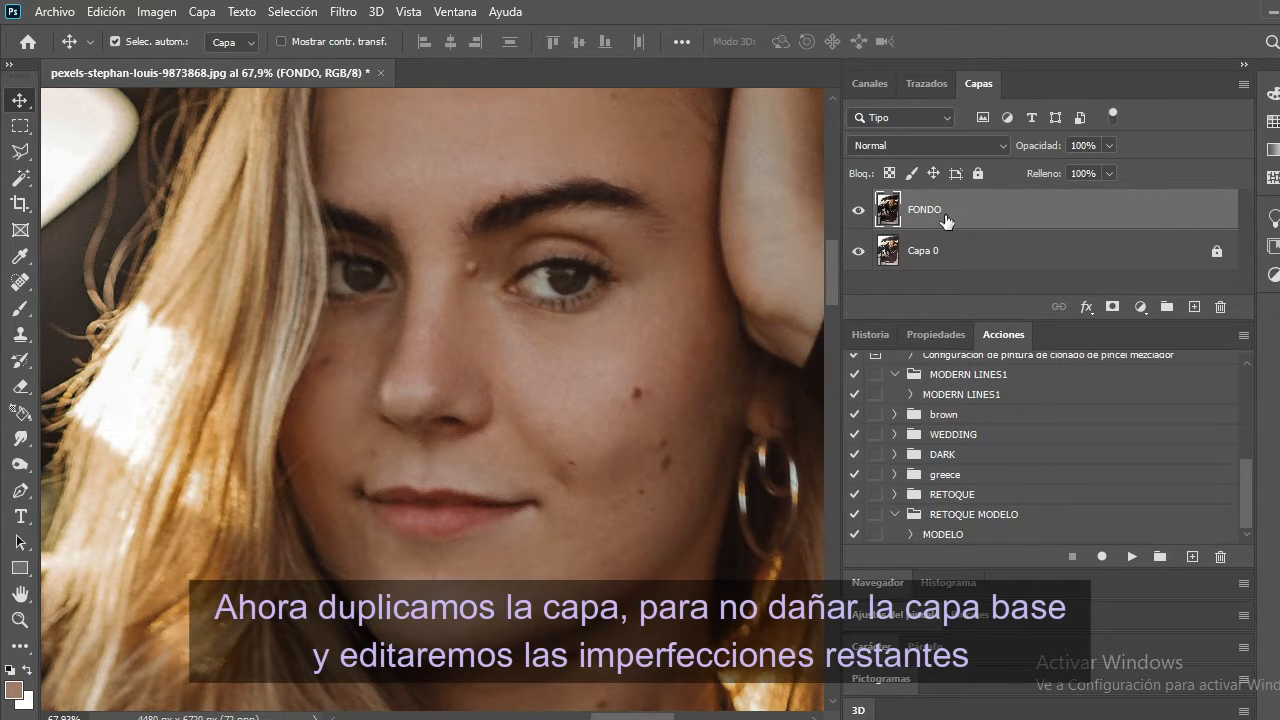
pyautogui.moveTo(1200, 214); pyautogui.dragTo(1194, 305)
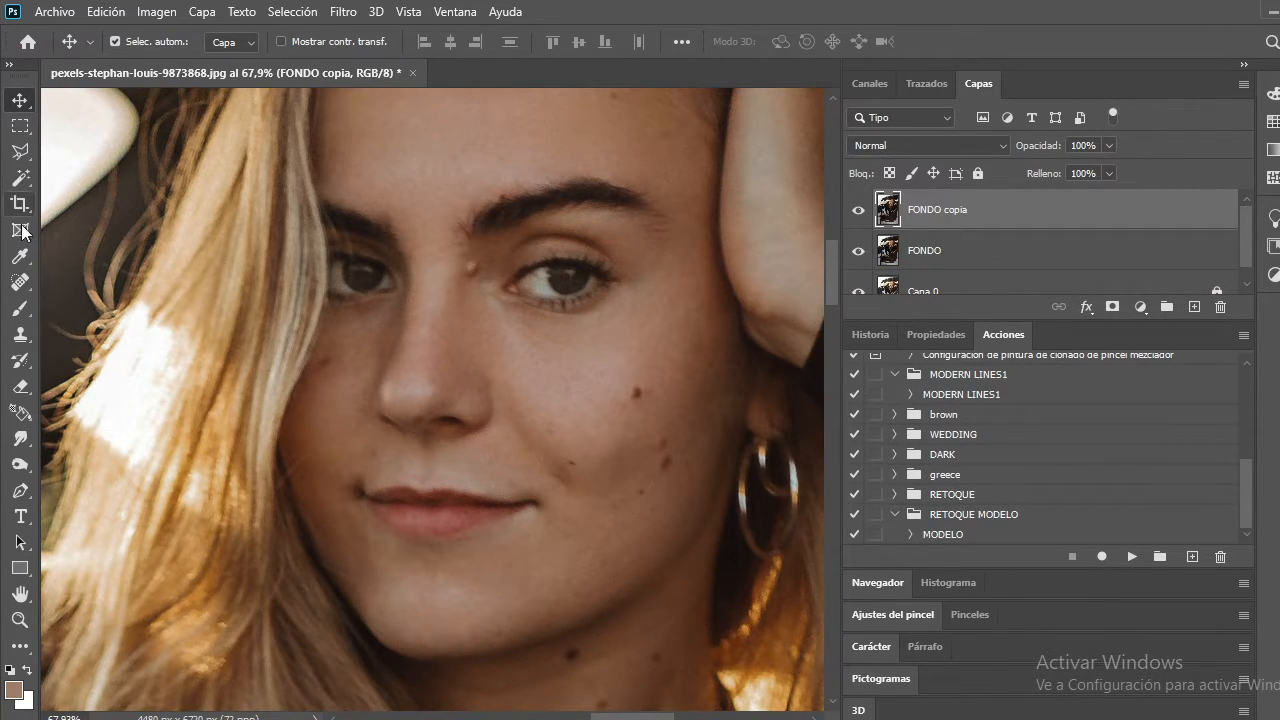
pyautogui.click(20, 282)
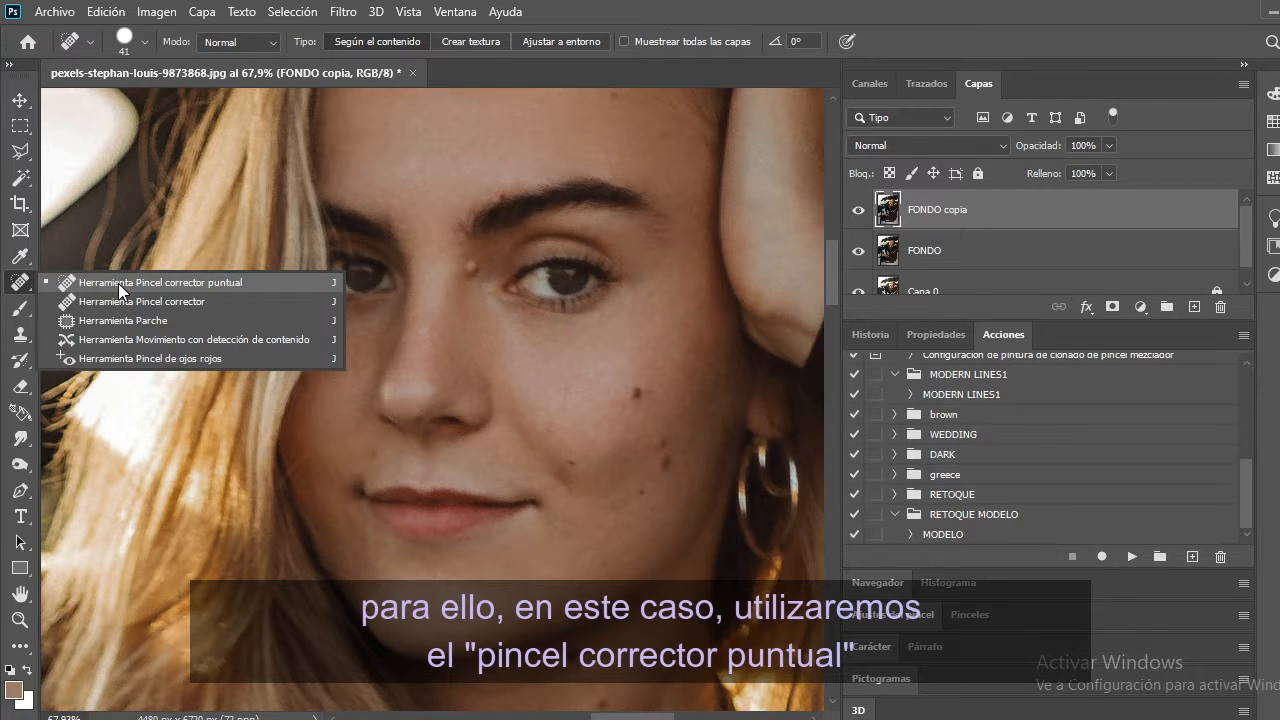
# Heal the bump beside the bridge of the nose and the mark on the cheek next to the hair with the Spot Healing Brush.
pyautogui.click(118, 283)
pyautogui.scroll(3, 458, 263)
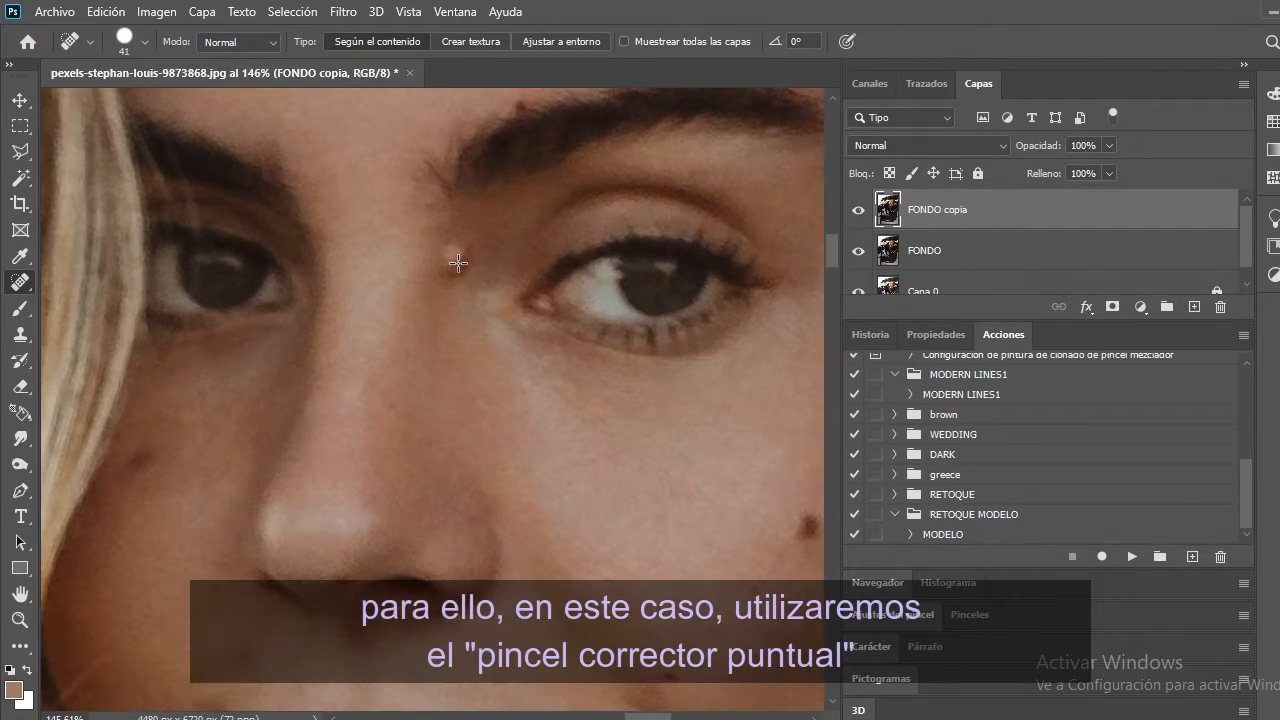
pyautogui.scroll(-2, 474, 310)
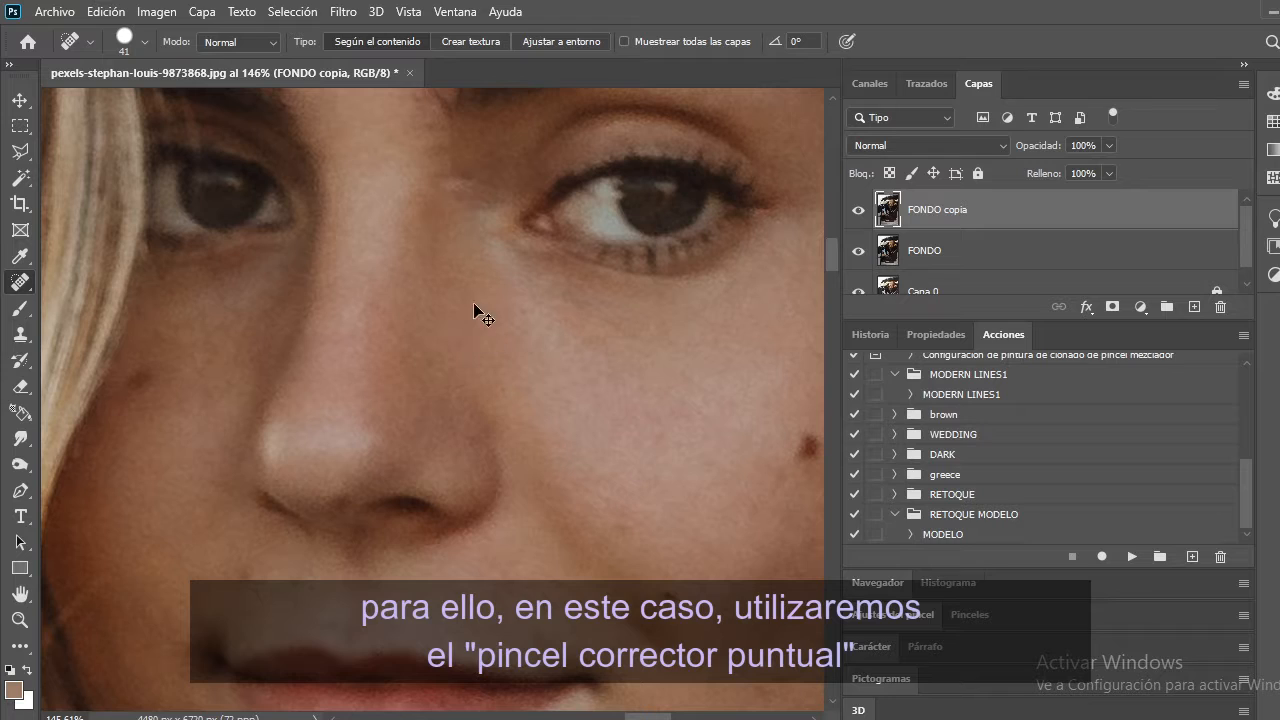
pyautogui.click(450, 186)
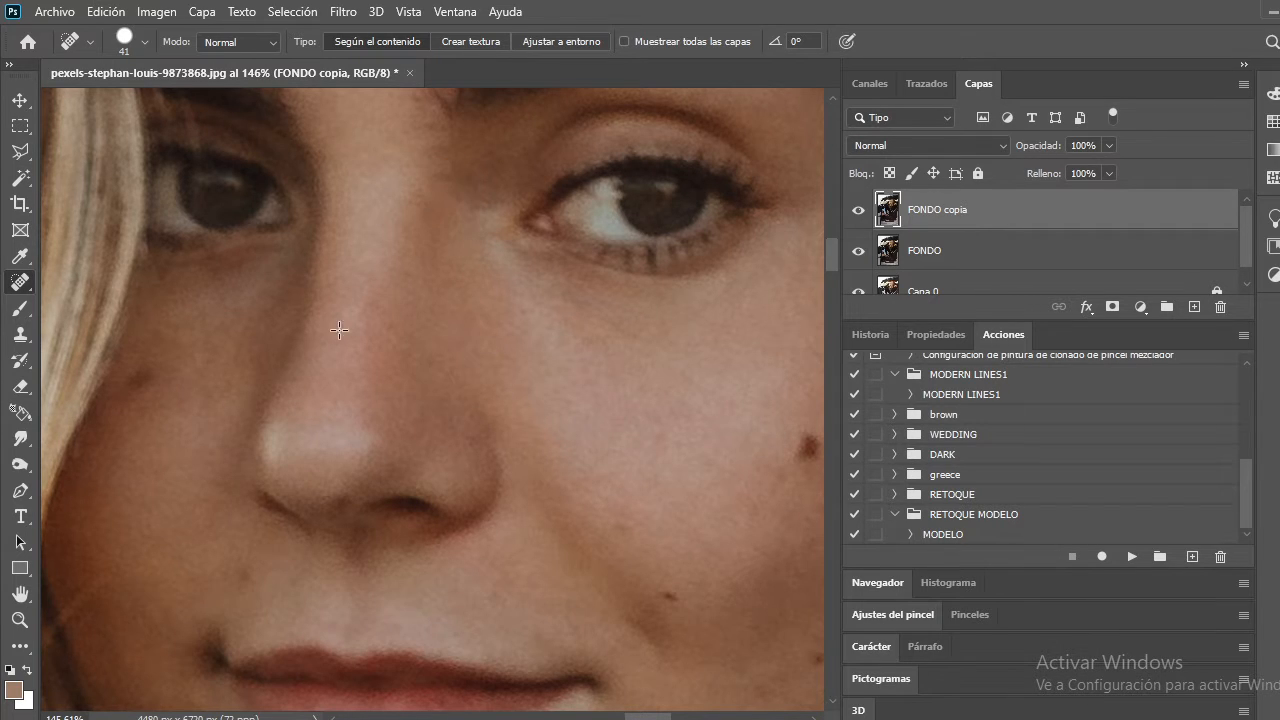
pyautogui.click(134, 383)
pyautogui.scroll(-2, 766, 517)
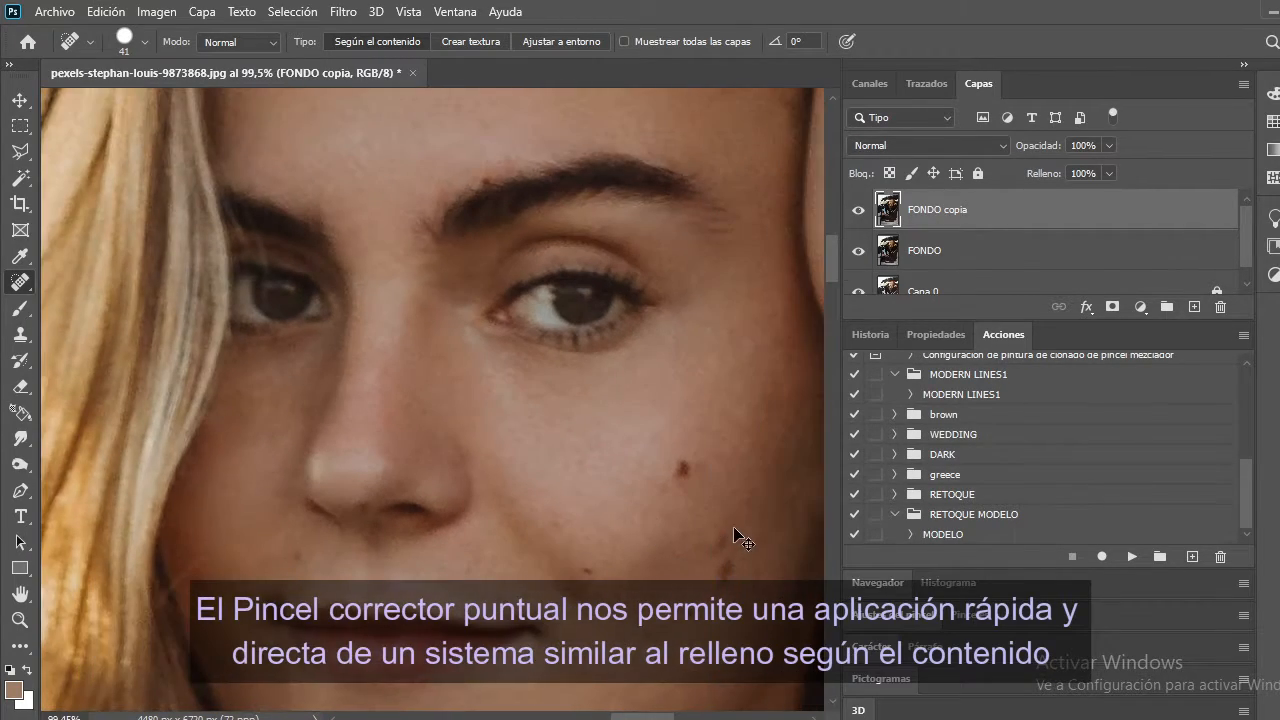
# Remove the moles and dark spots on the cheek below the fully visible eye with the Spot Healing Brush.
pyautogui.scroll(-2, 720, 499)
pyautogui.click(684, 409)
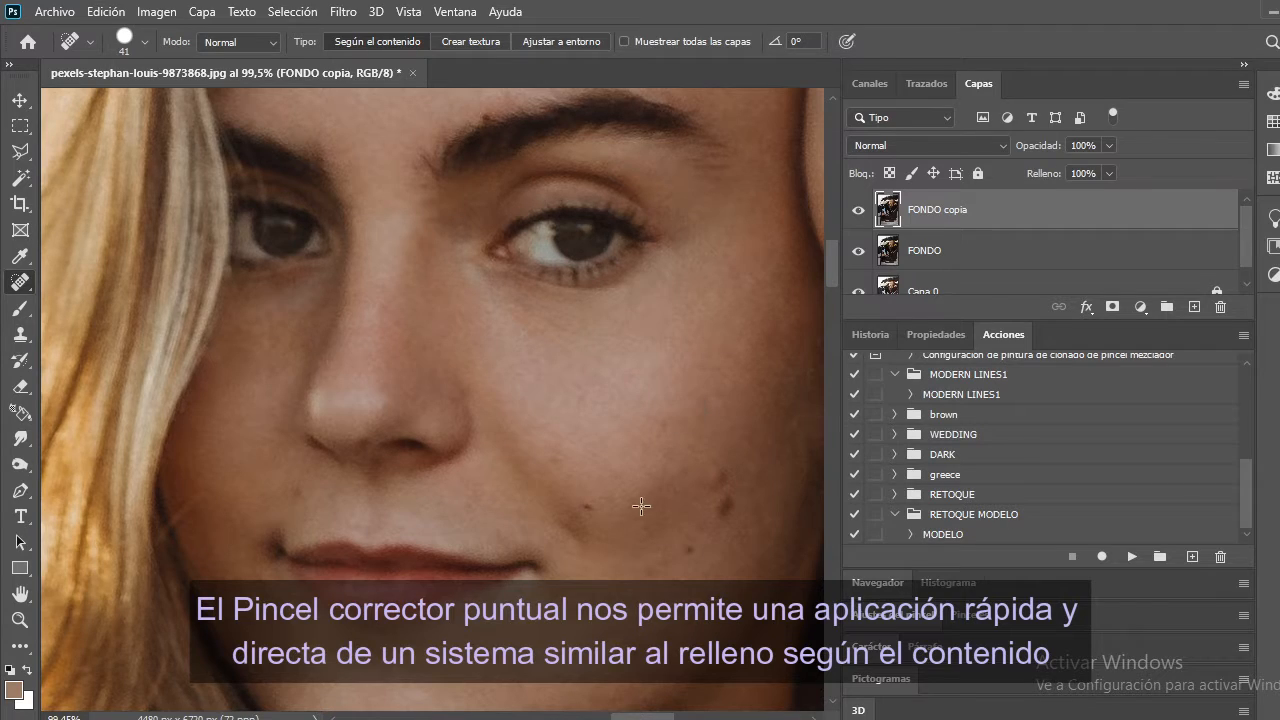
pyautogui.click(584, 509)
pyautogui.click(719, 483)
pyautogui.click(724, 513)
pyautogui.click(681, 550)
pyautogui.click(646, 565)
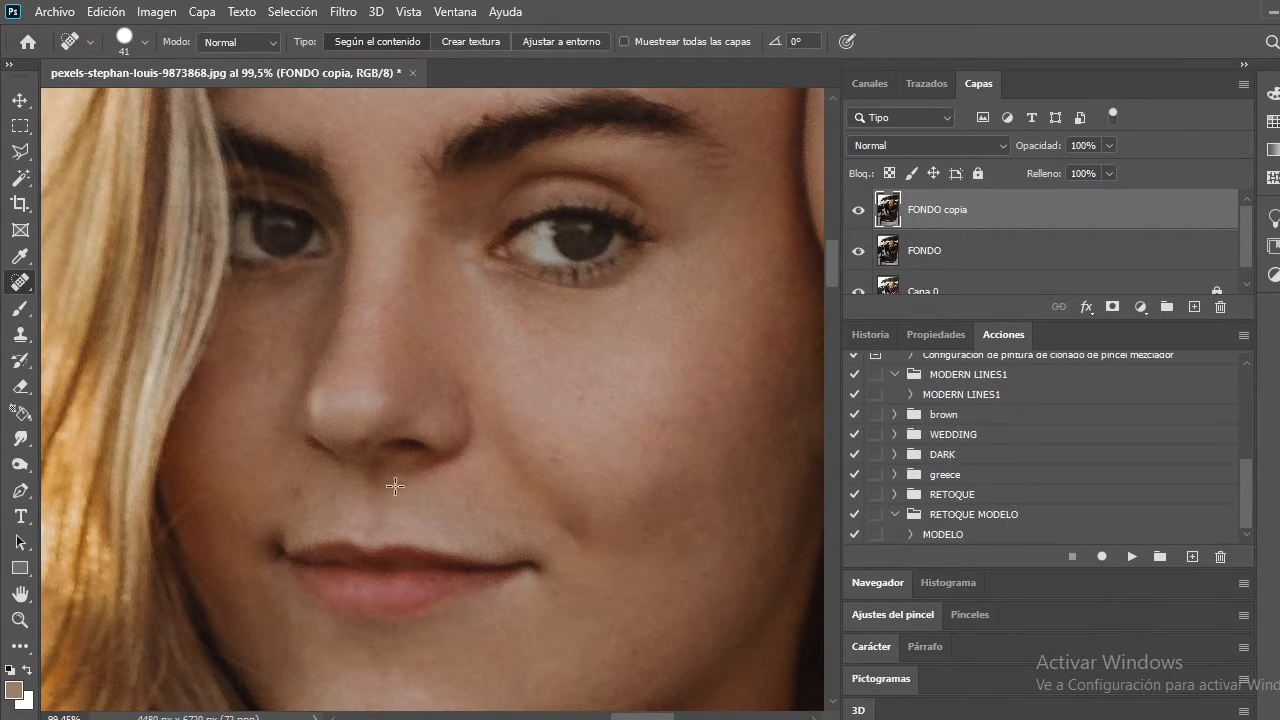
# Heal the small mark above the corner of the mouth and the spot beside the bridge of the nose.
pyautogui.click(295, 496)
pyautogui.scroll(2, 295, 321)
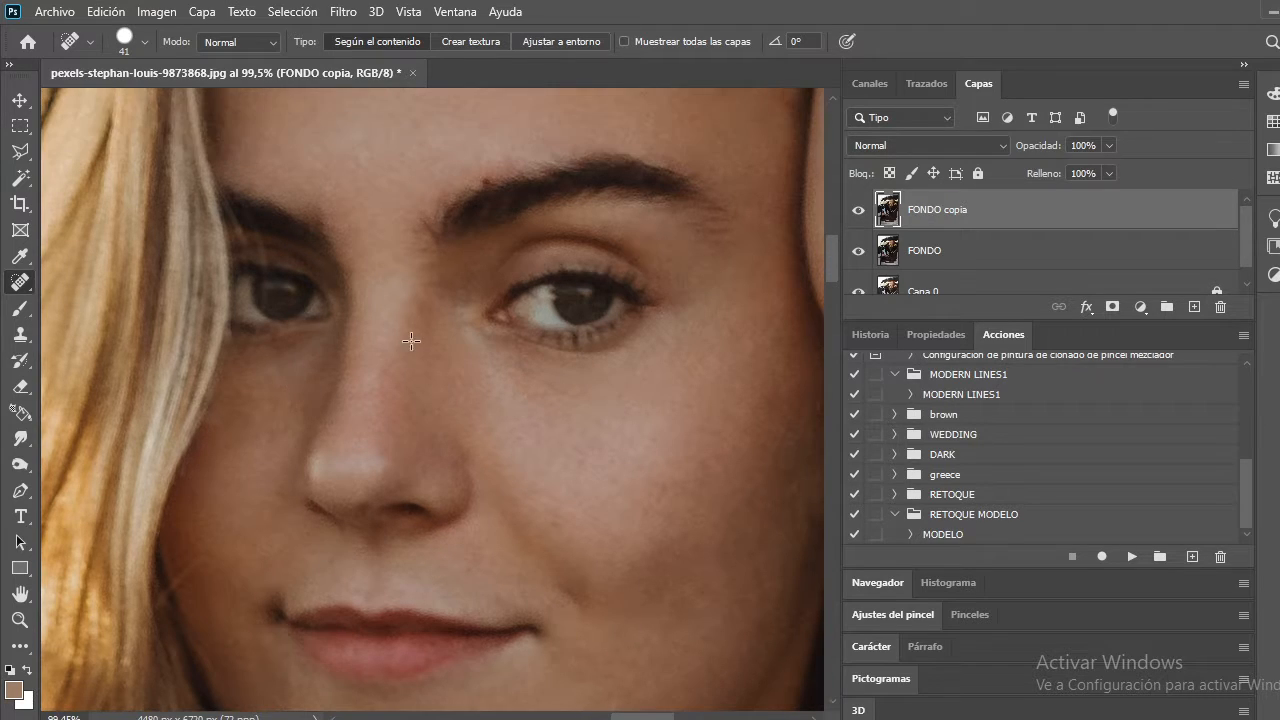
pyautogui.click(423, 312)
# Remove the moles on the neck and the blemish at the jawline with the Spot Healing Brush.
pyautogui.scroll(-4, 488, 409)
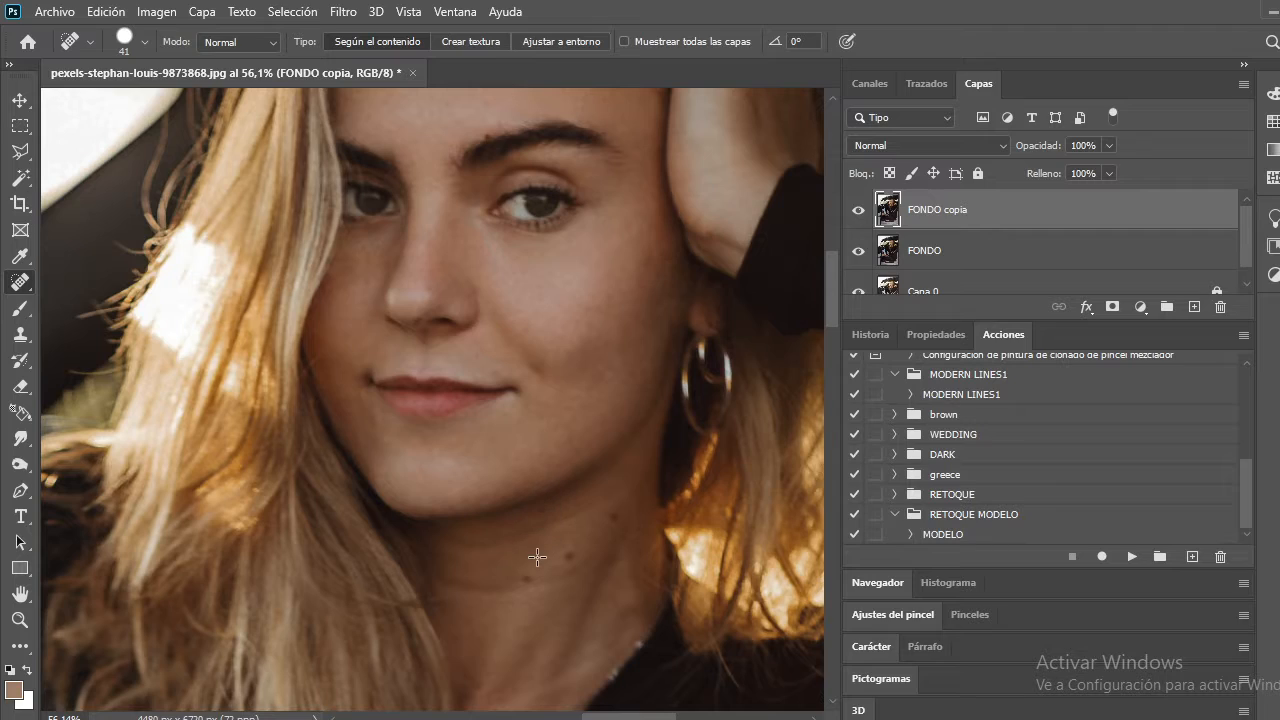
pyautogui.click(528, 573)
pyautogui.click(566, 560)
pyautogui.click(610, 516)
pyautogui.click(482, 494)
# Toggle the FONDO copia layer's visibility to compare the skin before and after healing.
pyautogui.click(858, 211)
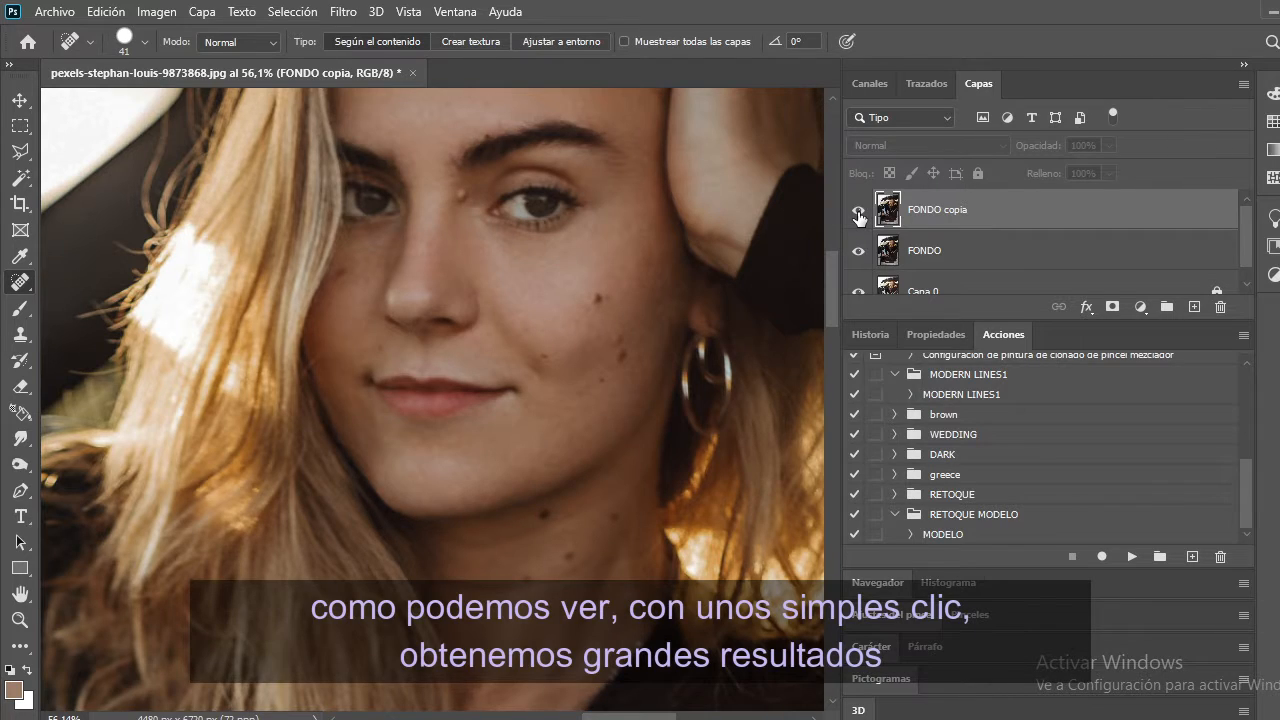
pyautogui.click(858, 211)
pyautogui.click(858, 211)
pyautogui.click(858, 211)
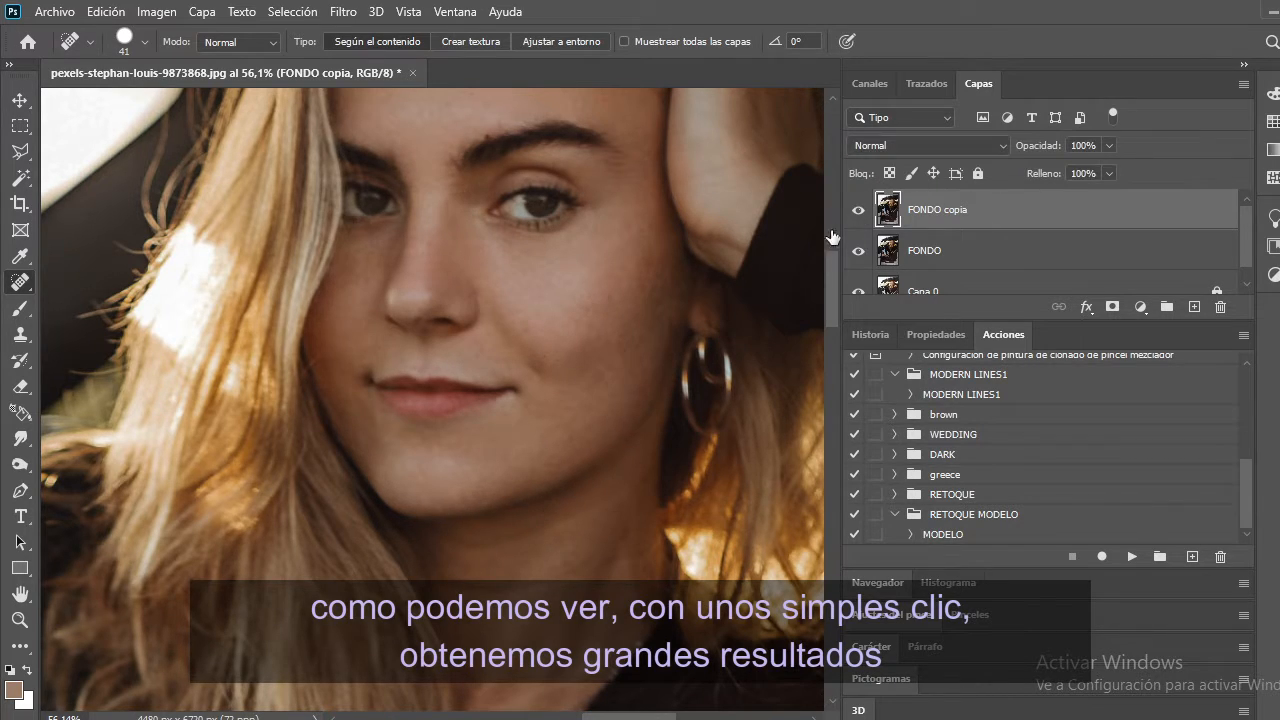
pyautogui.scroll(4, 639, 299)
pyautogui.scroll(3, 583, 201)
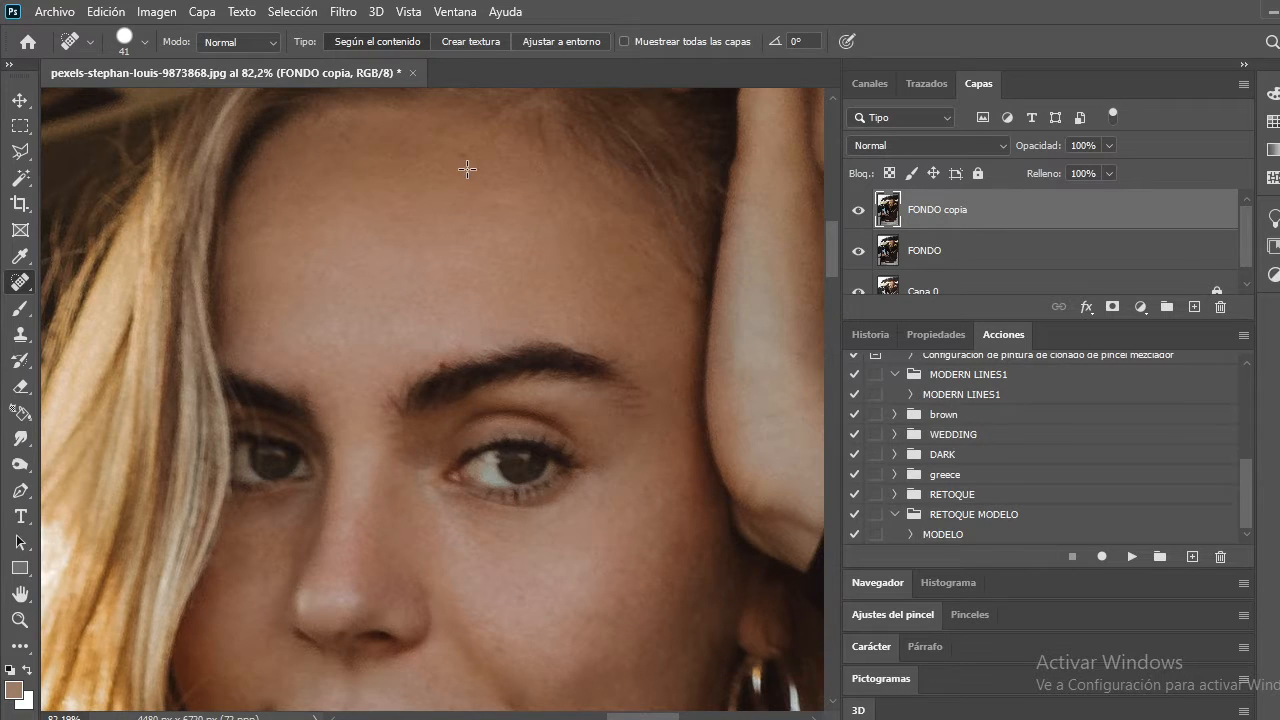
pyautogui.scroll(-3, 463, 182)
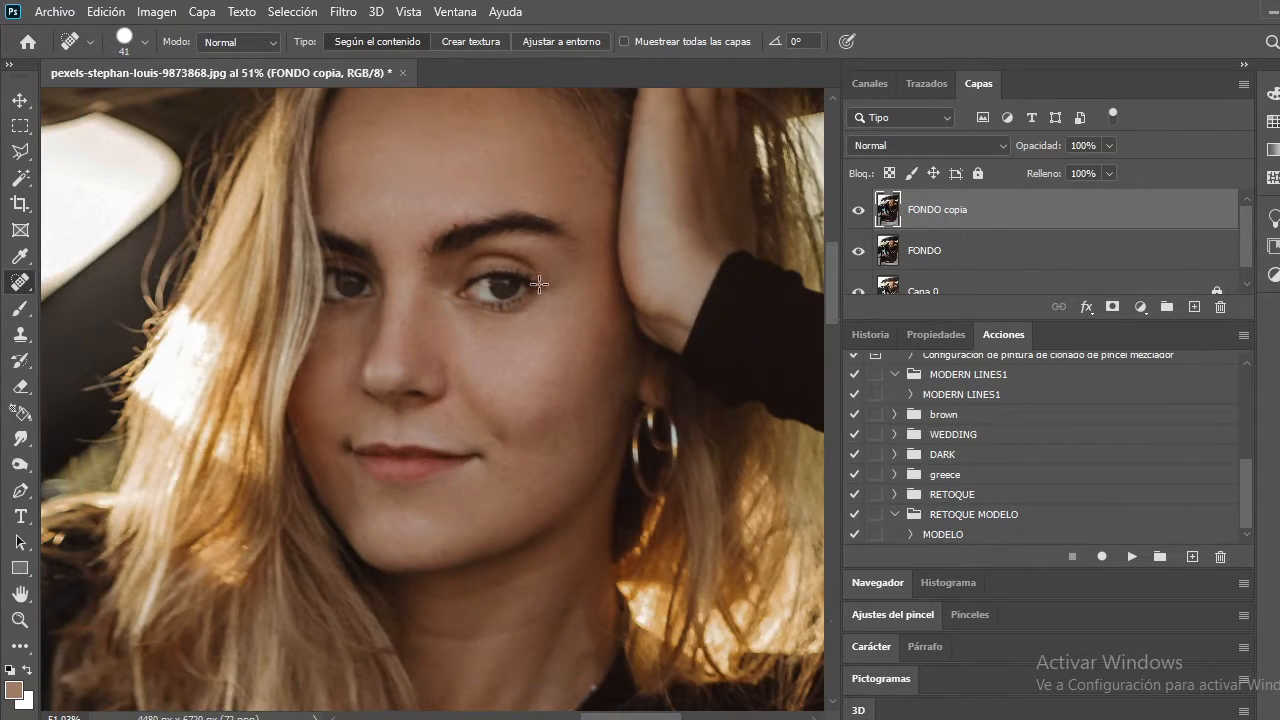
pyautogui.scroll(2, 479, 299)
pyautogui.scroll(1, 479, 299)
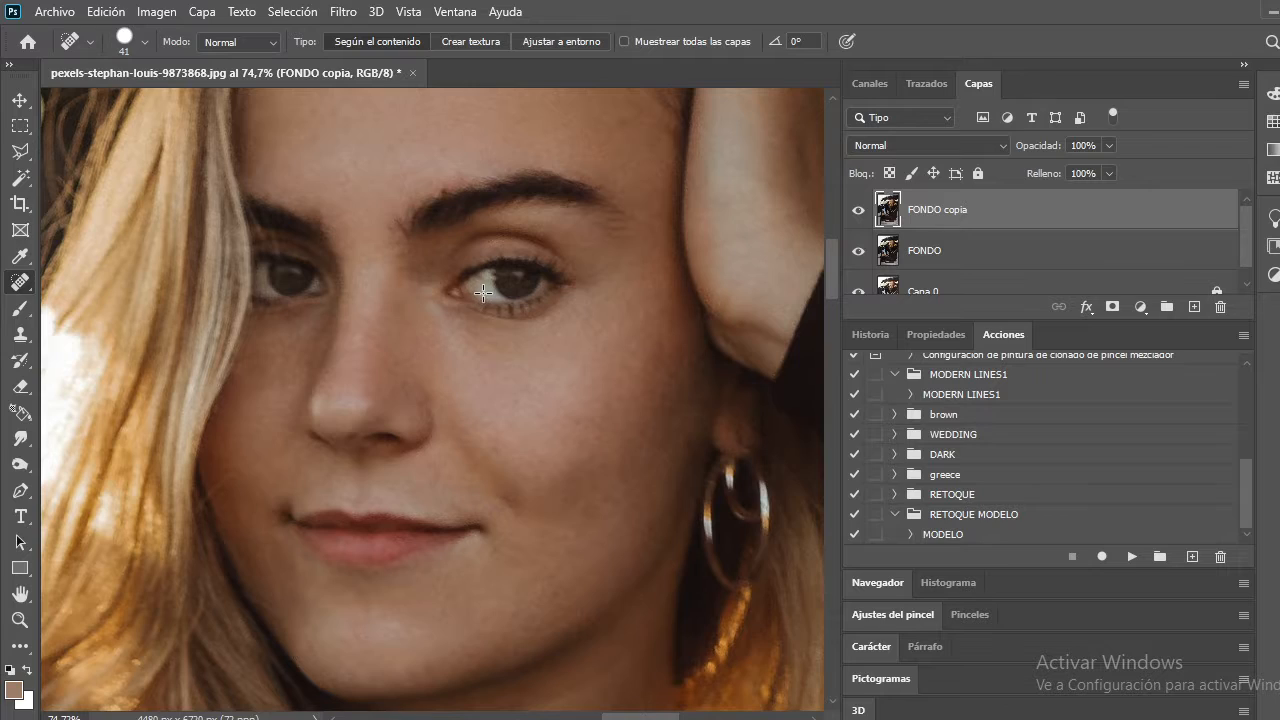
pyautogui.scroll(-1, 483, 293)
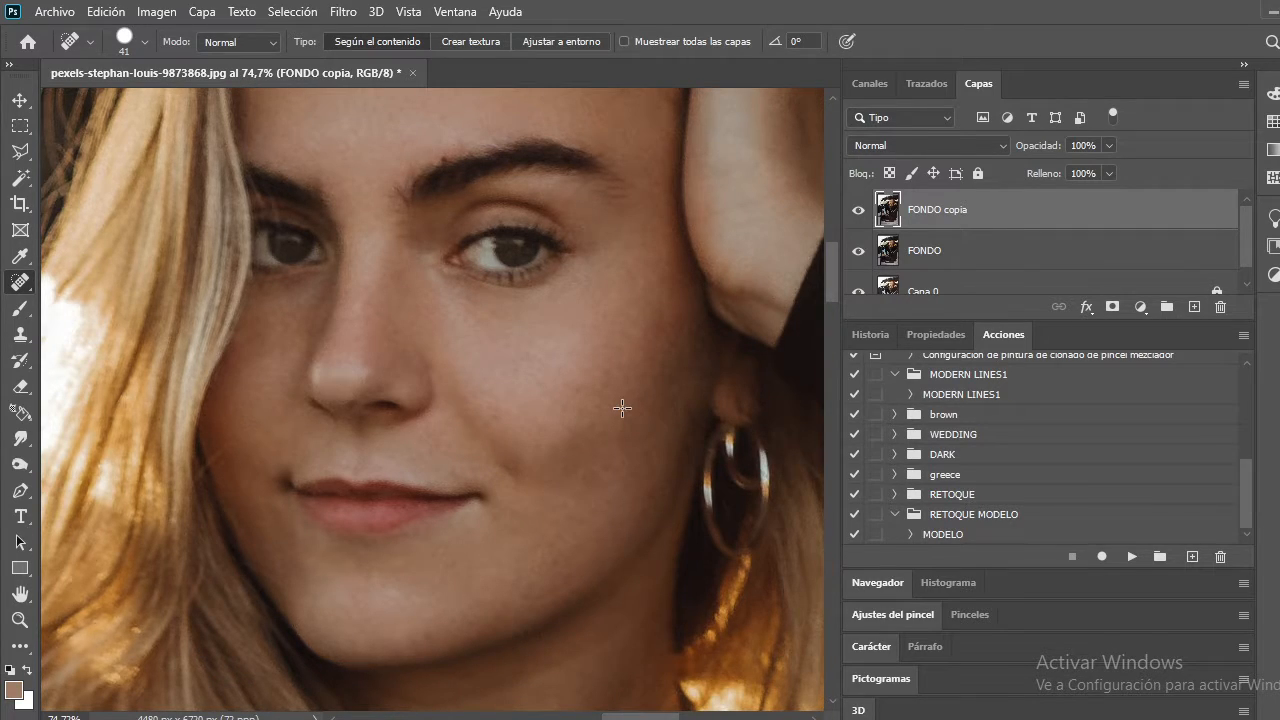
# Switch to the Move tool, collapse the RETOQUE MODELO action set and expand the Dodge and Burn action in the RETOQUE set.
pyautogui.click(19, 100)
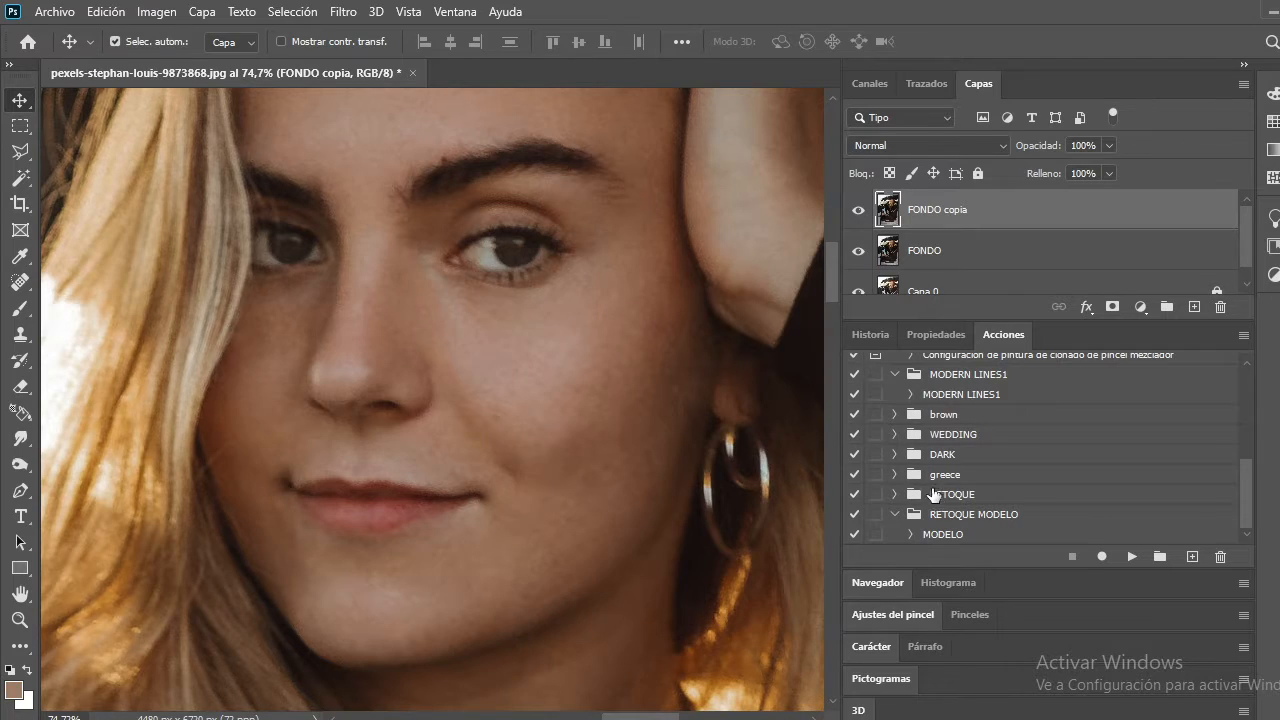
pyautogui.click(895, 514)
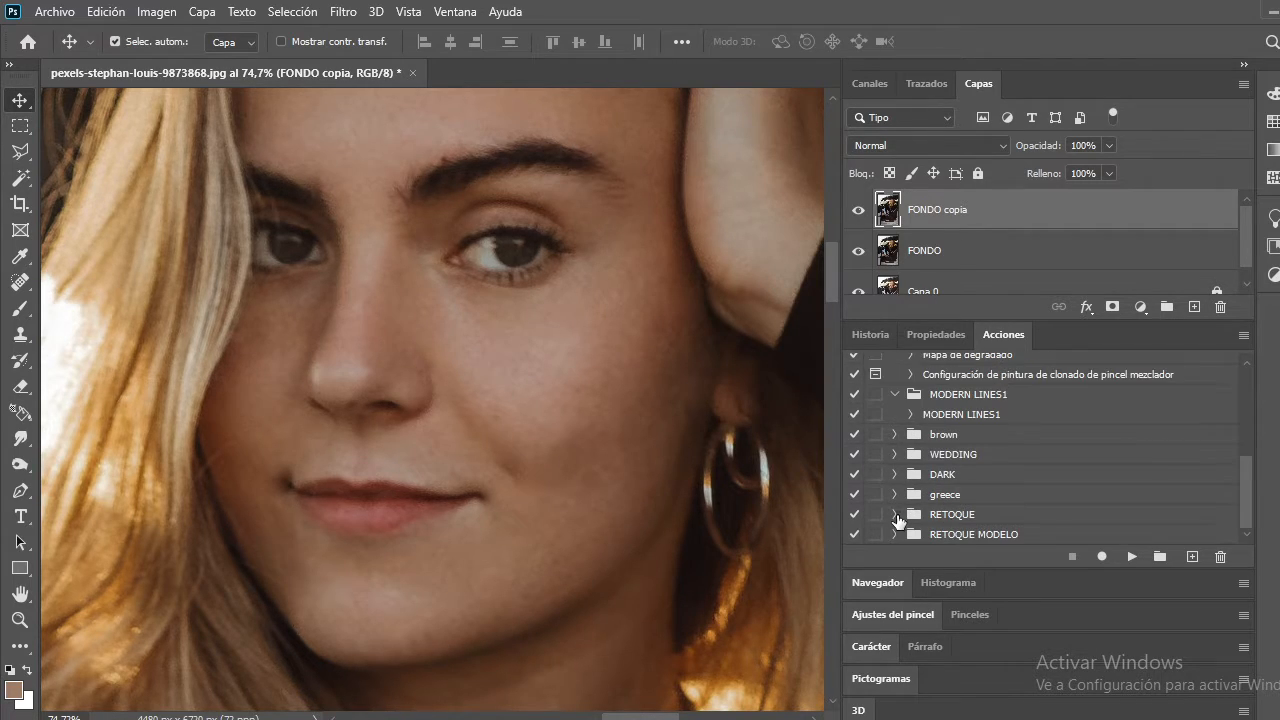
pyautogui.click(895, 514)
pyautogui.scroll(-6, 930, 505)
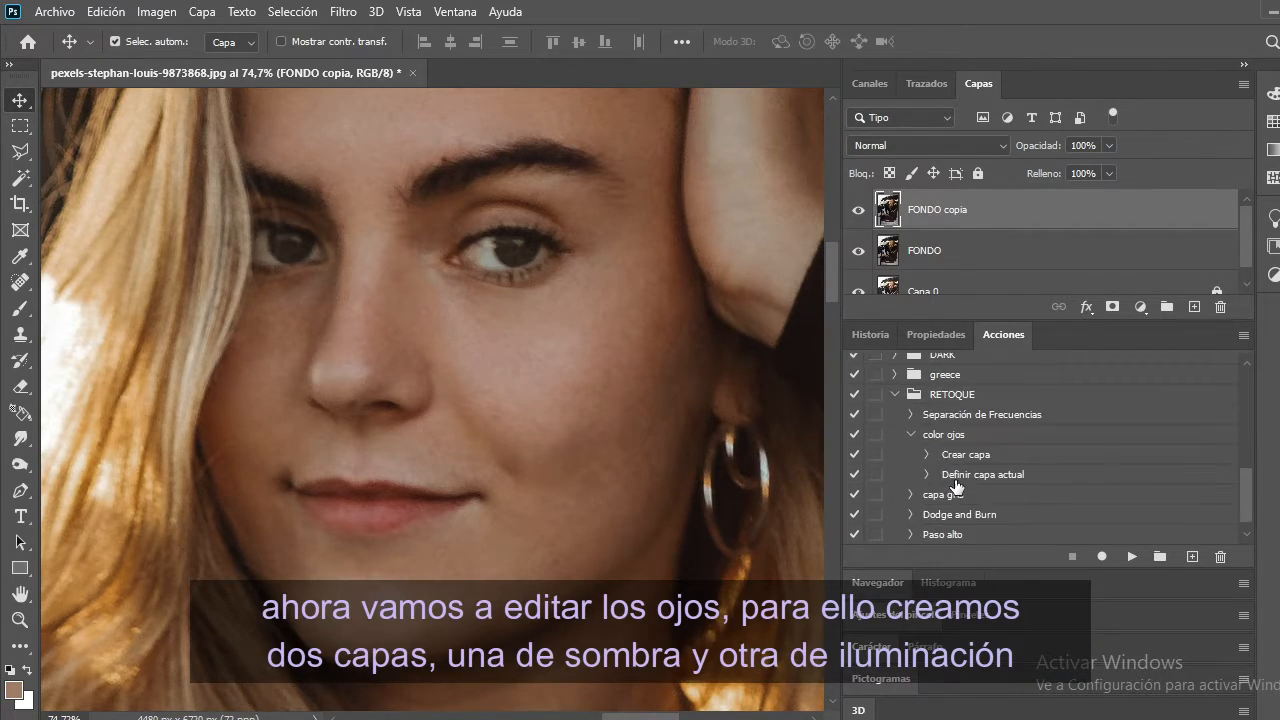
pyautogui.click(910, 432)
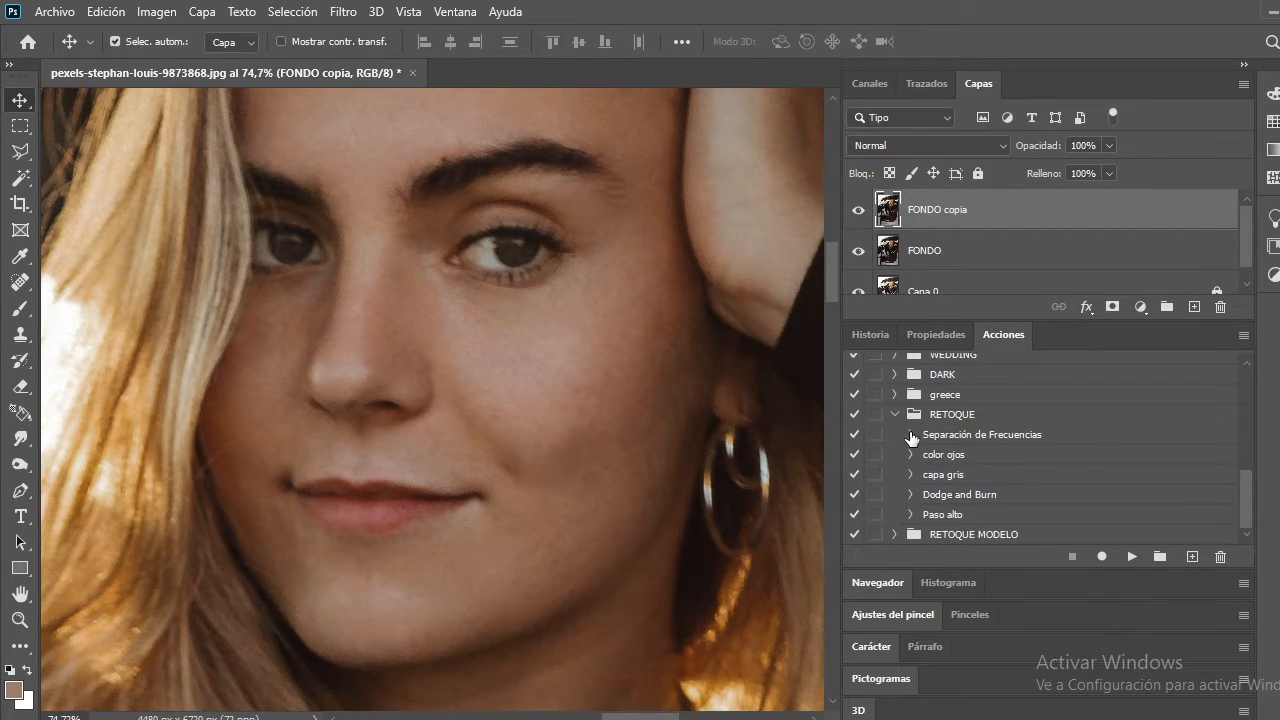
pyautogui.click(910, 496)
pyautogui.scroll(-4, 1013, 497)
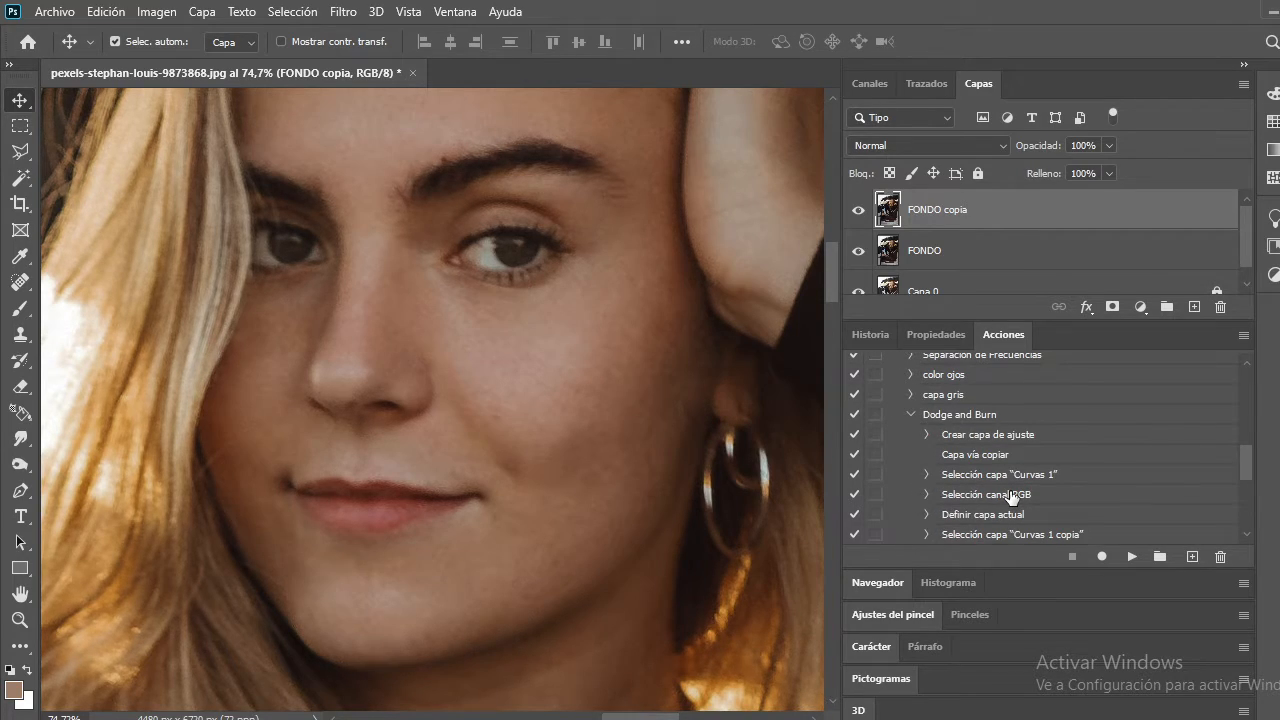
# Play the Dodge and Burn action and expand the Dodge and Burn layer group.
pyautogui.click(1003, 436)
pyautogui.click(1006, 418)
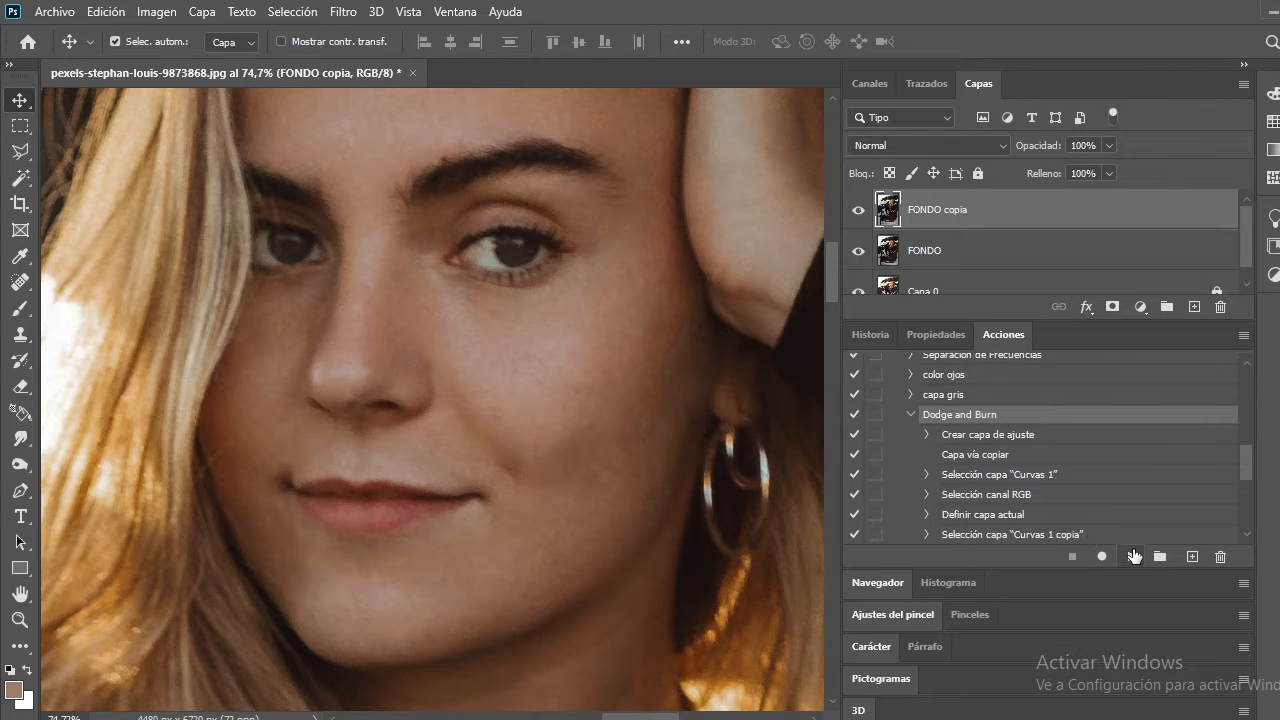
pyautogui.click(1134, 556)
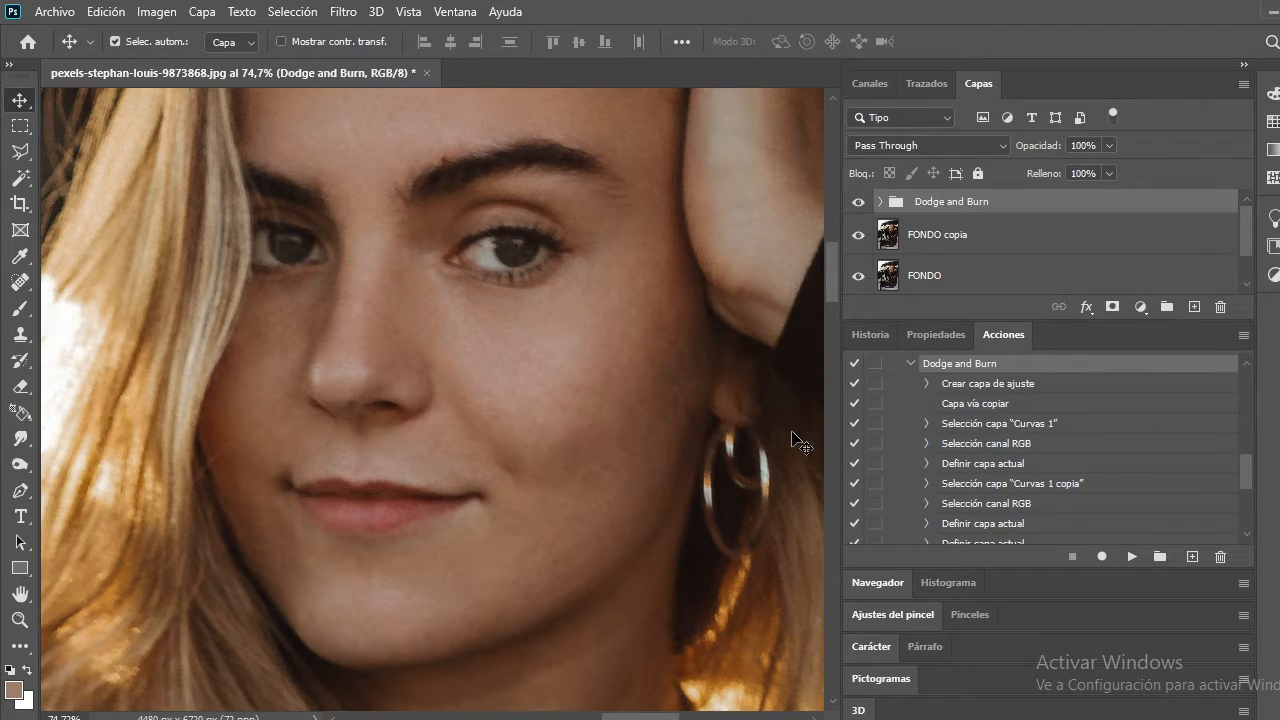
pyautogui.click(880, 202)
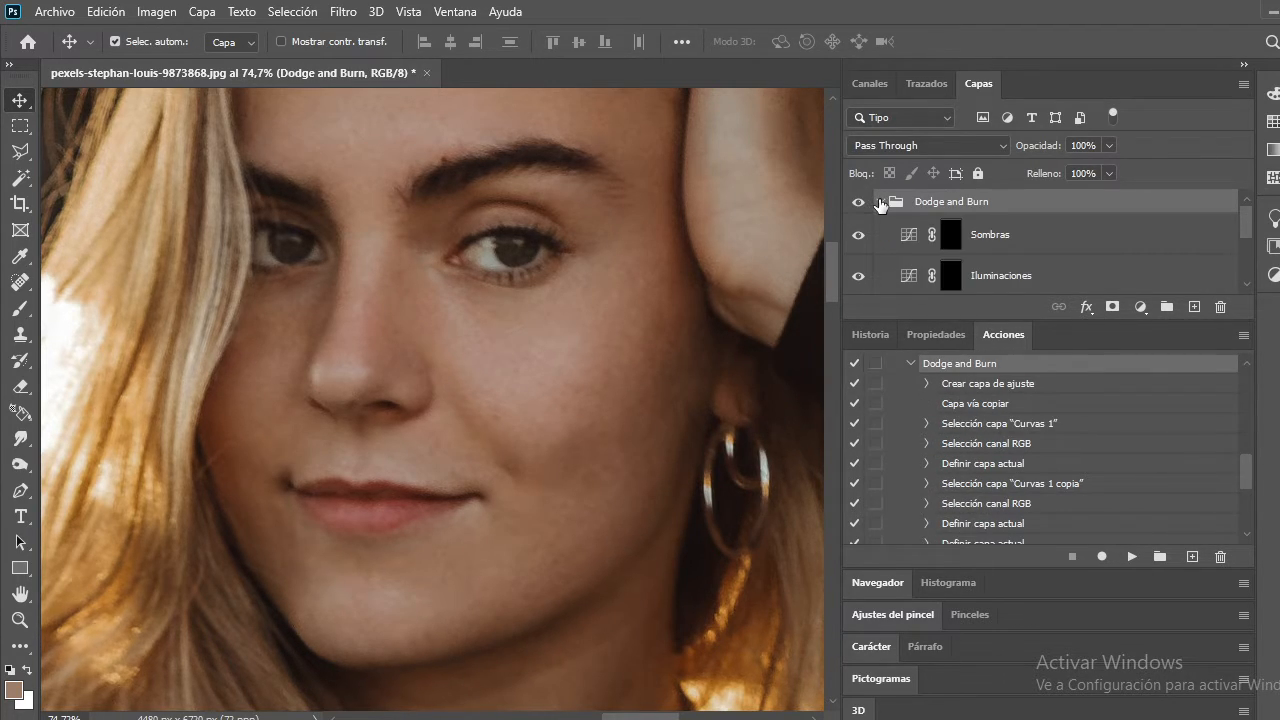
# Select the Sombras layer's mask and prepare the Brush tool with white as the foreground colour for painting over the eyebrow.
pyautogui.click(1009, 246)
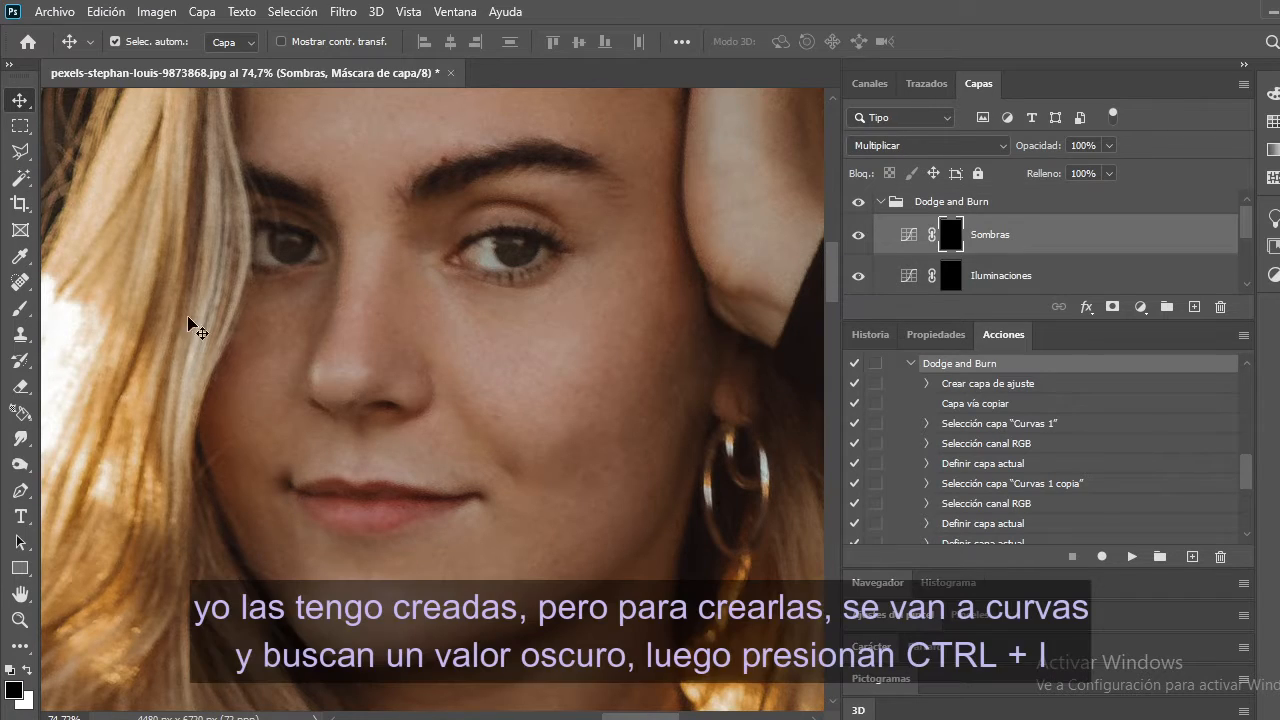
pyautogui.click(20, 308)
pyautogui.click(101, 312)
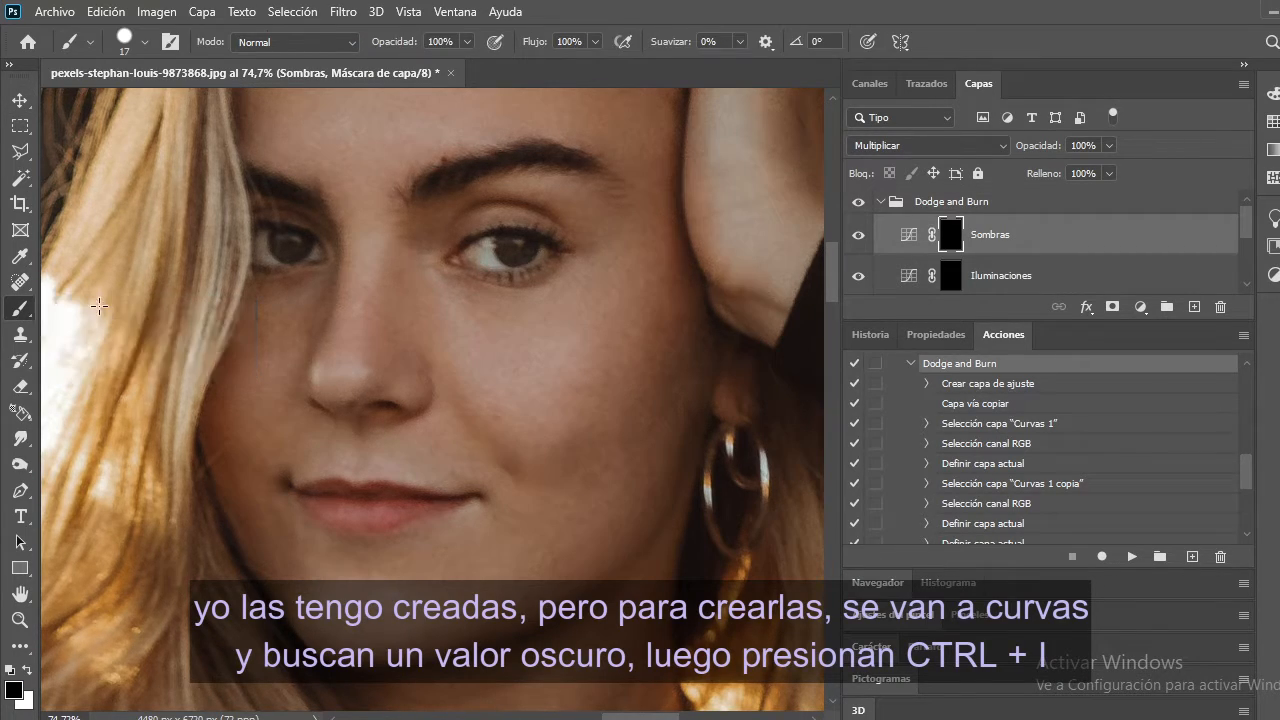
pyautogui.scroll(10, 549, 226)
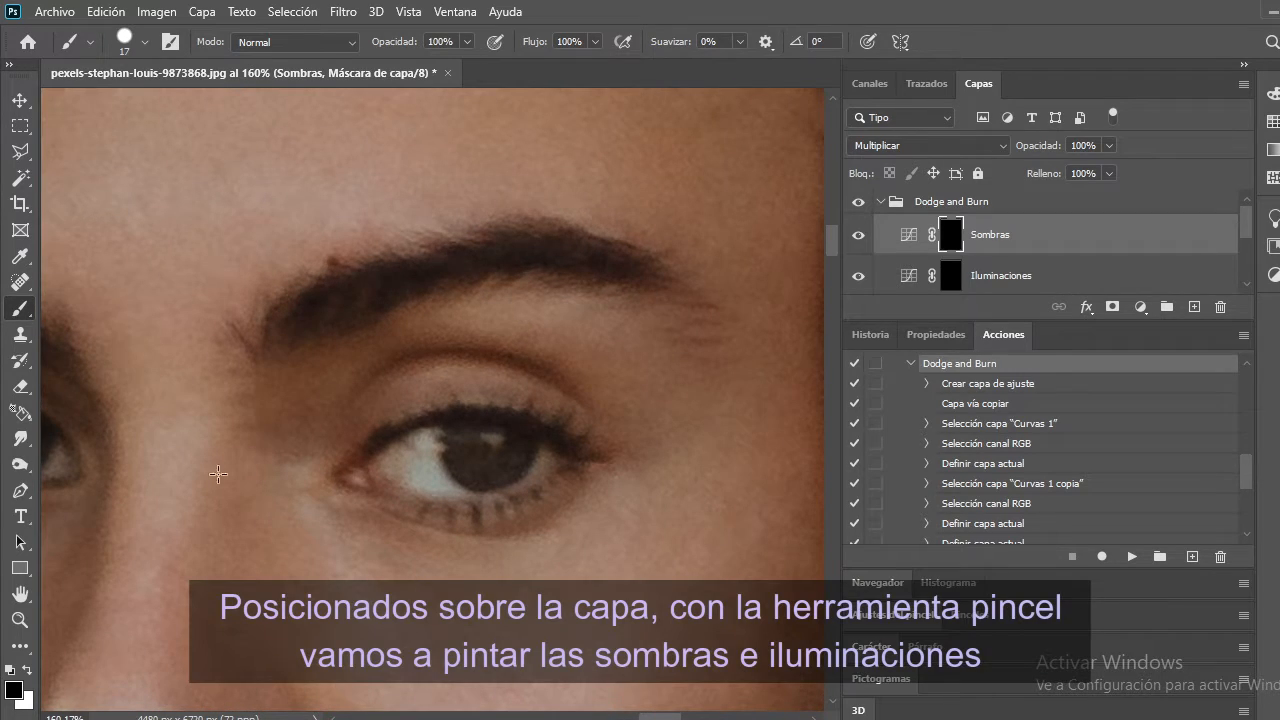
pyautogui.press('x')
# Try darkening the eyebrow on the Sombras mask with the 17 px brush, and with a softer 62 px brush.
pyautogui.moveTo(272, 320)
pyautogui.mouseDown()
pyautogui.moveTo(320, 286)
pyautogui.moveTo(402, 272)
pyautogui.mouseUp()
pyautogui.hotkey('ctrl', 'z')
pyautogui.rightClick(342, 314)
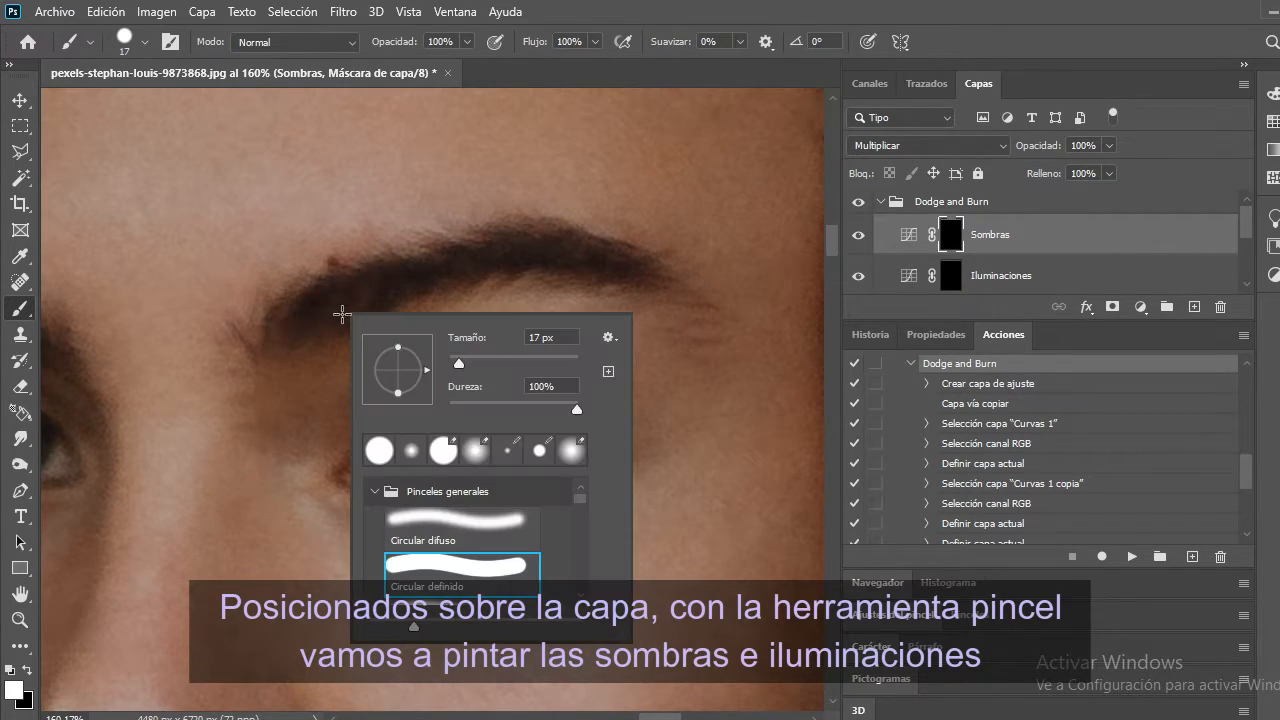
pyautogui.click(485, 362)
pyautogui.click(465, 405)
pyautogui.moveTo(278, 330)
pyautogui.mouseDown()
pyautogui.moveTo(350, 288)
pyautogui.moveTo(473, 262)
pyautogui.moveTo(635, 299)
pyautogui.mouseUp()
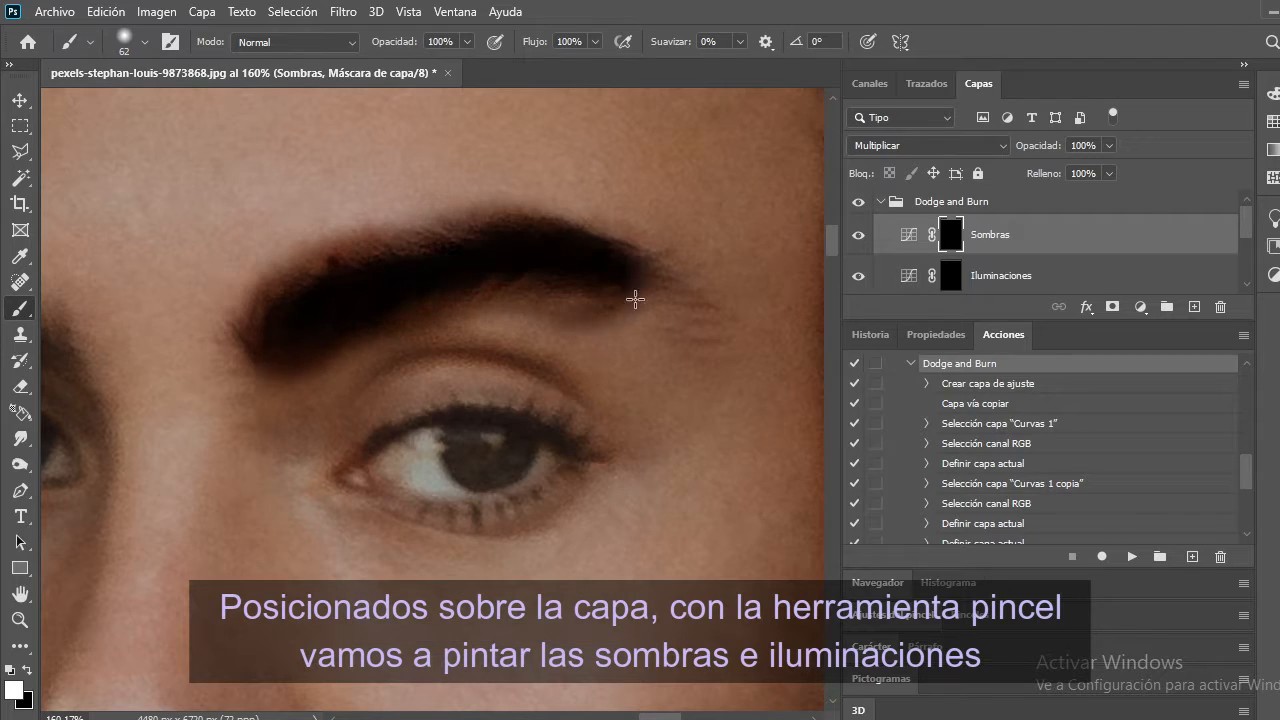
pyautogui.hotkey('ctrl', 'z')
# Paint both eyebrows on the Sombras mask with a 39 px brush at 5% hardness and 48% flow, and set the layer's opacity to 54%.
pyautogui.rightClick(635, 314)
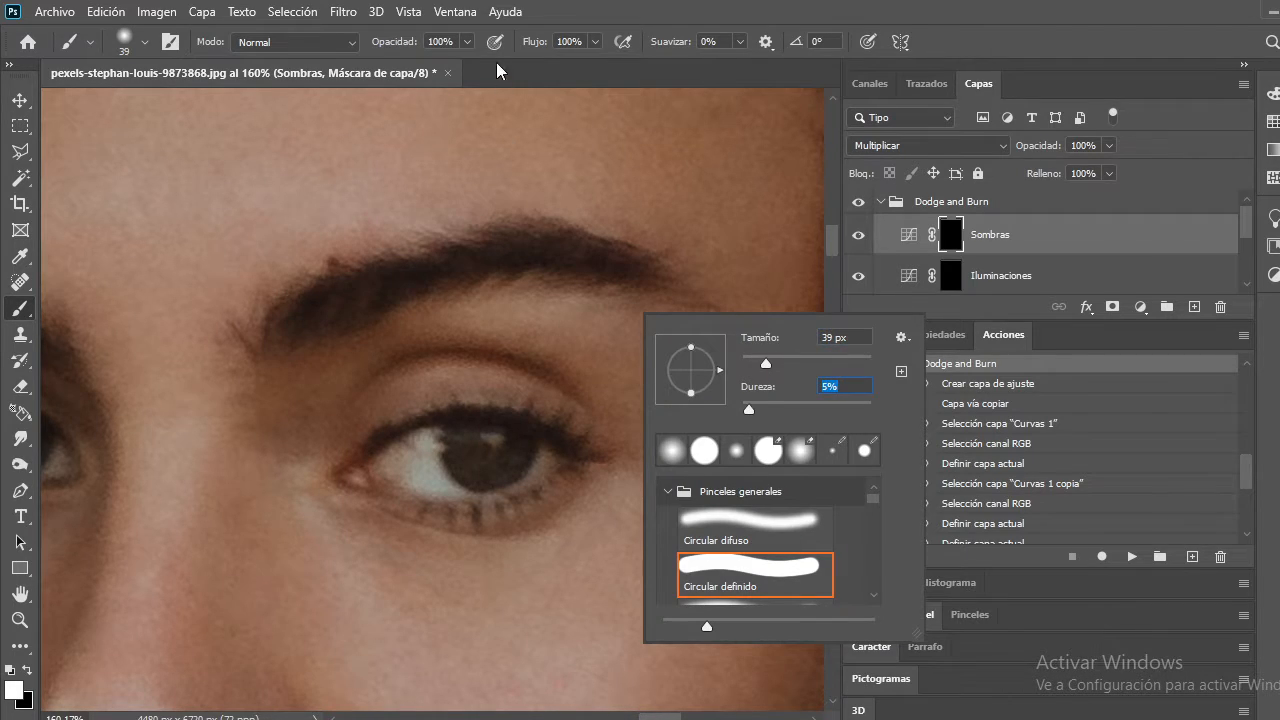
pyautogui.moveTo(537, 42); pyautogui.dragTo(490, 45)
pyautogui.moveTo(272, 343)
pyautogui.mouseDown()
pyautogui.moveTo(390, 286)
pyautogui.moveTo(518, 259)
pyautogui.moveTo(626, 296)
pyautogui.mouseUp()
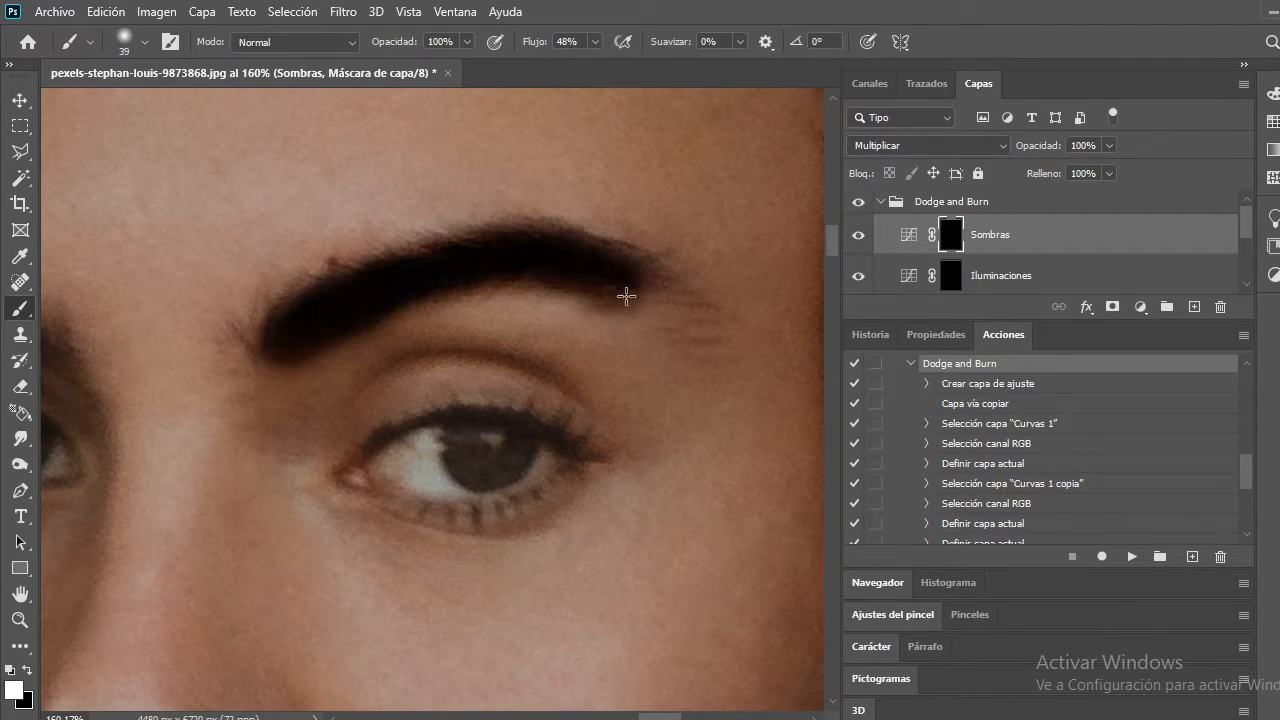
pyautogui.hscroll(-5, 380, 391)
pyautogui.moveTo(149, 294); pyautogui.dragTo(290, 363)
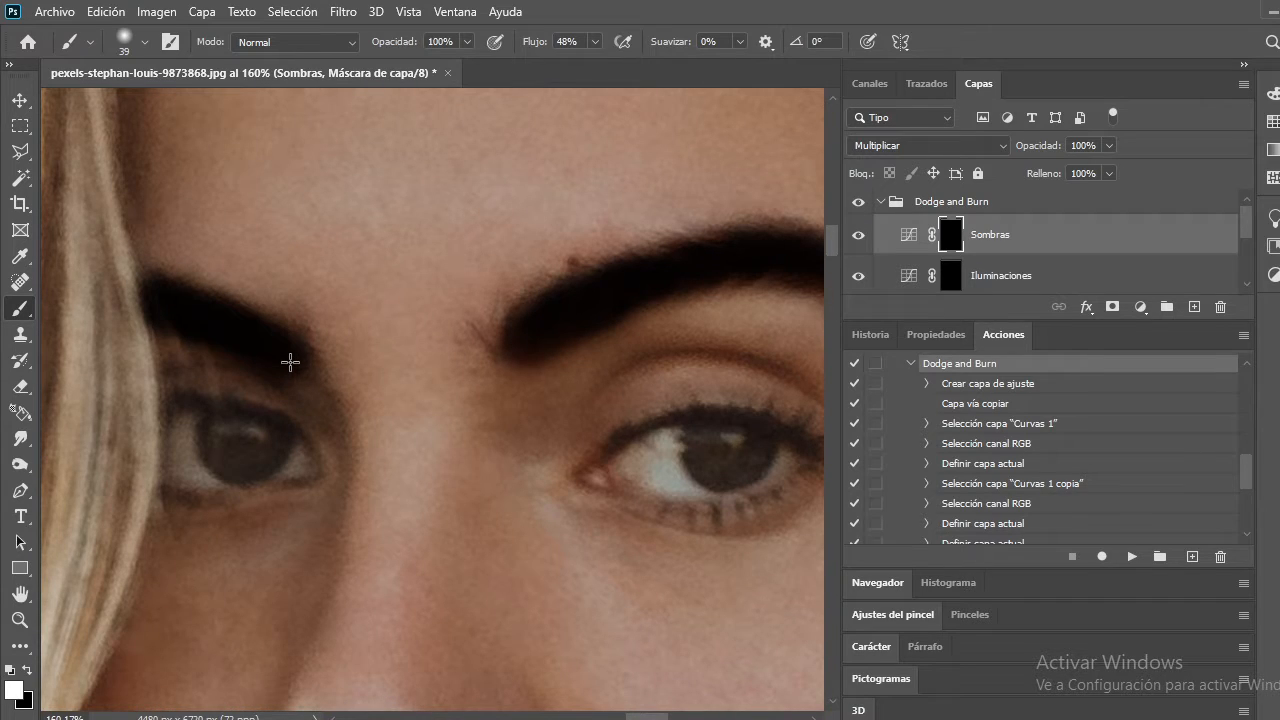
pyautogui.moveTo(1033, 150); pyautogui.dragTo(1005, 150)
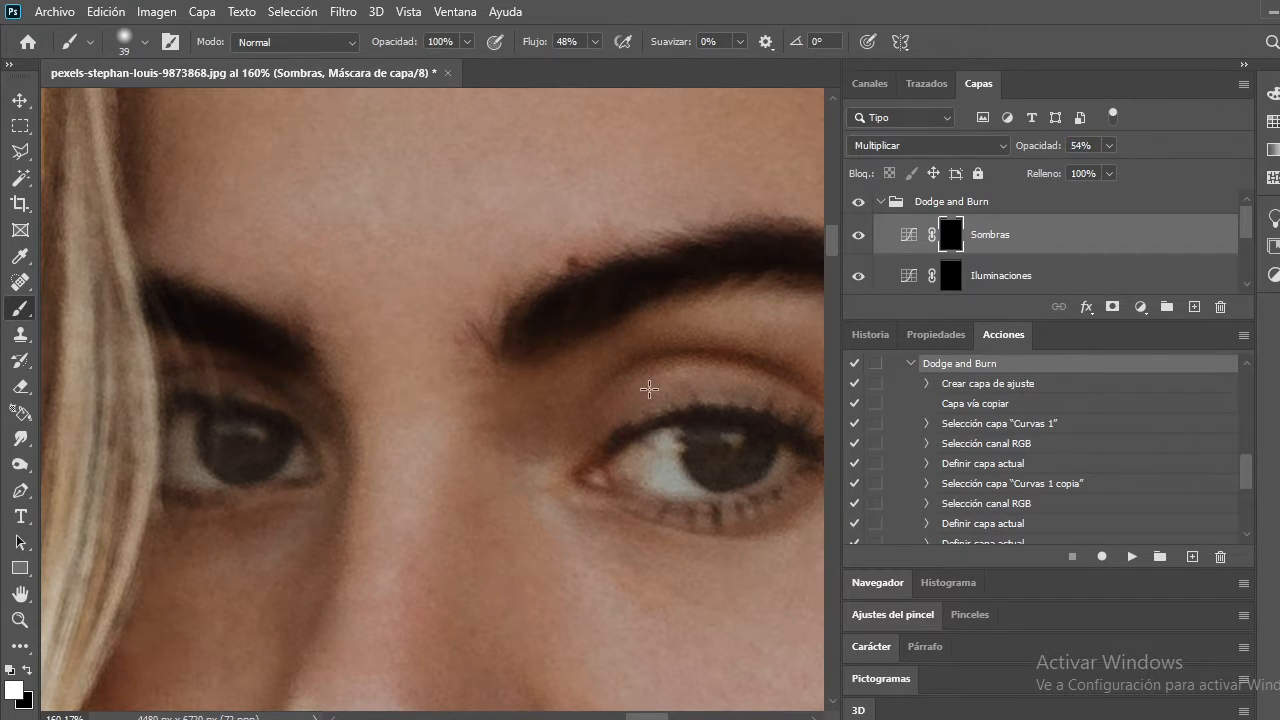
# Darken the upper lash lines of both eyes with a 10 px brush and set the Sombras layer's opacity to 33%.
pyautogui.scroll(3, 649, 389)
pyautogui.rightClick(543, 414)
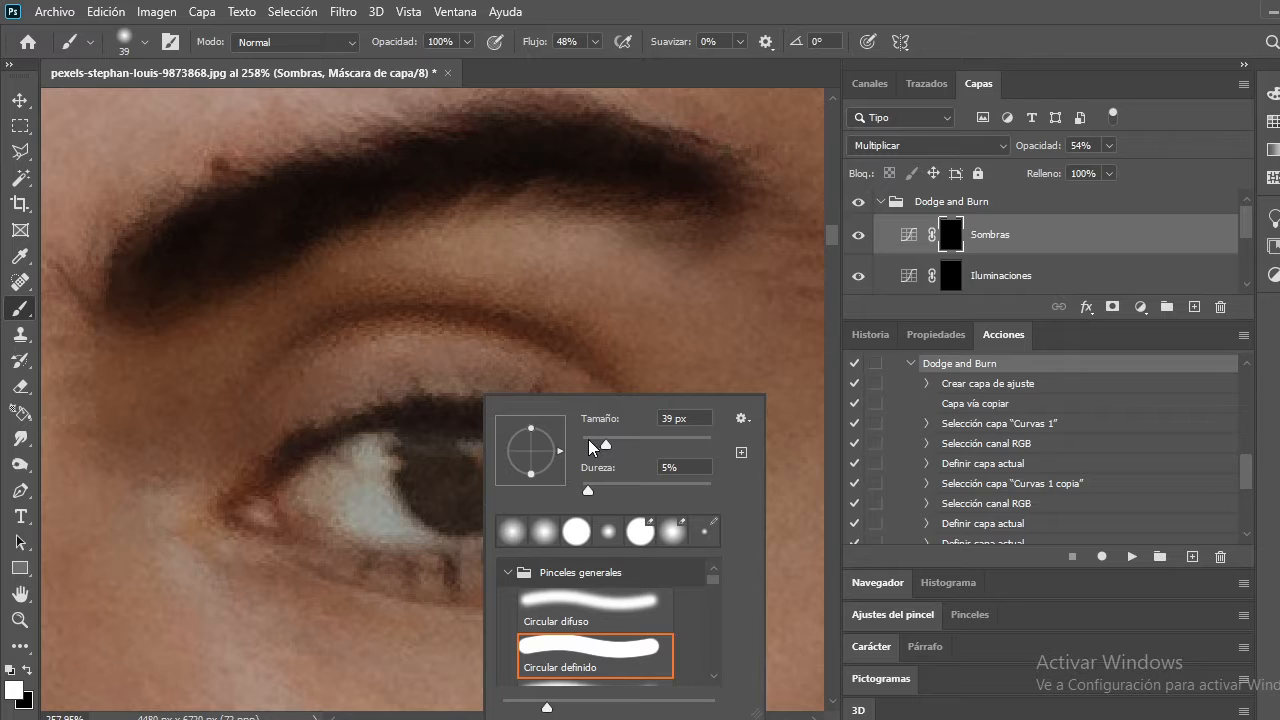
pyautogui.moveTo(593, 447); pyautogui.dragTo(585, 445)
pyautogui.scroll(-3, 301, 457)
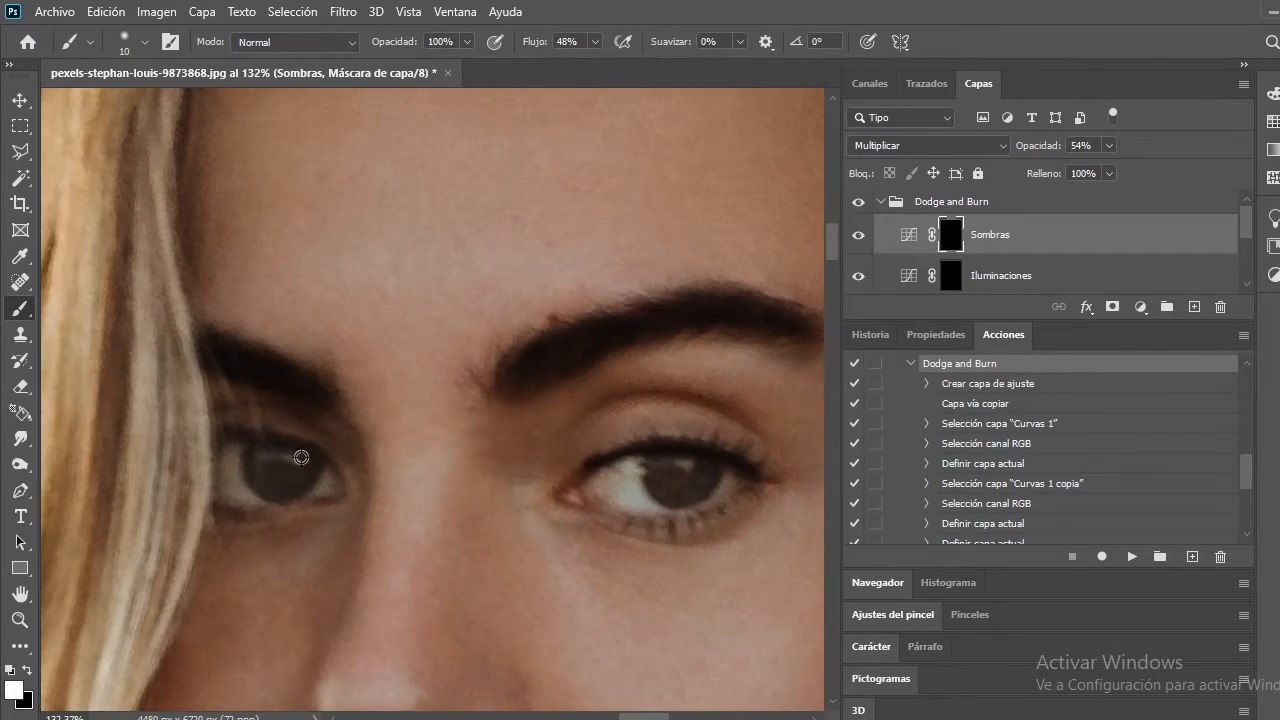
pyautogui.scroll(4, 301, 457)
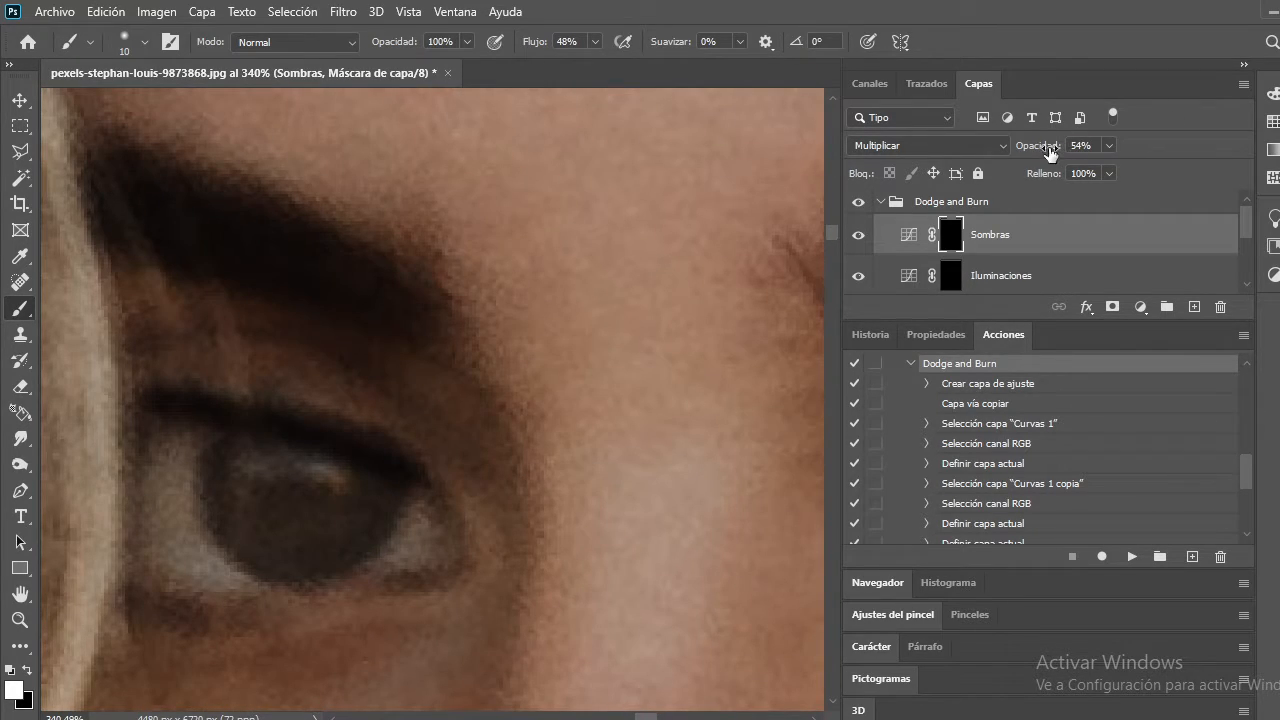
pyautogui.moveTo(1050, 153); pyautogui.dragTo(1029, 154)
pyautogui.scroll(-4, 551, 491)
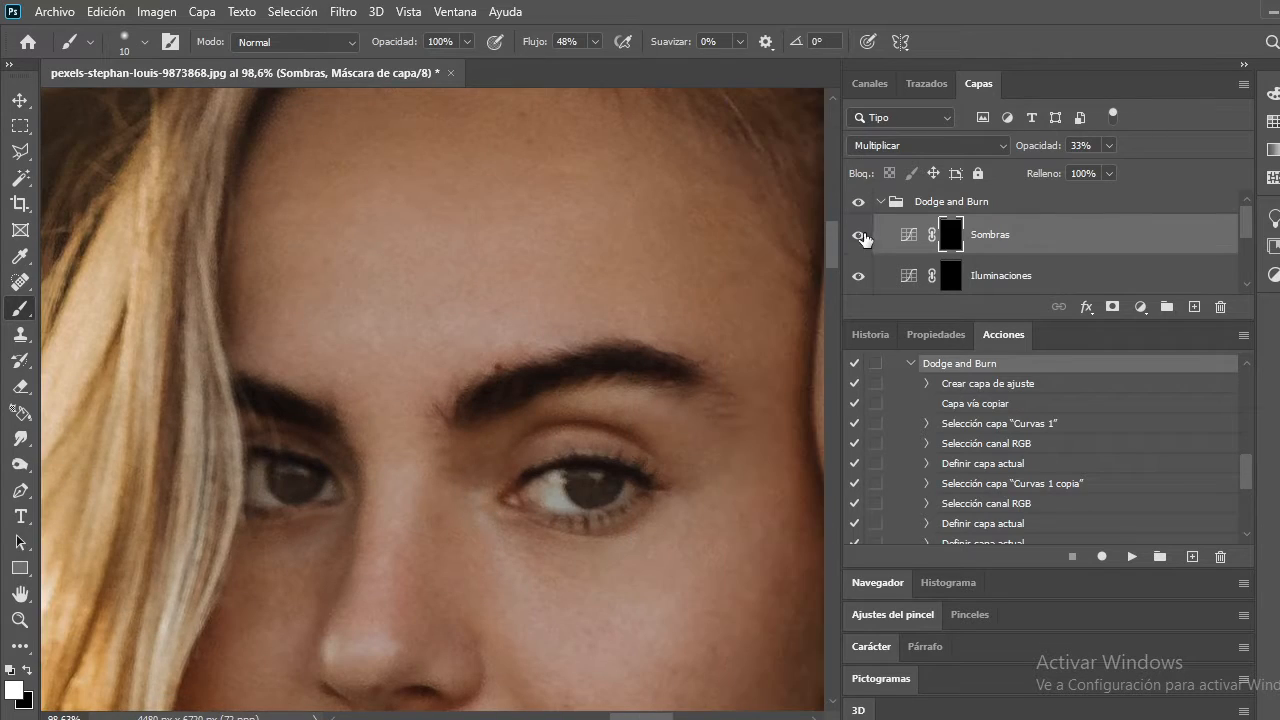
# Toggle the Sombras layer's visibility to compare the eyes and eyebrows with and without the painted shading.
pyautogui.click(859, 235)
pyautogui.click(859, 235)
pyautogui.click(859, 235)
pyautogui.click(859, 235)
pyautogui.scroll(1, 697, 487)
# Try the Color más claro blend mode on the Sombras layer and set it back to Multiplicar.
pyautogui.click(930, 145)
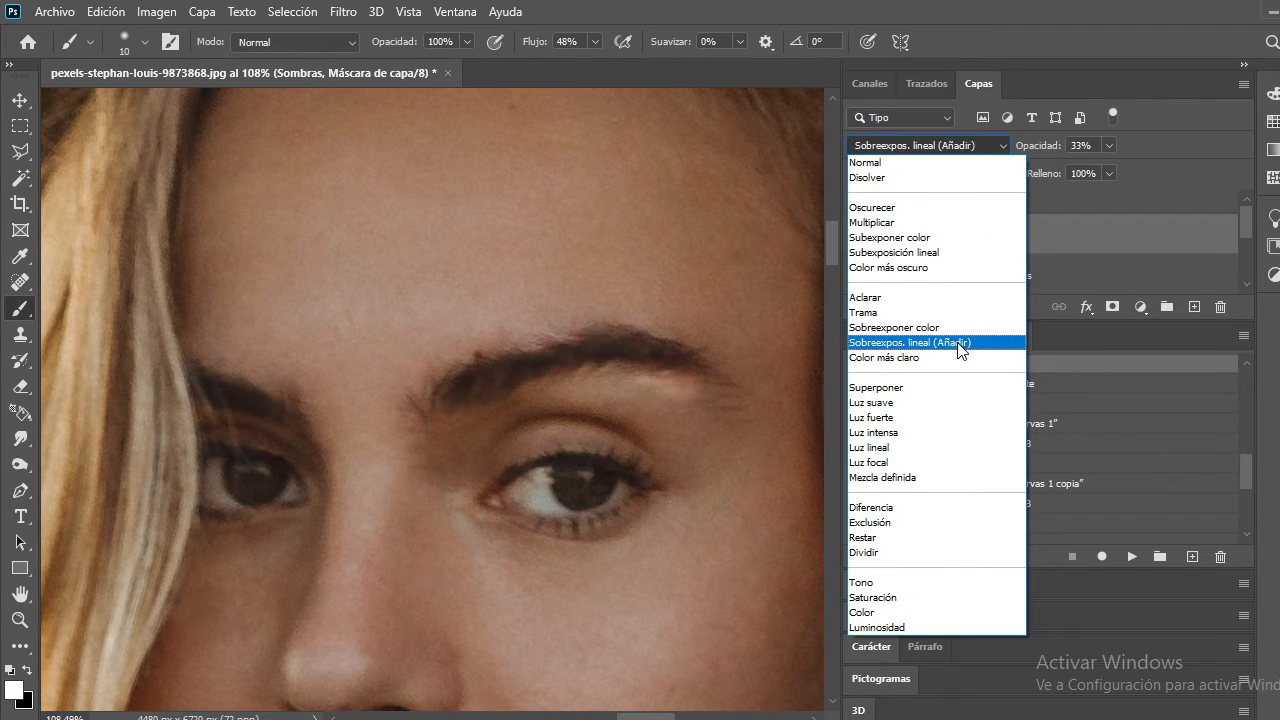
pyautogui.click(957, 357)
pyautogui.click(929, 146)
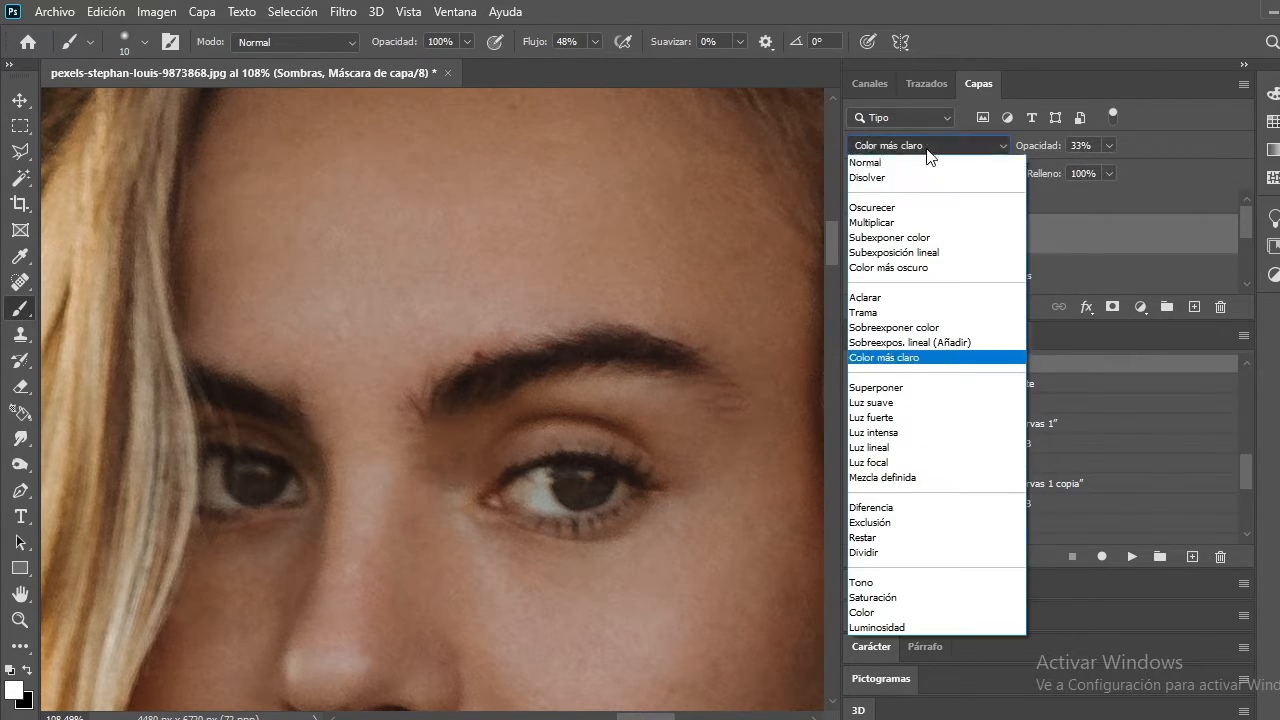
pyautogui.click(905, 222)
# Brighten the irises of both eyes by painting white on the Iluminaciones mask with a 17 px brush.
pyautogui.click(997, 270)
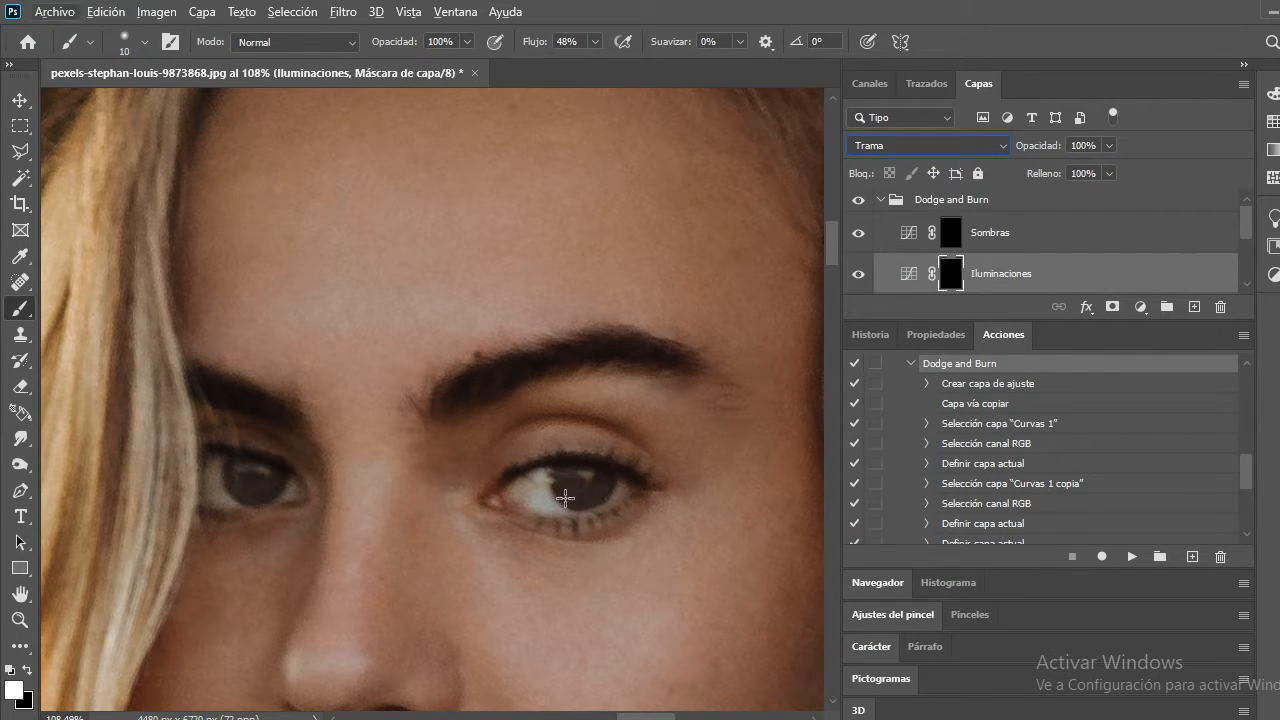
pyautogui.press('v')
pyautogui.click(669, 577)
pyautogui.scroll(3, 669, 577)
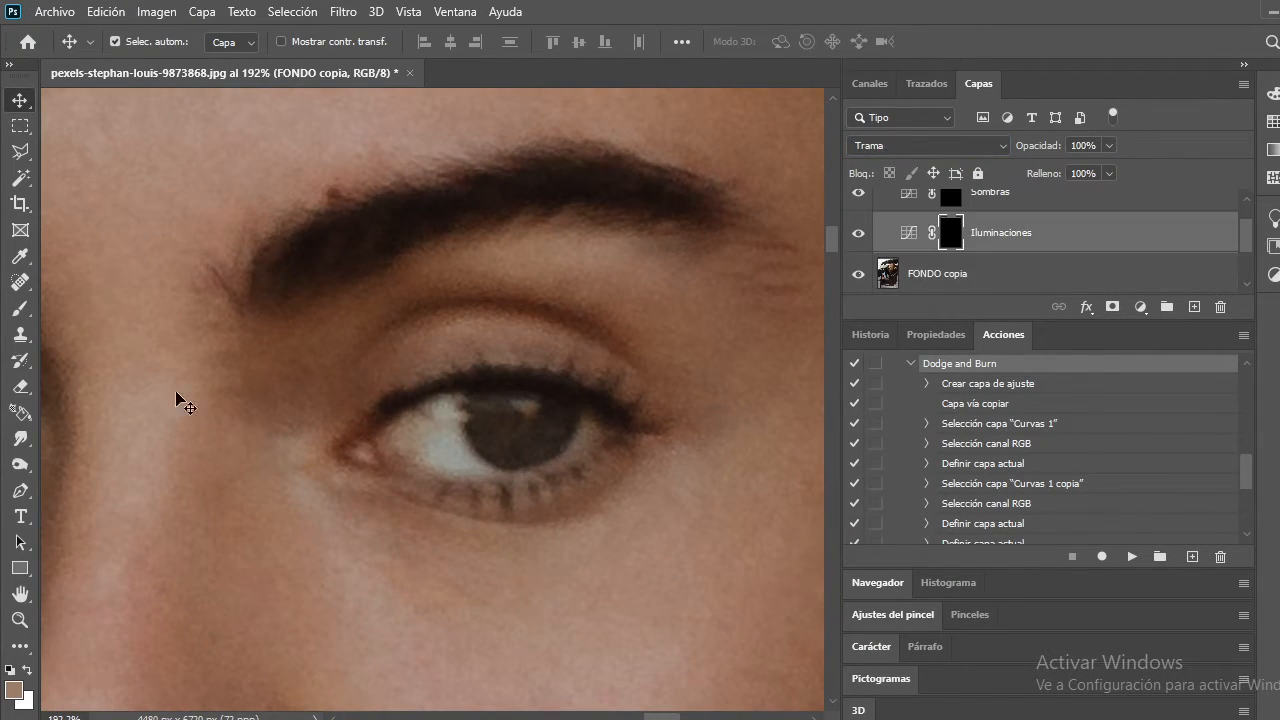
pyautogui.click(20, 308)
pyautogui.scroll(3, 489, 460)
pyautogui.moveTo(488, 388); pyautogui.dragTo(508, 440)
pyautogui.rightClick(531, 435)
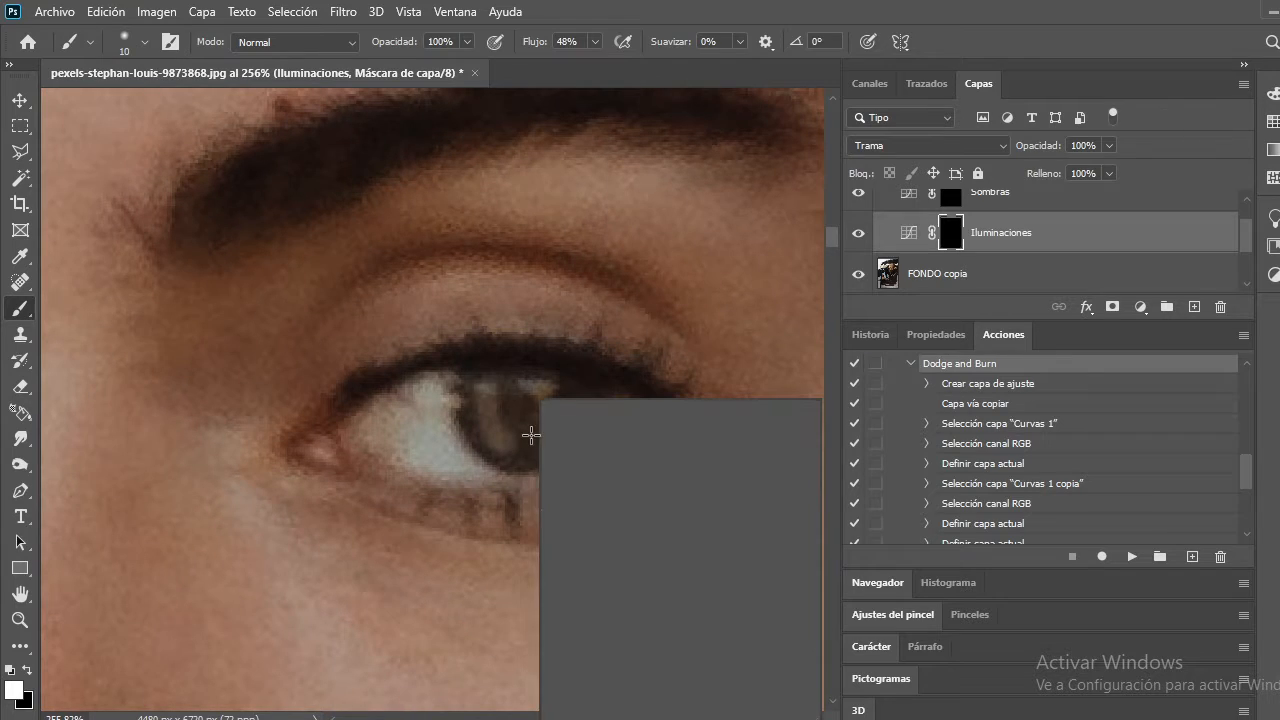
pyautogui.moveTo(645, 451); pyautogui.dragTo(640, 495)
pyautogui.moveTo(480, 382)
pyautogui.mouseDown()
pyautogui.moveTo(485, 418)
pyautogui.moveTo(532, 441)
pyautogui.moveTo(574, 413)
pyautogui.moveTo(583, 388)
pyautogui.moveTo(582, 406)
pyautogui.moveTo(547, 445)
pyautogui.moveTo(504, 450)
pyautogui.moveTo(458, 385)
pyautogui.mouseUp()
pyautogui.scroll(-5, 491, 434)
pyautogui.scroll(5, 228, 455)
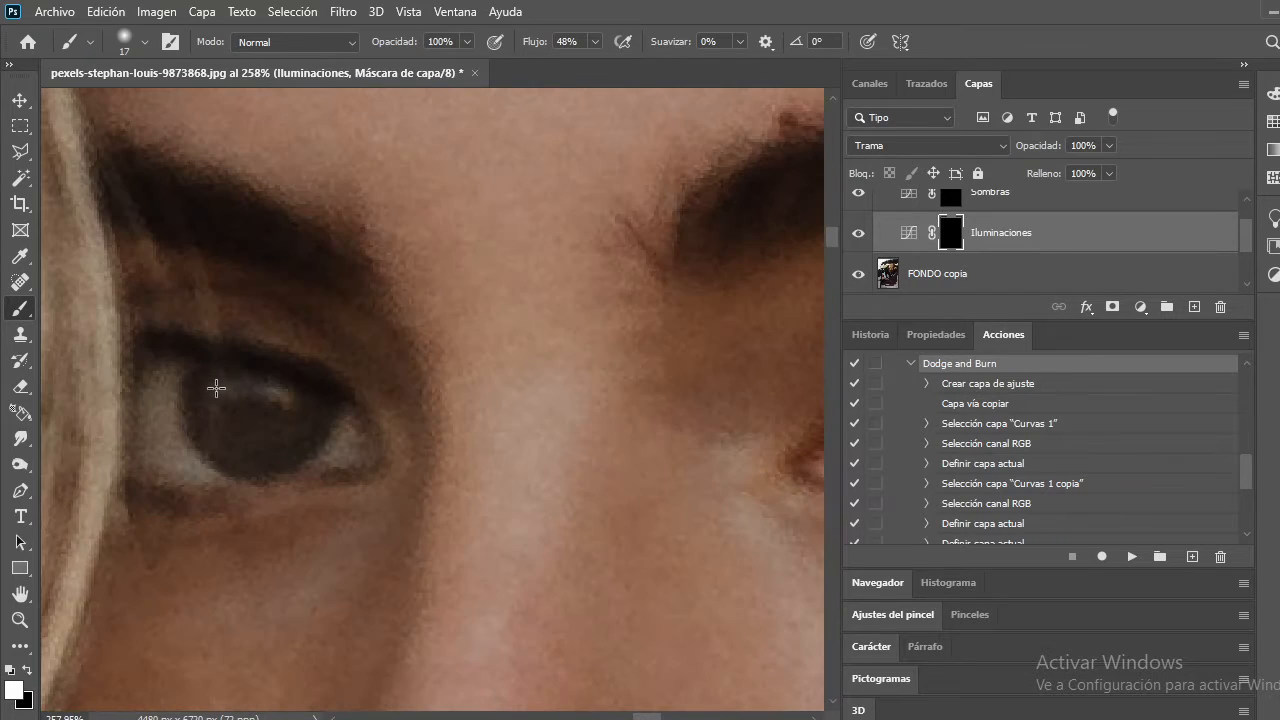
pyautogui.moveTo(214, 380)
pyautogui.mouseDown()
pyautogui.moveTo(217, 430)
pyautogui.moveTo(277, 448)
pyautogui.moveTo(308, 413)
pyautogui.mouseUp()
# Darken the outer rims of both irises on the Sombras mask with the 17 px brush.
pyautogui.hotkey('alt', ']')
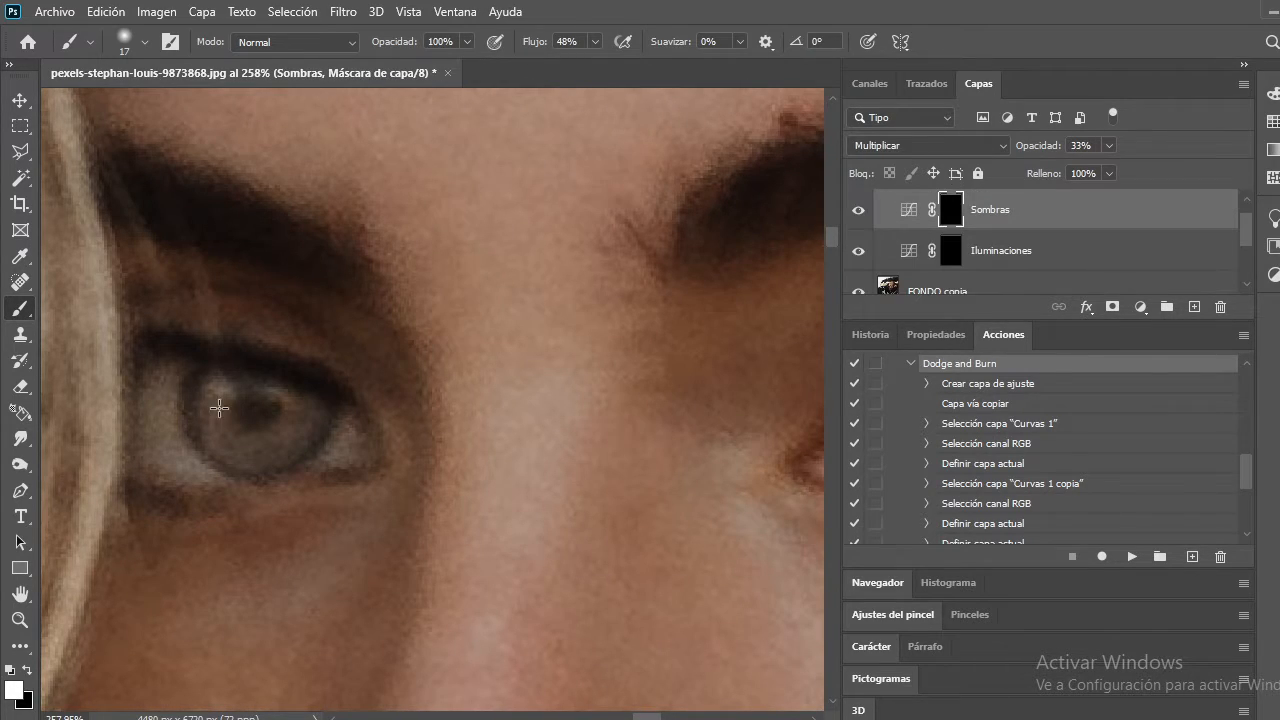
pyautogui.moveTo(196, 372)
pyautogui.mouseDown()
pyautogui.moveTo(187, 426)
pyautogui.moveTo(224, 465)
pyautogui.moveTo(290, 465)
pyautogui.mouseUp()
pyautogui.scroll(-3, 290, 465)
pyautogui.scroll(4, 658, 457)
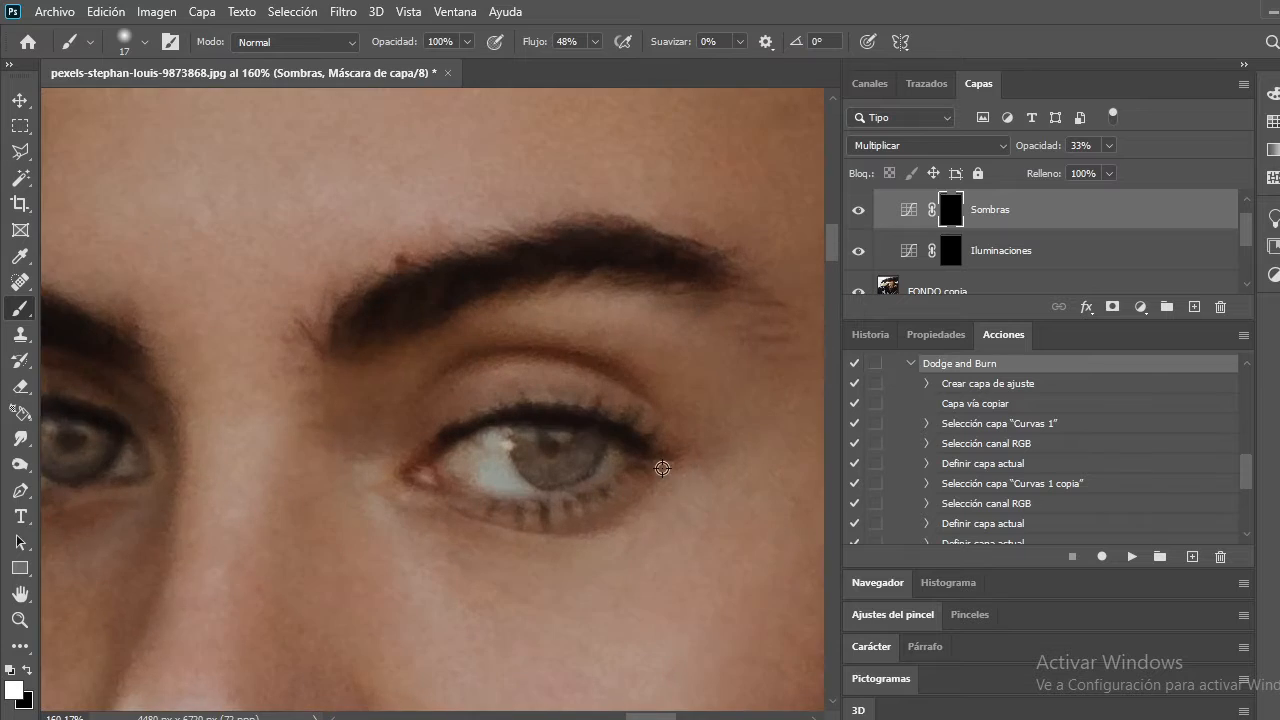
pyautogui.moveTo(414, 385)
pyautogui.mouseDown()
pyautogui.moveTo(442, 474)
pyautogui.moveTo(517, 490)
pyautogui.moveTo(578, 457)
pyautogui.moveTo(614, 391)
pyautogui.mouseUp()
pyautogui.scroll(-8, 558, 312)
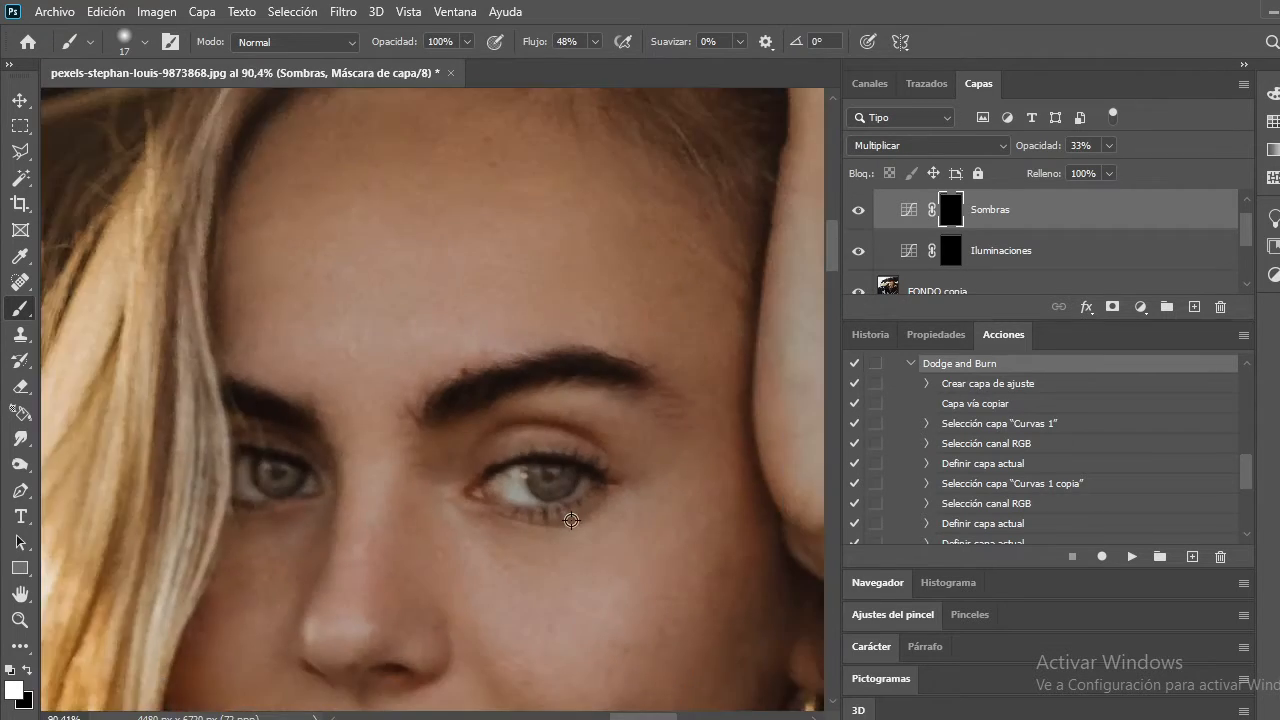
# Paint black around the iris rims on the Iluminaciones mask with a 7 px brush at 57% flow, and set the layer's opacity to 95%.
pyautogui.scroll(8, 558, 312)
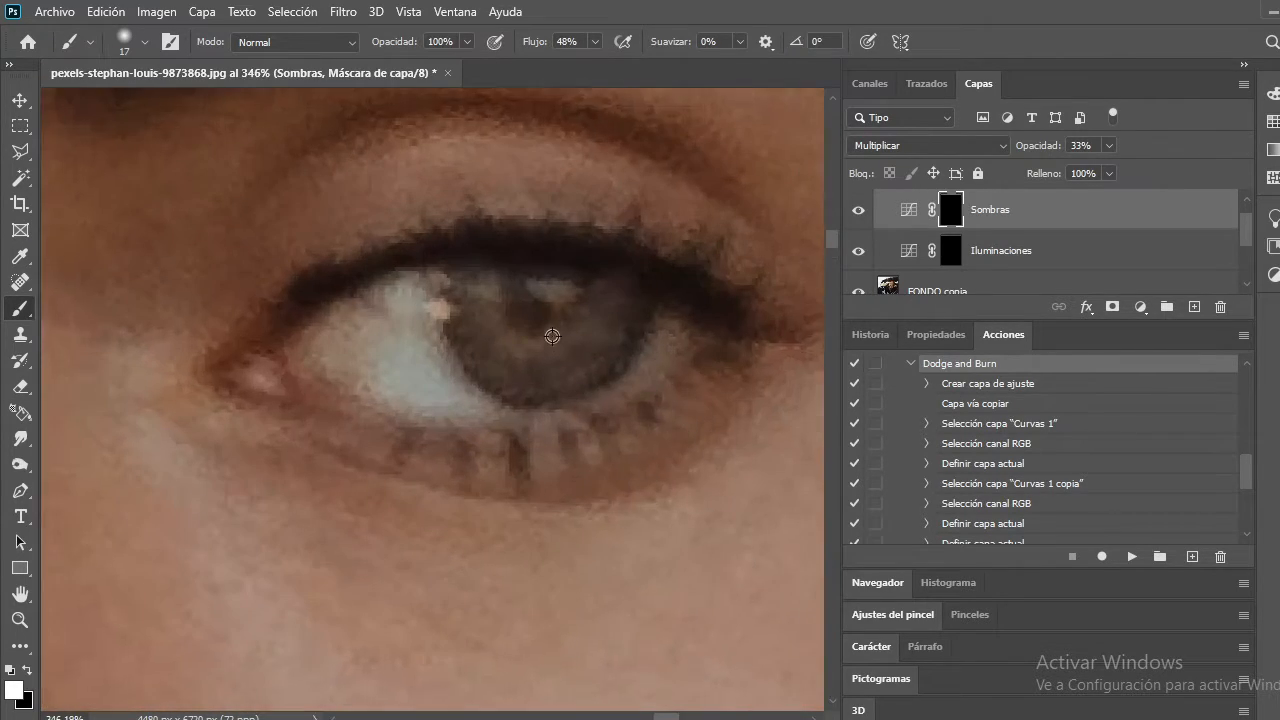
pyautogui.rightClick(553, 334)
pyautogui.moveTo(678, 386); pyautogui.dragTo(663, 388)
pyautogui.press('Return')
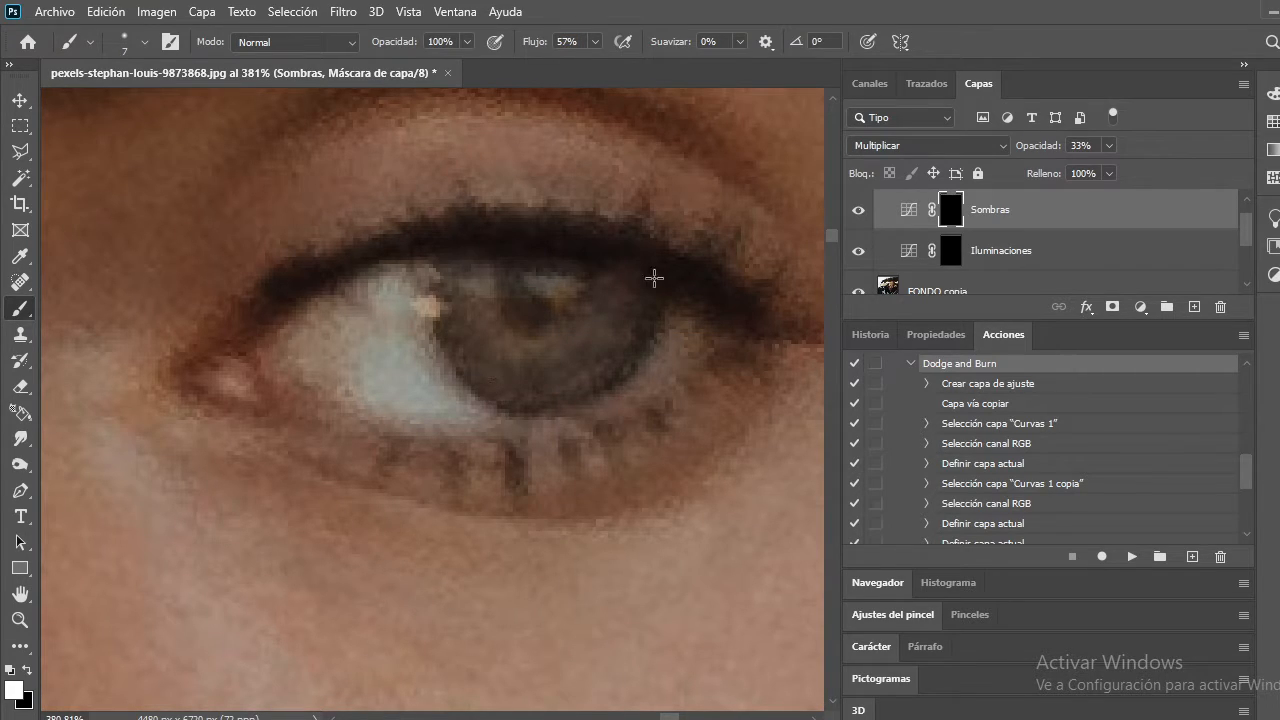
pyautogui.click(991, 248)
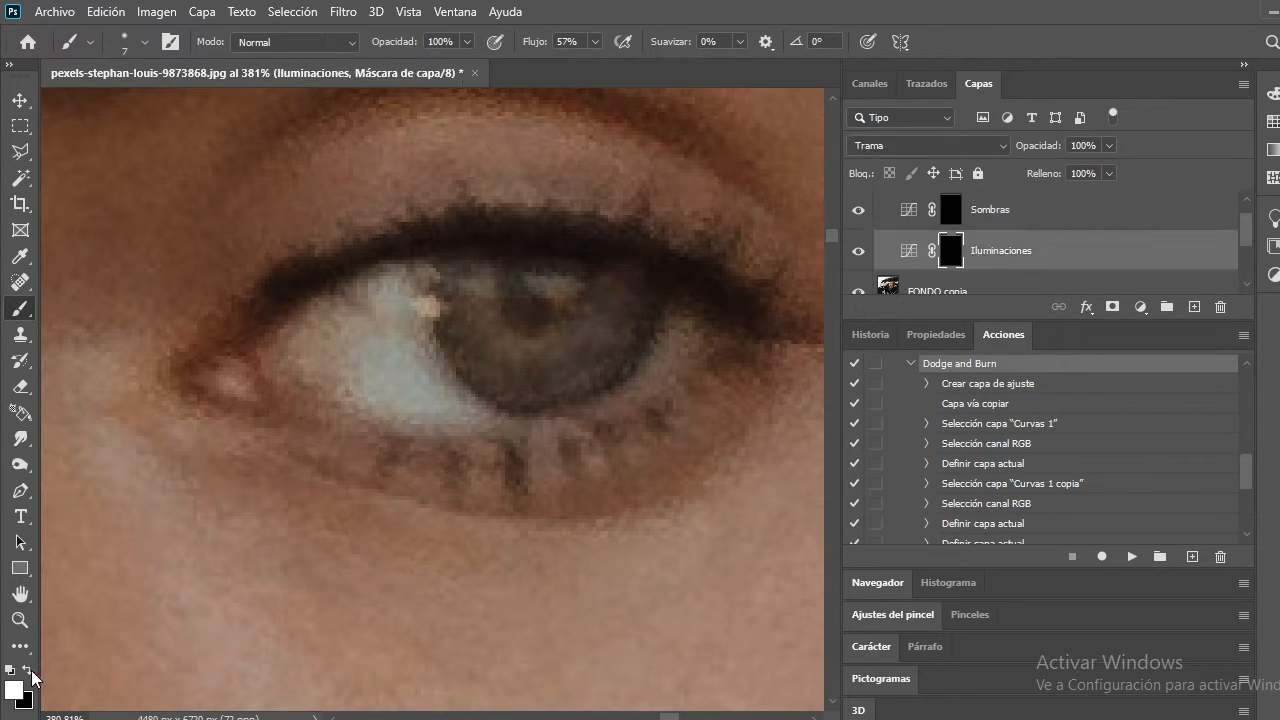
pyautogui.press('x')
pyautogui.moveTo(449, 263)
pyautogui.mouseDown()
pyautogui.moveTo(454, 355)
pyautogui.moveTo(510, 410)
pyautogui.mouseUp()
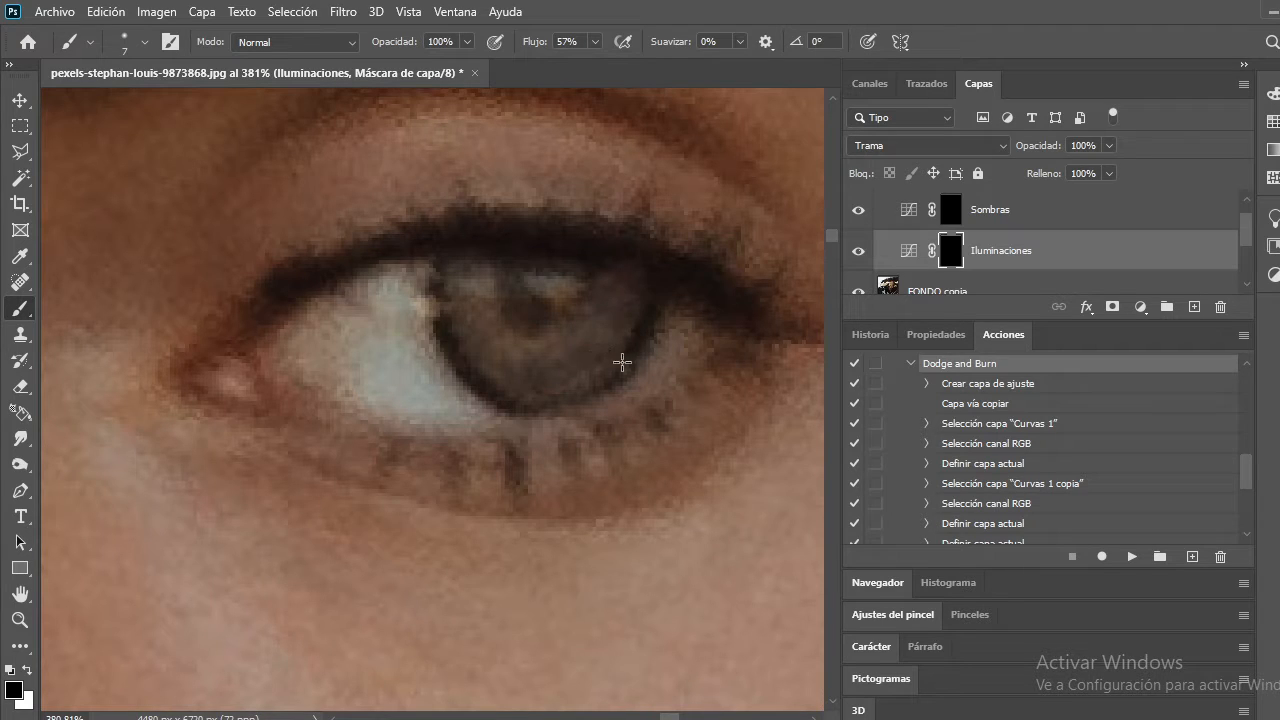
pyautogui.scroll(-5, 520, 415)
pyautogui.scroll(4, 277, 413)
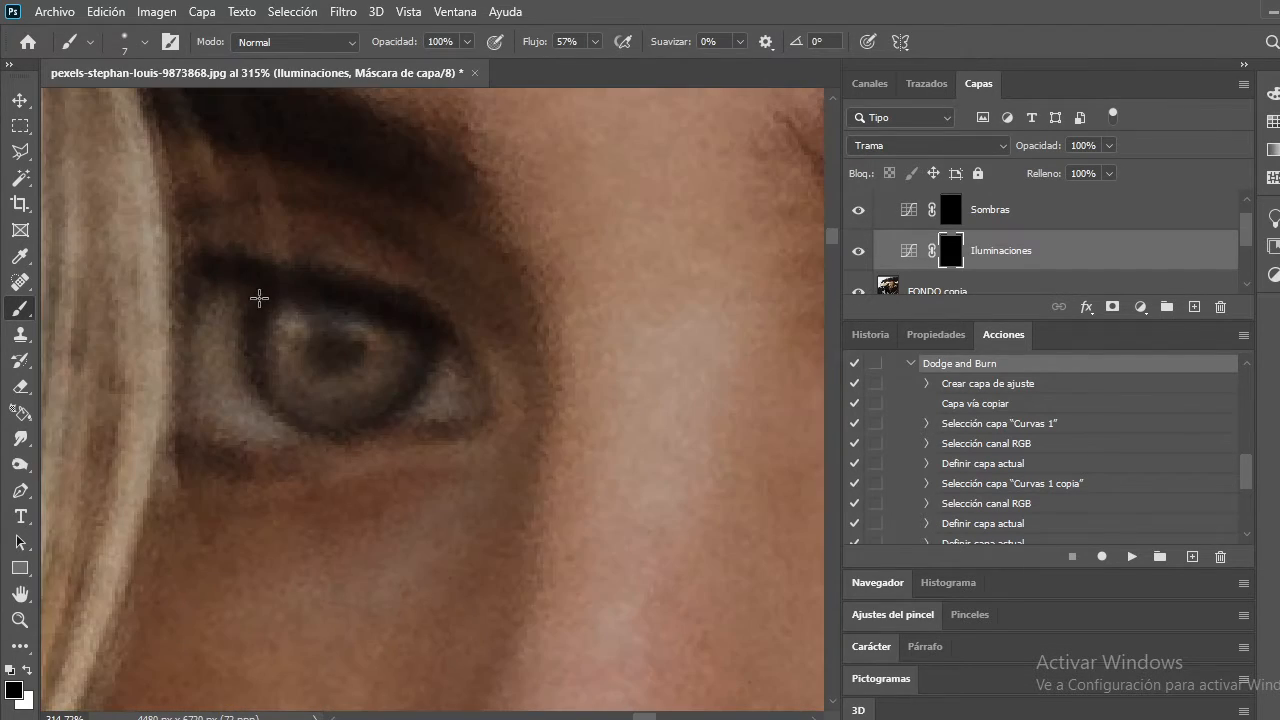
pyautogui.scroll(-5, 320, 427)
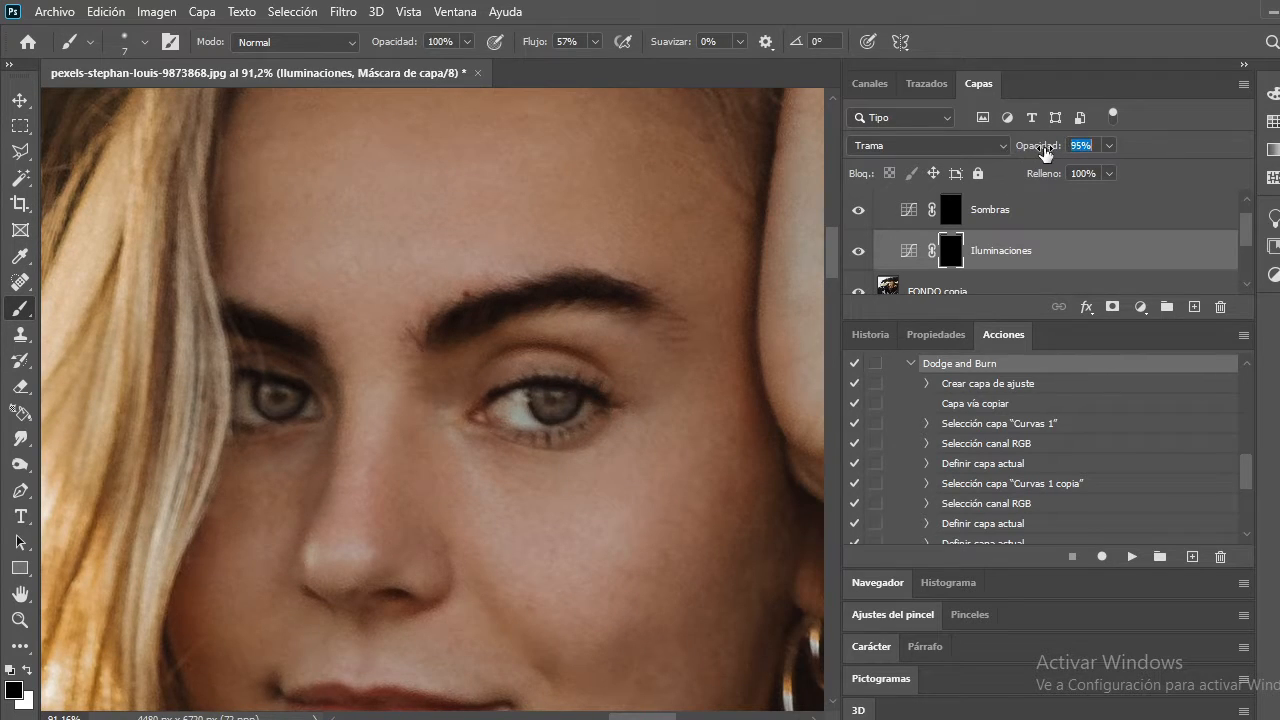
# Brighten the inner iris detail on the Iluminaciones mask using white at 46% brush flow.
pyautogui.scroll(6, 581, 437)
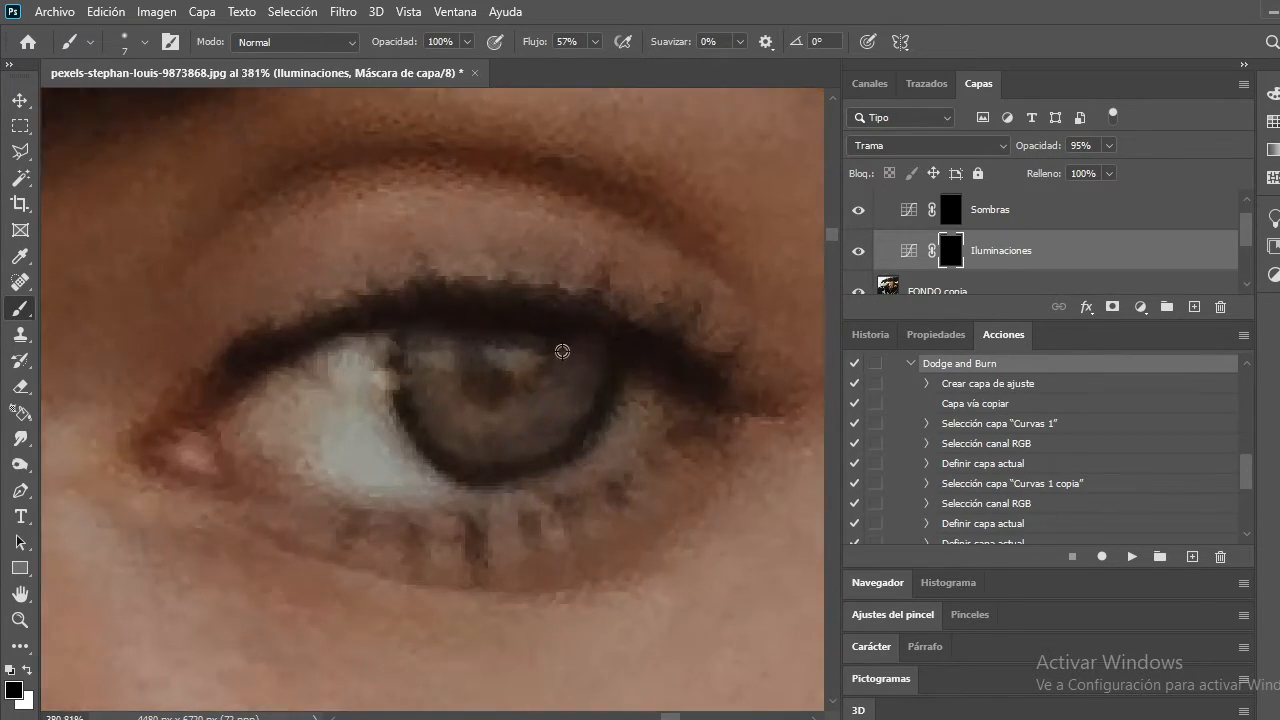
pyautogui.press('x')
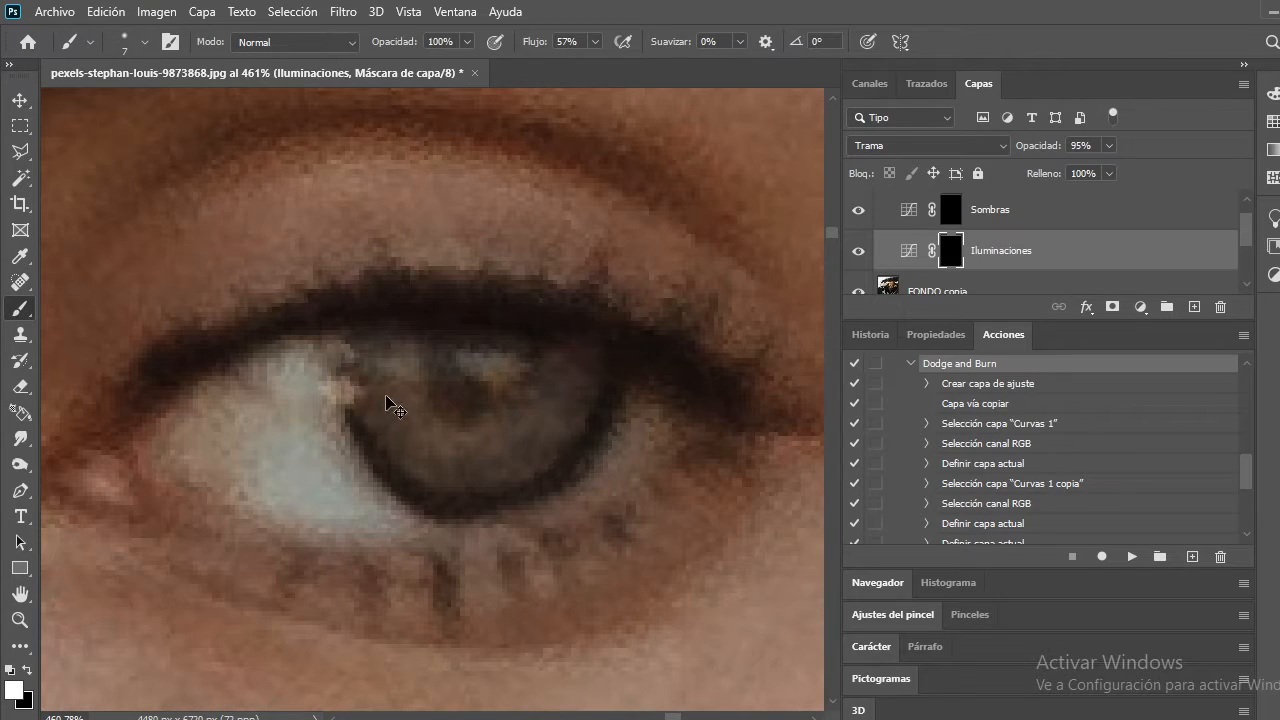
pyautogui.moveTo(538, 48); pyautogui.dragTo(533, 48)
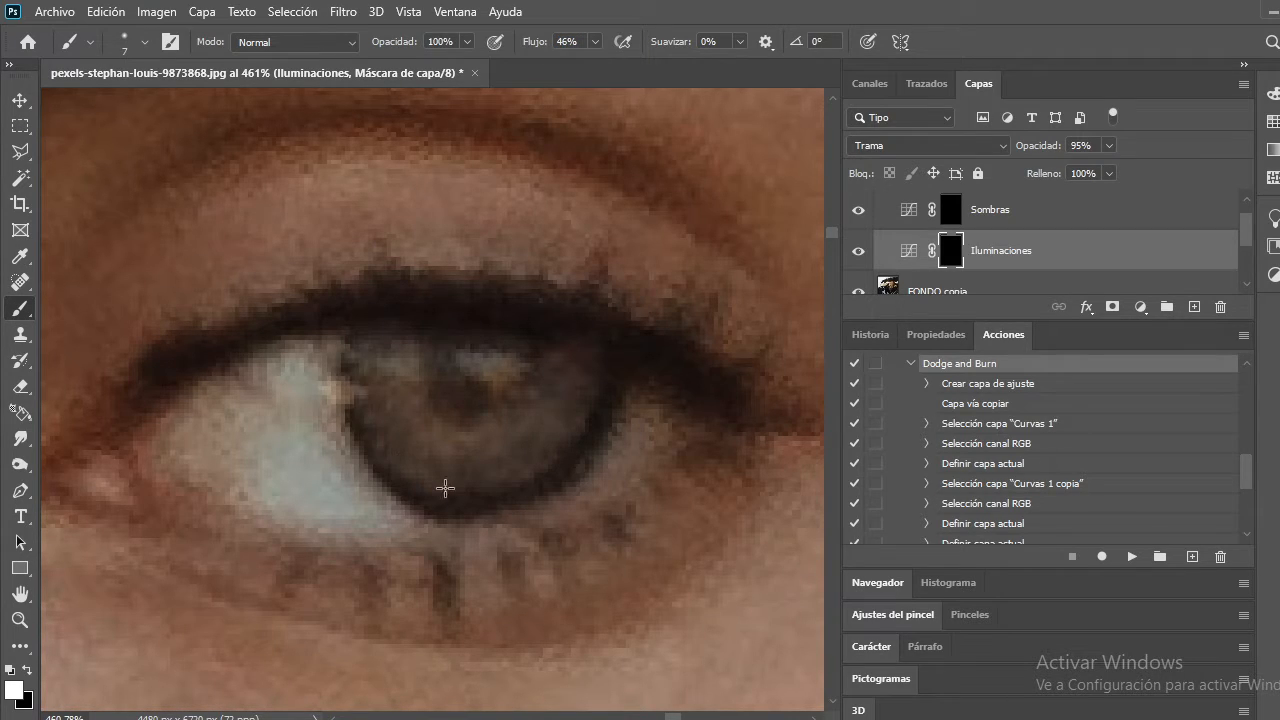
pyautogui.scroll(-6, 466, 469)
pyautogui.hscroll(-6, 374, 486)
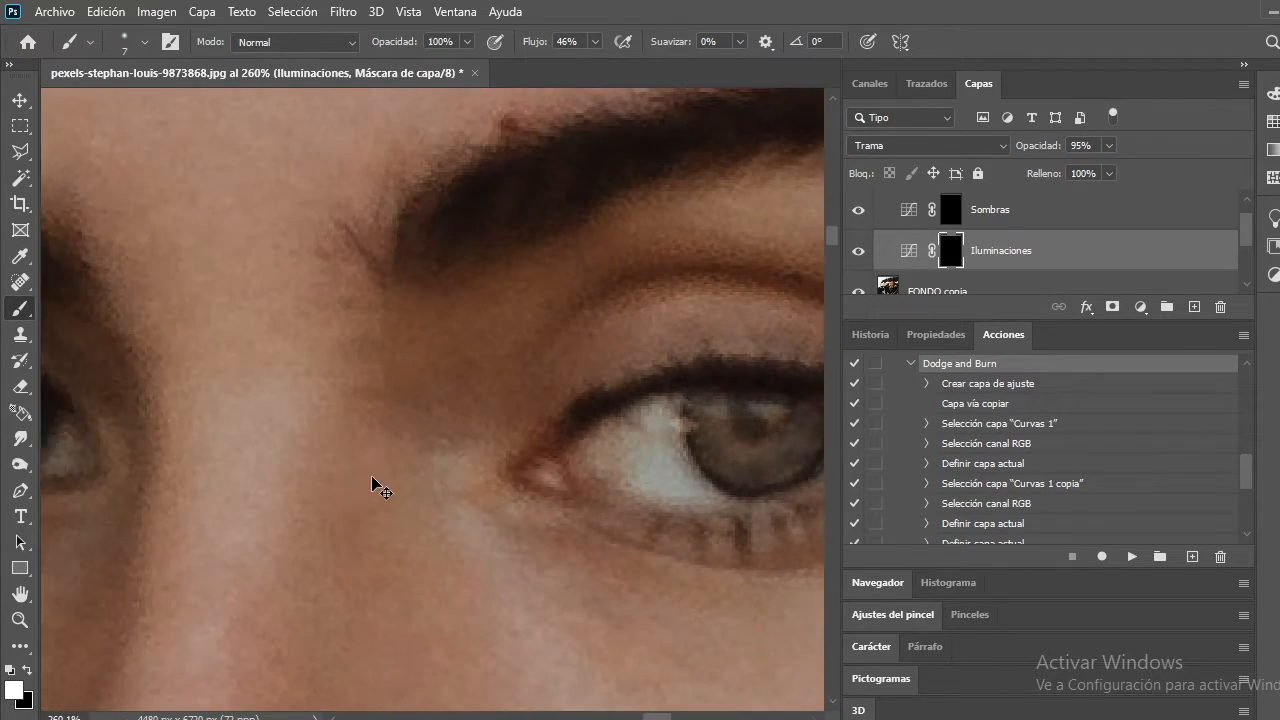
pyautogui.scroll(-2, 149, 449)
pyautogui.scroll(6, 169, 439)
# Darken the pupils of both eyes on the Sombras mask with the 7 px brush.
pyautogui.click(950, 210)
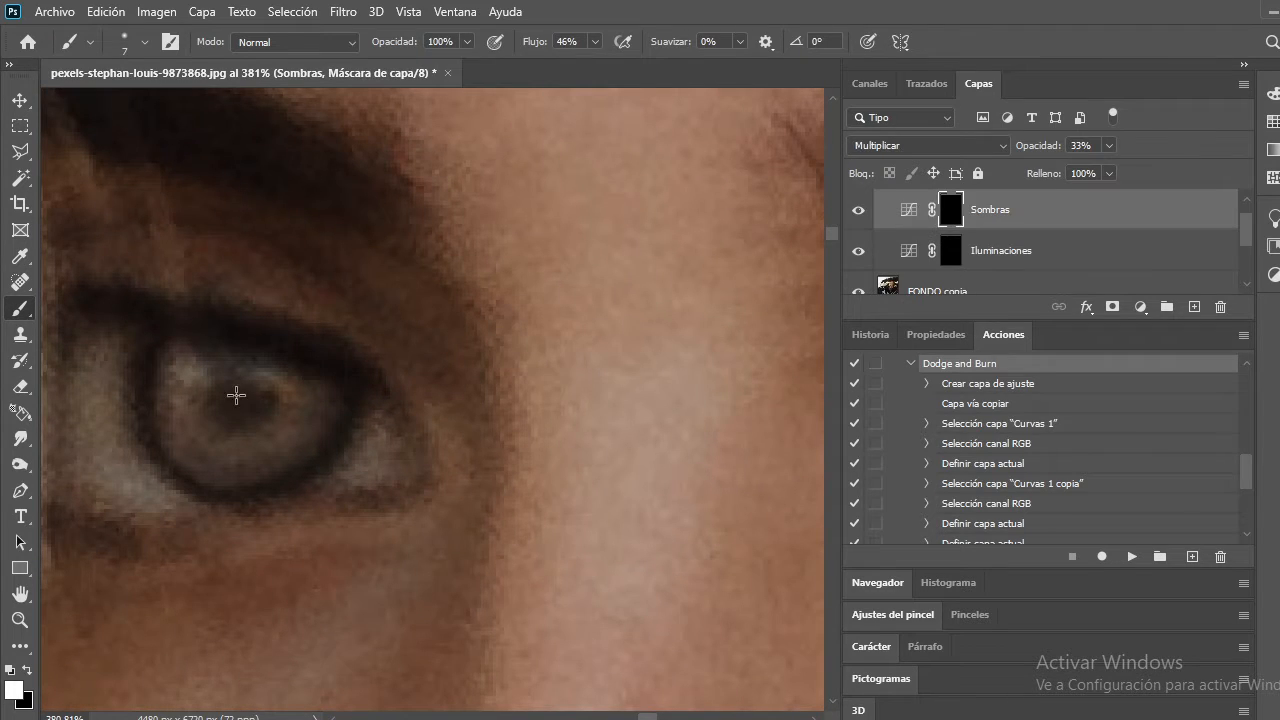
pyautogui.scroll(-4, 549, 457)
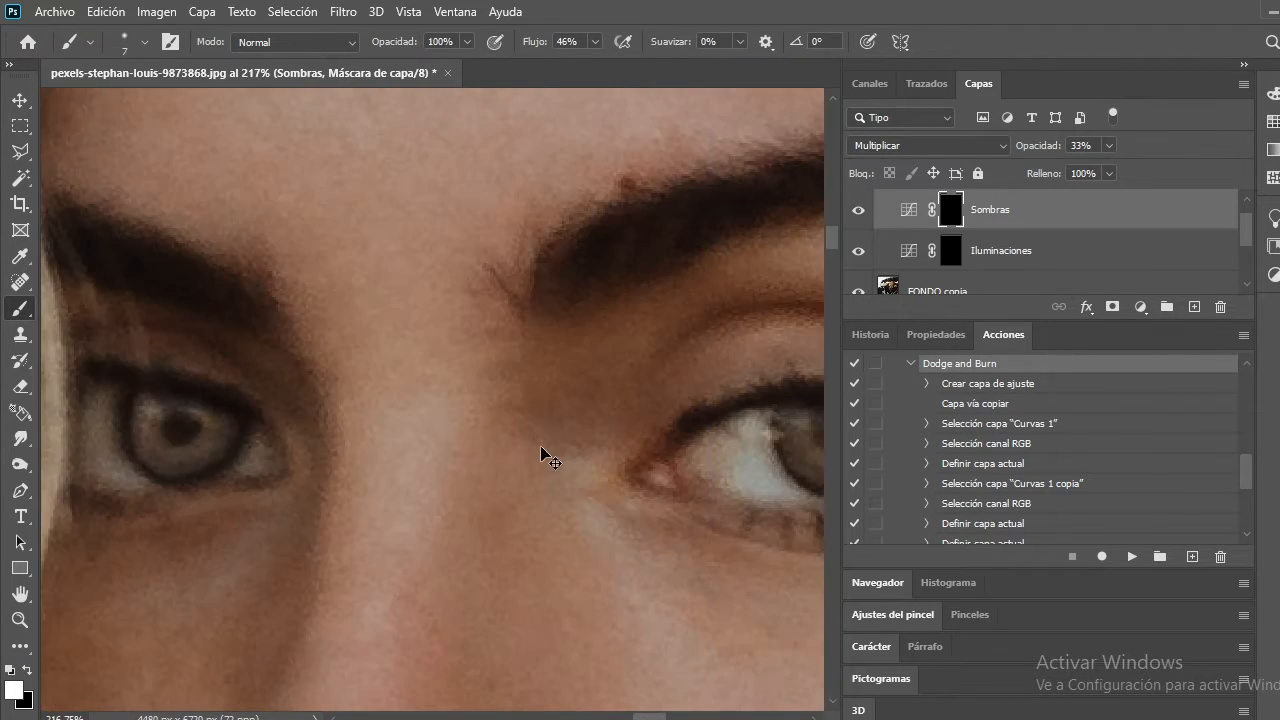
pyautogui.scroll(5, 571, 423)
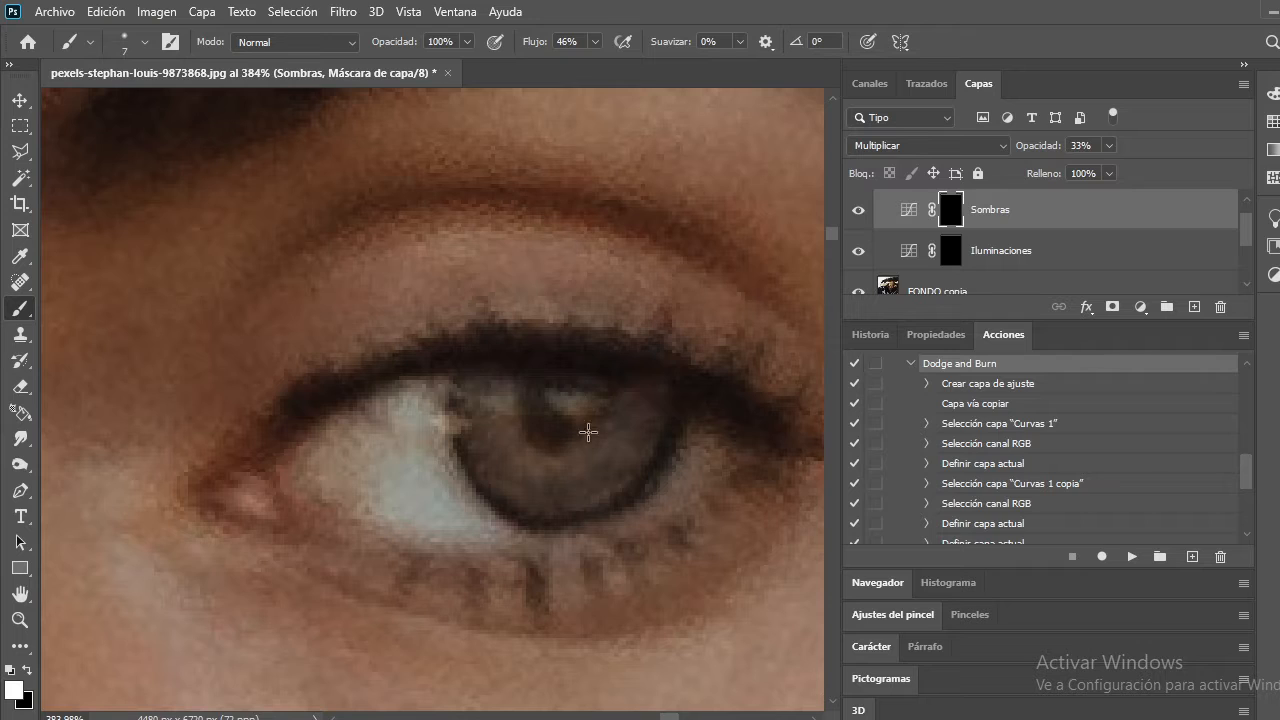
pyautogui.scroll(-6, 504, 553)
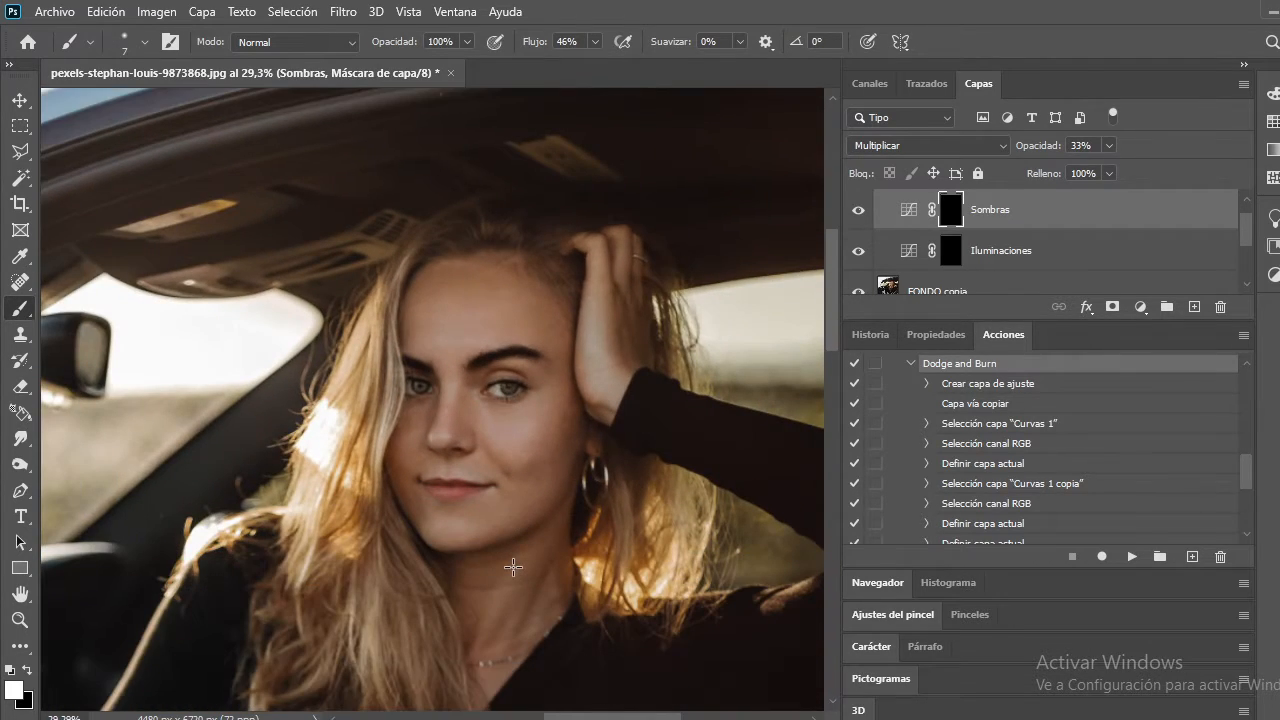
# Collapse the Dodge and Burn group and toggle its visibility to compare the portrait before and after.
pyautogui.scroll(1, 933, 248)
pyautogui.click(877, 202)
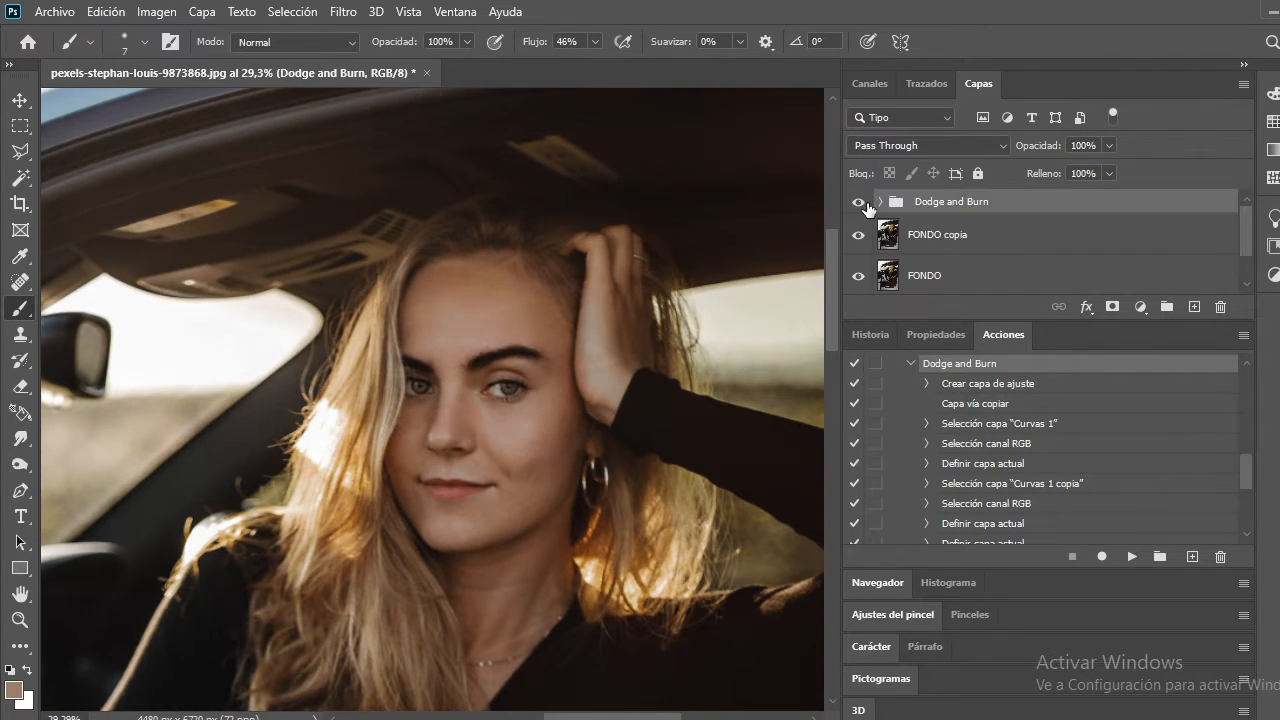
pyautogui.click(858, 202)
pyautogui.click(858, 202)
pyautogui.click(858, 202)
pyautogui.click(858, 202)
pyautogui.click(881, 202)
pyautogui.click(881, 202)
# Set the Dodge and Burn group's opacity to 80% and compare the face with the group hidden and shown.
pyautogui.moveTo(1050, 150); pyautogui.dragTo(1045, 152)
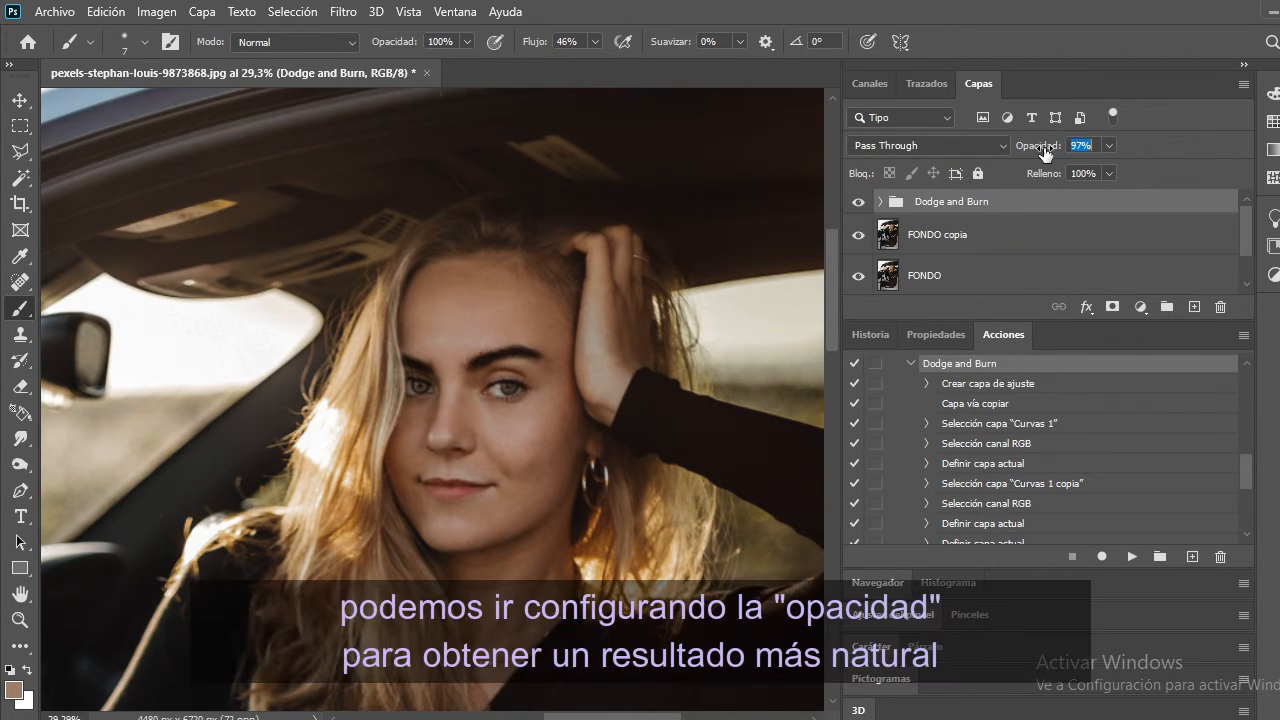
pyautogui.scroll(4, 512, 417)
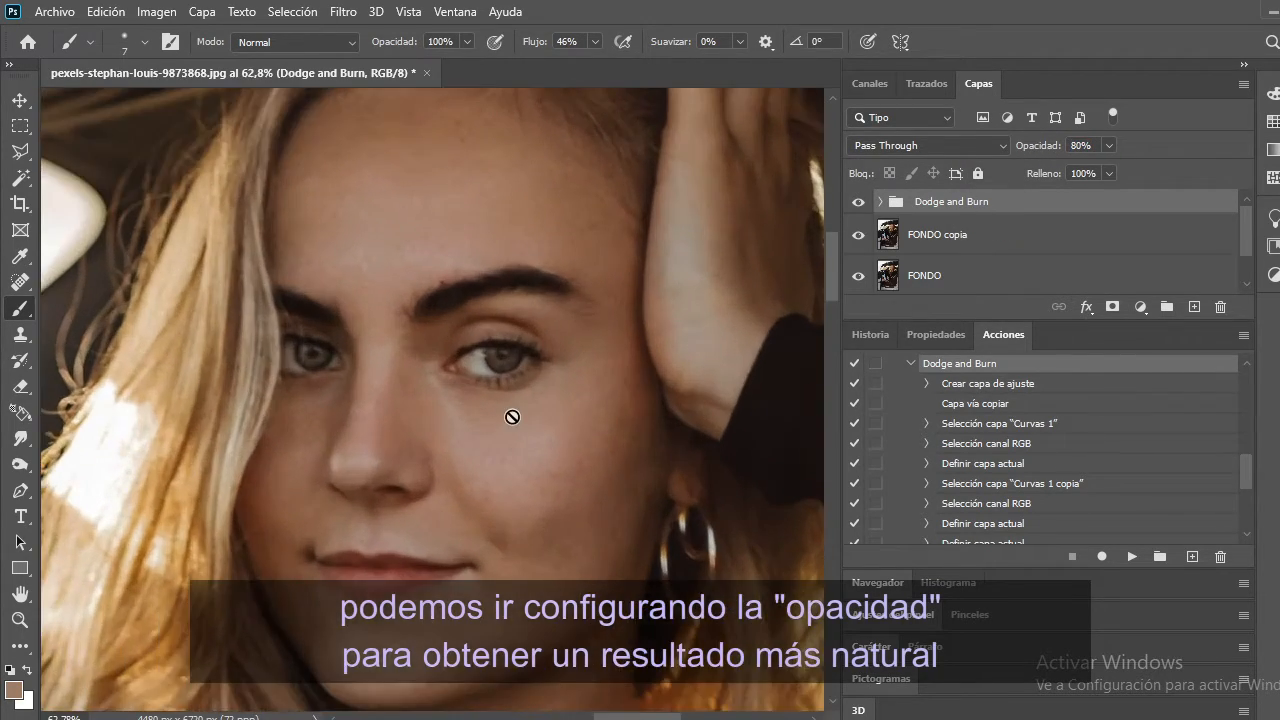
pyautogui.click(858, 202)
pyautogui.click(858, 202)
pyautogui.click(858, 202)
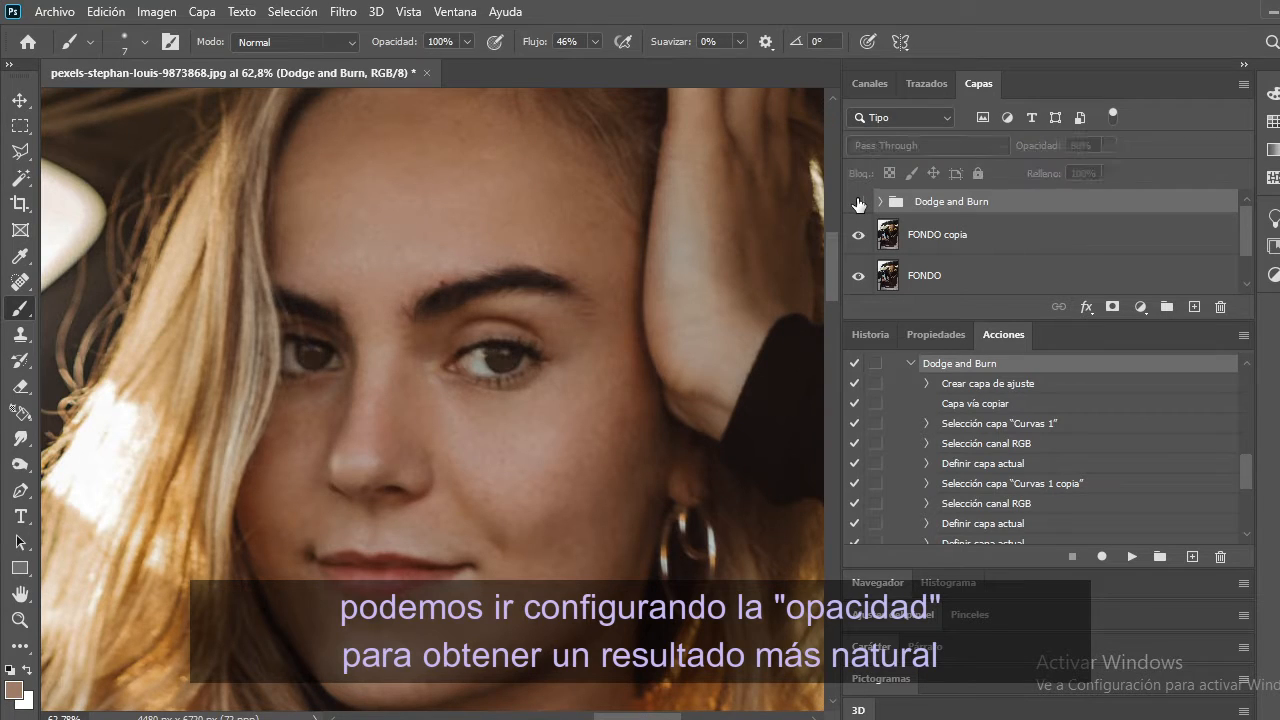
pyautogui.click(858, 202)
# Brighten the whites of both eyes on the Iluminaciones mask with a 12 px brush at 2% hardness and 27% flow.
pyautogui.scroll(4, 589, 357)
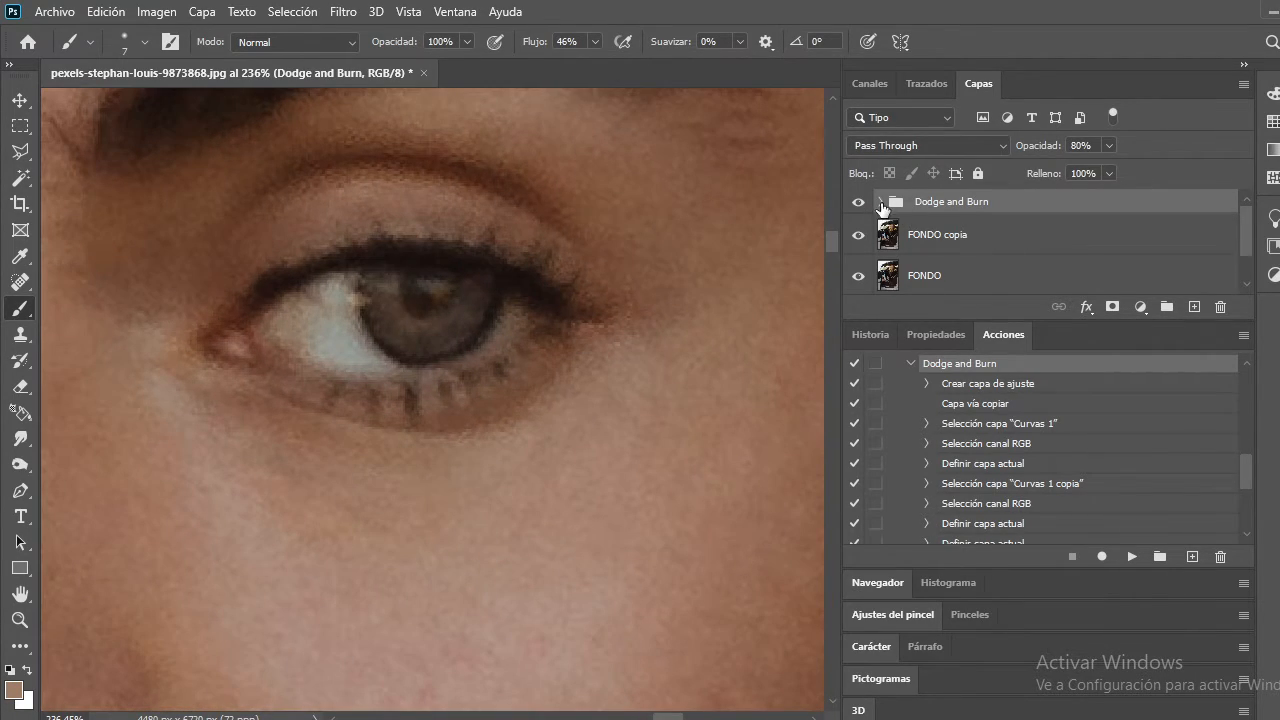
pyautogui.click(880, 202)
pyautogui.click(992, 268)
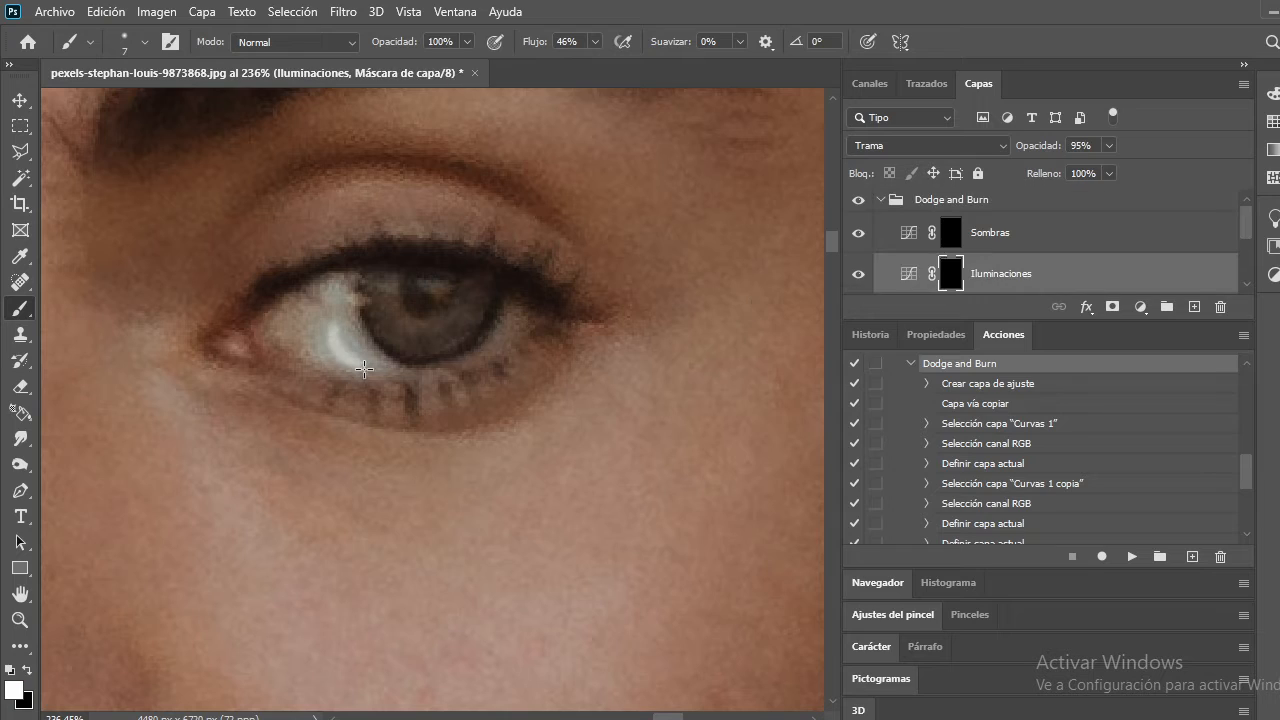
pyautogui.scroll(2, 470, 378)
pyautogui.rightClick(476, 380)
pyautogui.moveTo(474, 375); pyautogui.dragTo(462, 376)
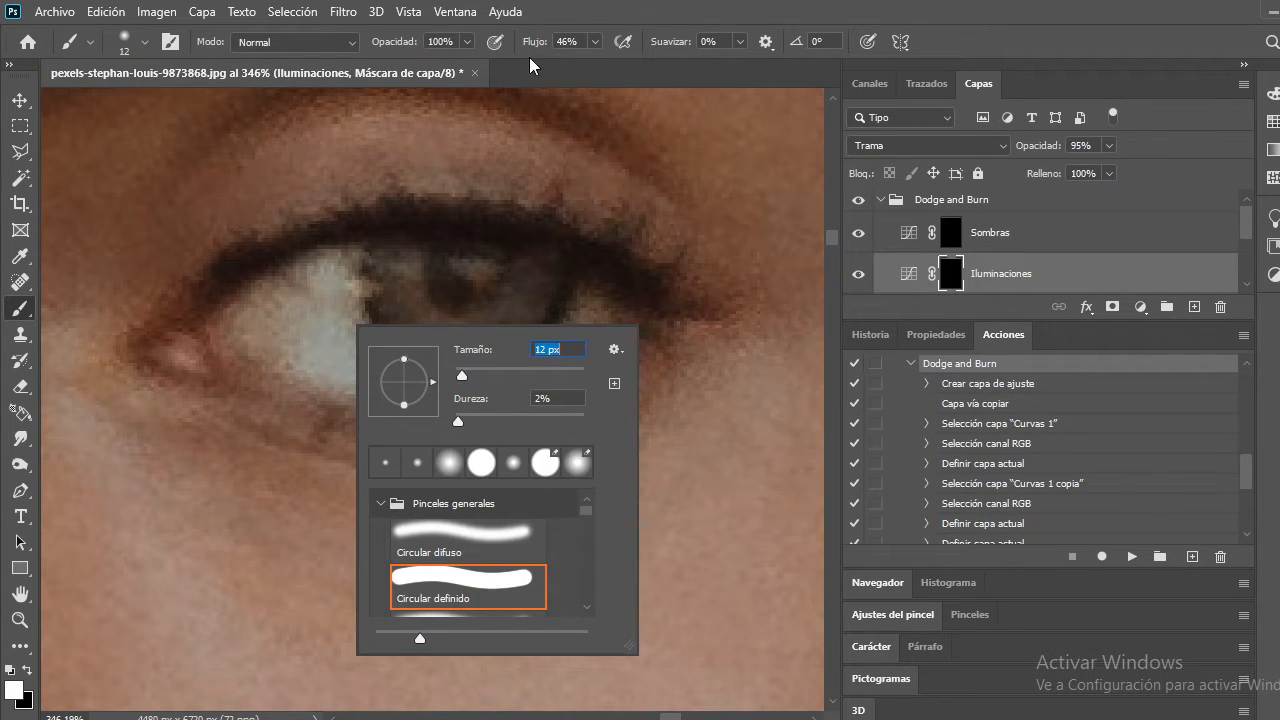
pyautogui.moveTo(546, 50); pyautogui.dragTo(532, 53)
pyautogui.moveTo(320, 282)
pyautogui.mouseDown()
pyautogui.moveTo(318, 325)
pyautogui.moveTo(331, 273)
pyautogui.moveTo(234, 327)
pyautogui.moveTo(260, 355)
pyautogui.moveTo(228, 372)
pyautogui.moveTo(318, 347)
pyautogui.moveTo(343, 323)
pyautogui.moveTo(430, 394)
pyautogui.moveTo(591, 323)
pyautogui.mouseUp()
pyautogui.scroll(-6, 580, 397)
pyautogui.scroll(4, 260, 398)
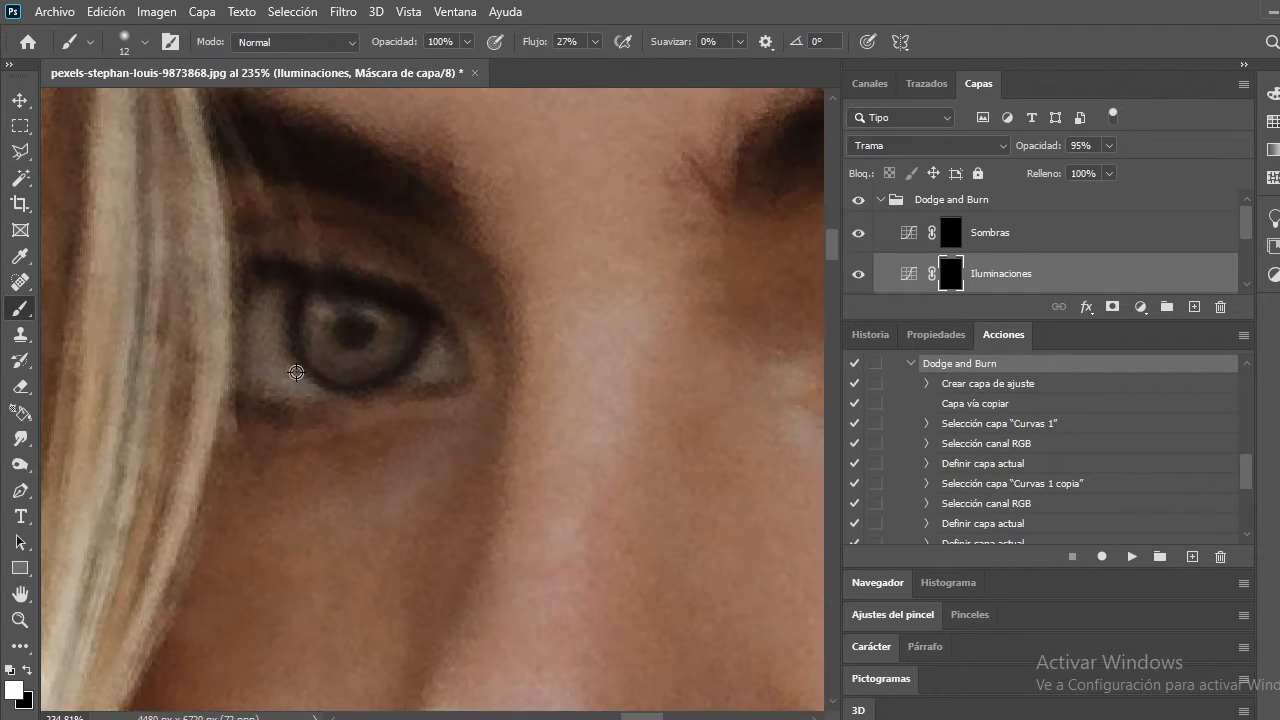
pyautogui.scroll(3, 276, 363)
pyautogui.moveTo(257, 257)
pyautogui.mouseDown()
pyautogui.moveTo(277, 366)
pyautogui.moveTo(217, 363)
pyautogui.moveTo(471, 383)
pyautogui.moveTo(545, 352)
pyautogui.mouseUp()
# Set the Iluminaciones layer's opacity to 41% and collapse the Dodge and Burn group.
pyautogui.moveTo(1055, 152); pyautogui.dragTo(1035, 152)
pyautogui.scroll(-10, 626, 346)
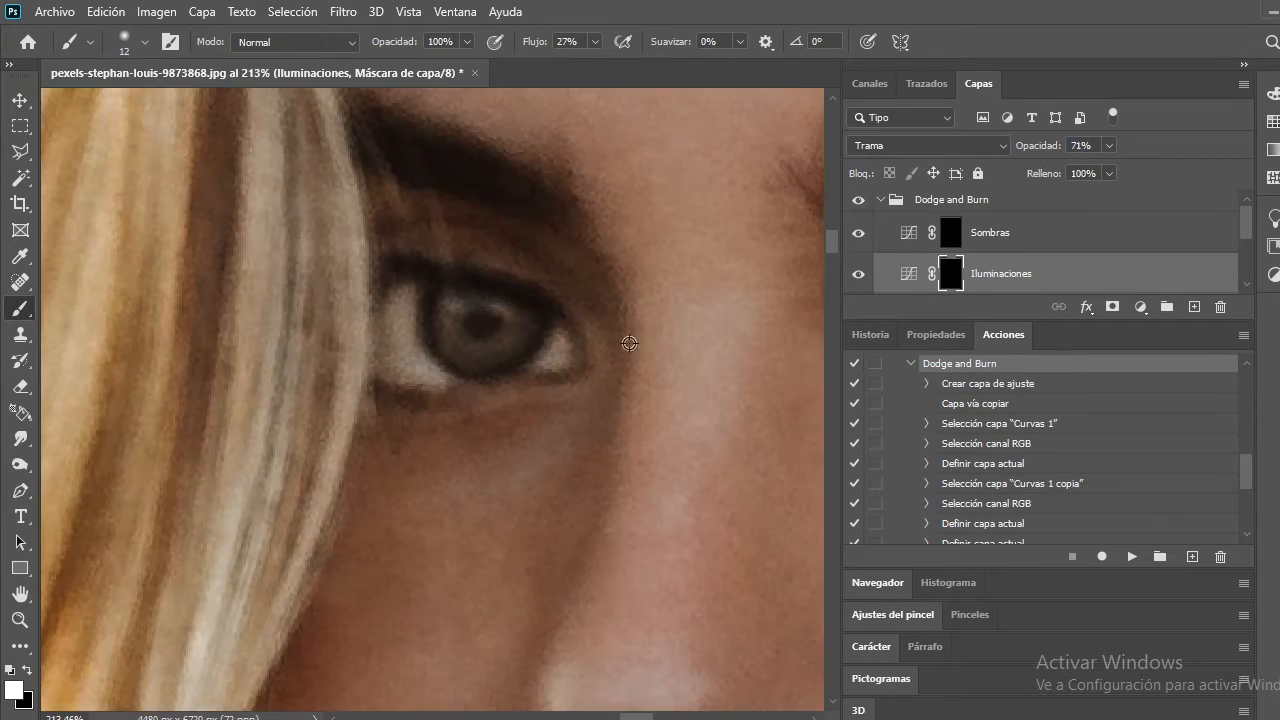
pyautogui.scroll(1, 668, 406)
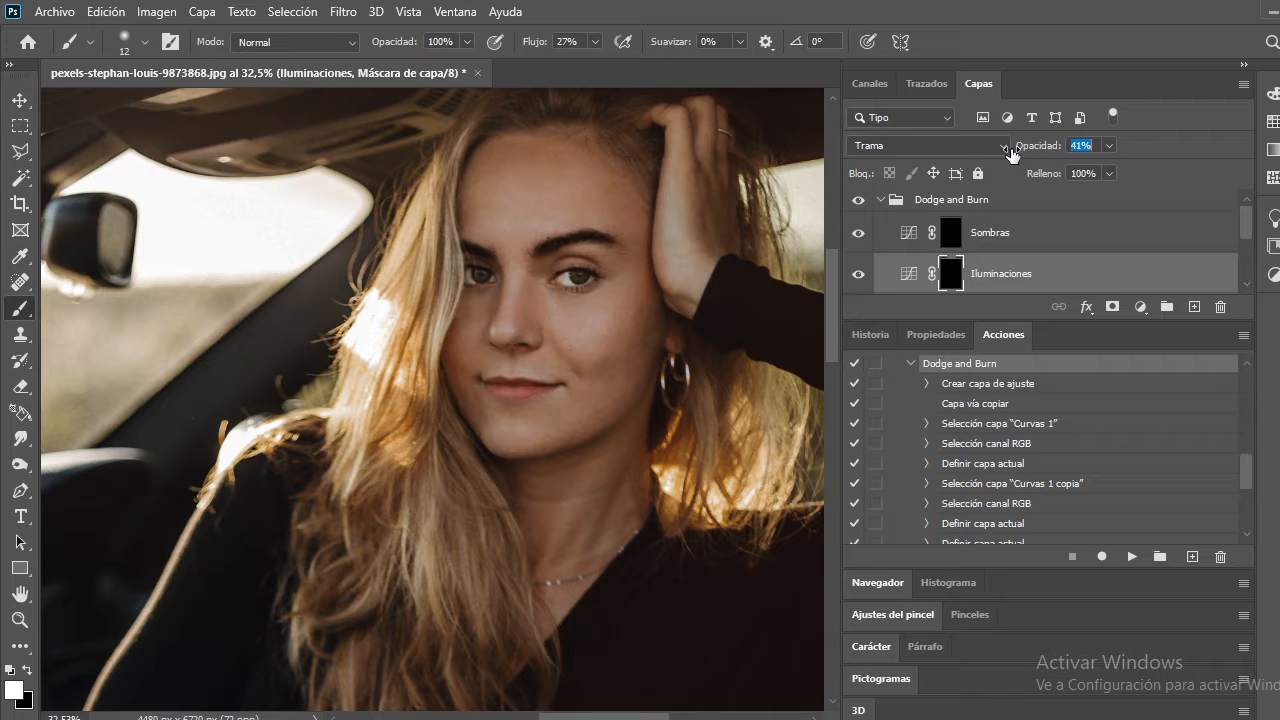
pyautogui.scroll(-4, 671, 304)
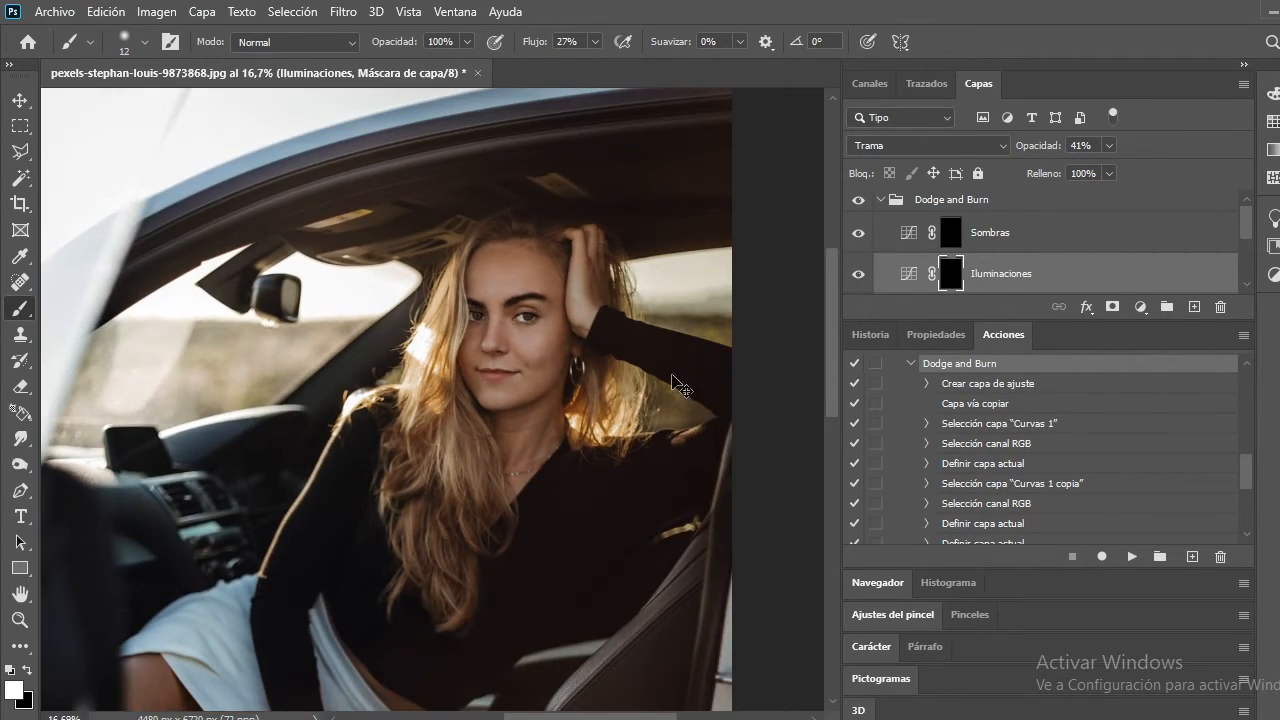
pyautogui.scroll(5, 624, 303)
pyautogui.click(888, 205)
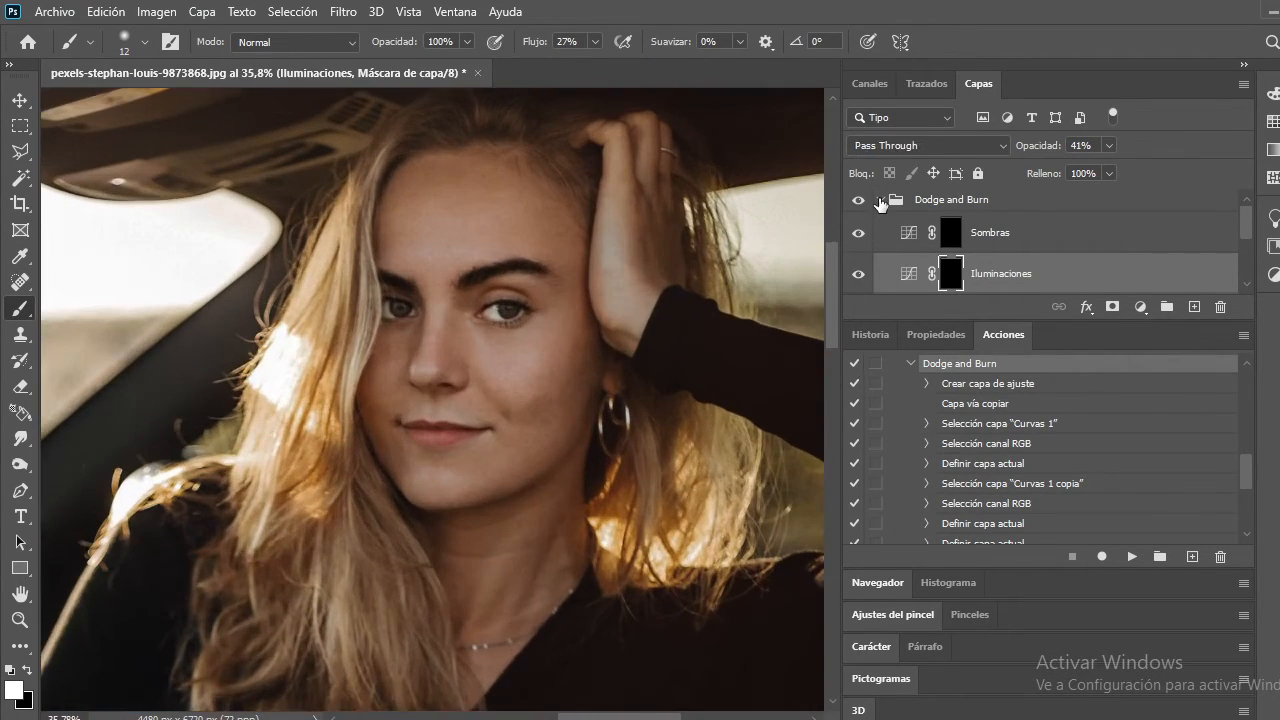
# Collapse the Dodge and Burn group and gather it with all the other layers above Capa 0 into a new group.
pyautogui.click(880, 200)
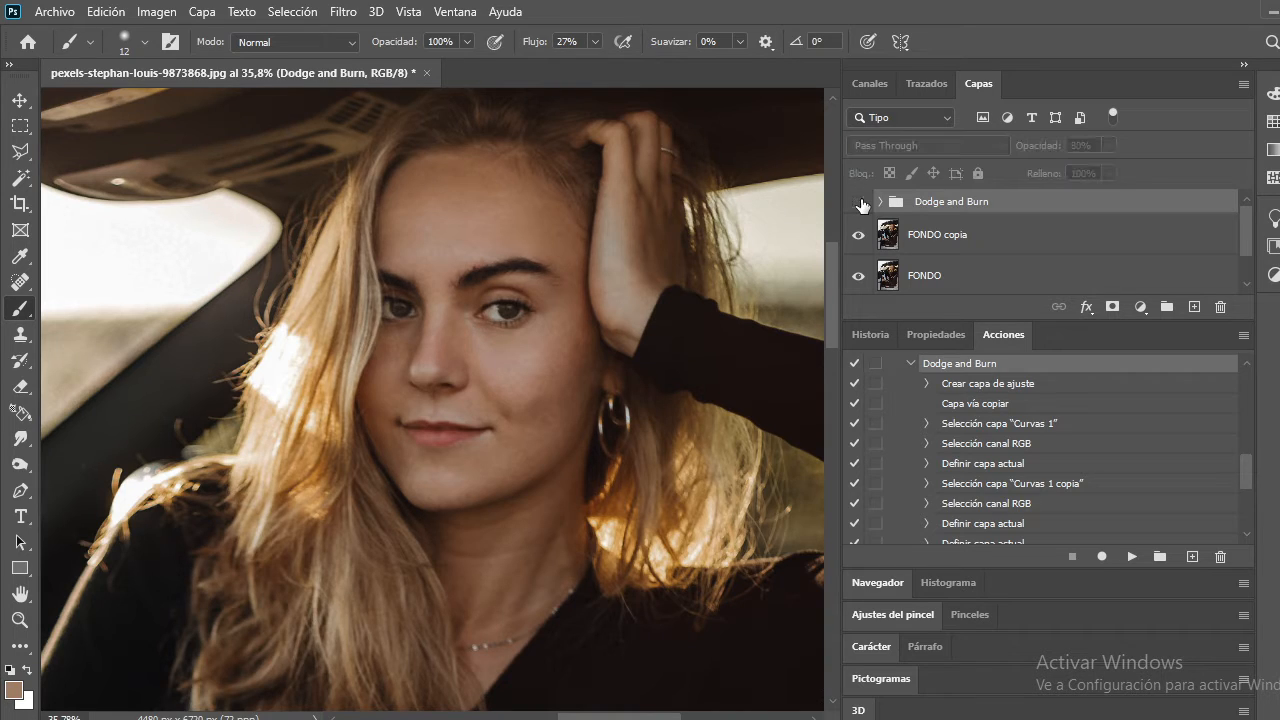
pyautogui.press('v')
pyautogui.scroll(-8, 432, 406)
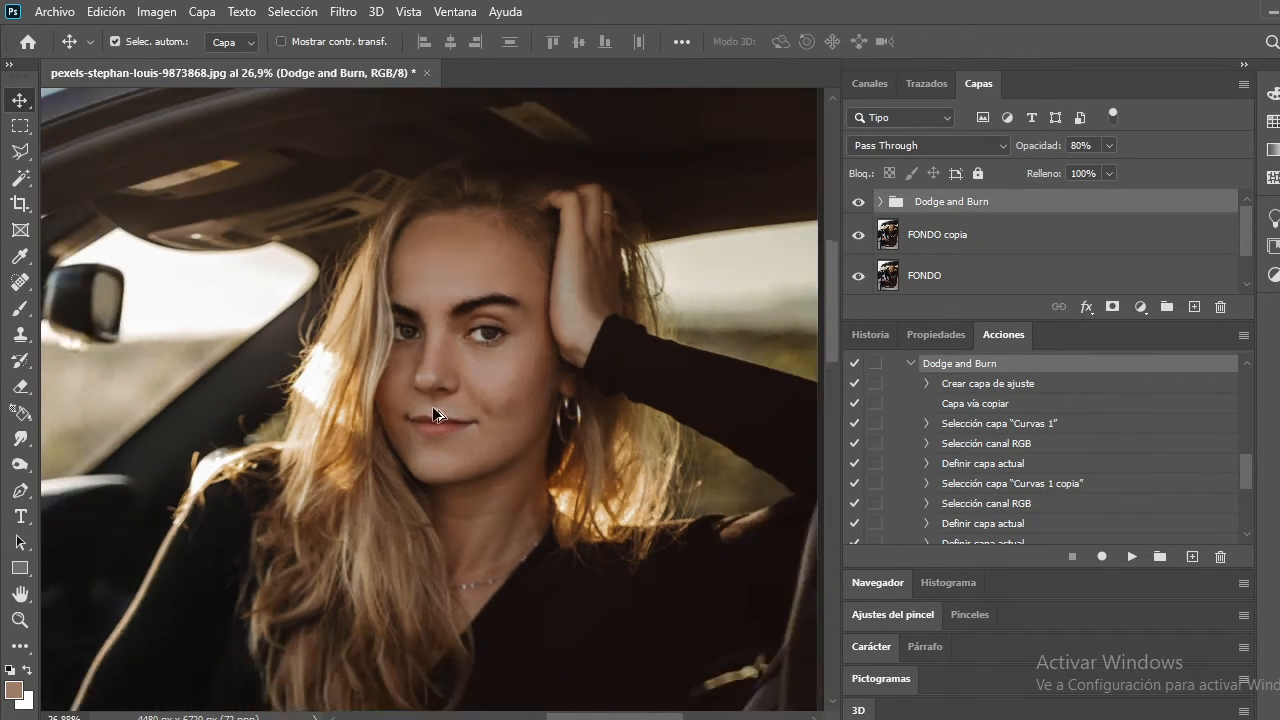
pyautogui.scroll(2, 428, 427)
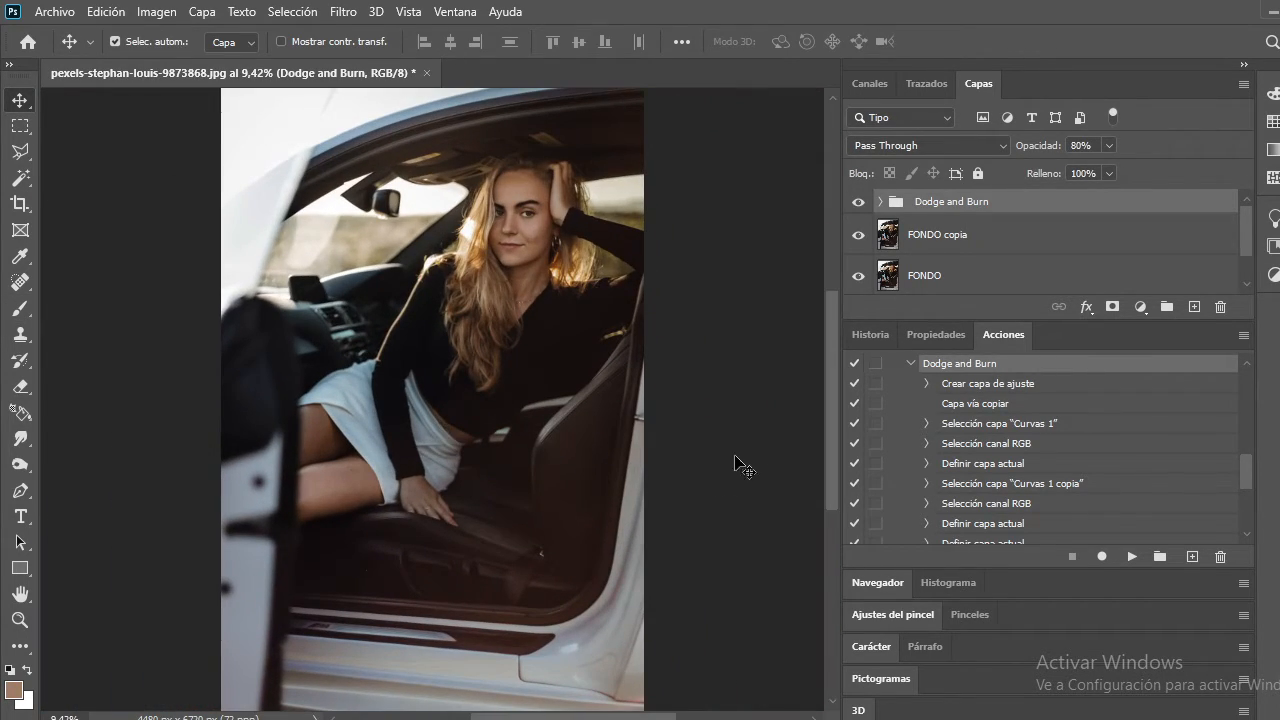
pyautogui.scroll(-1, 955, 272)
pyautogui.keyDown('shift'); pyautogui.click(962, 257); pyautogui.keyUp('shift')
pyautogui.click(1165, 306)
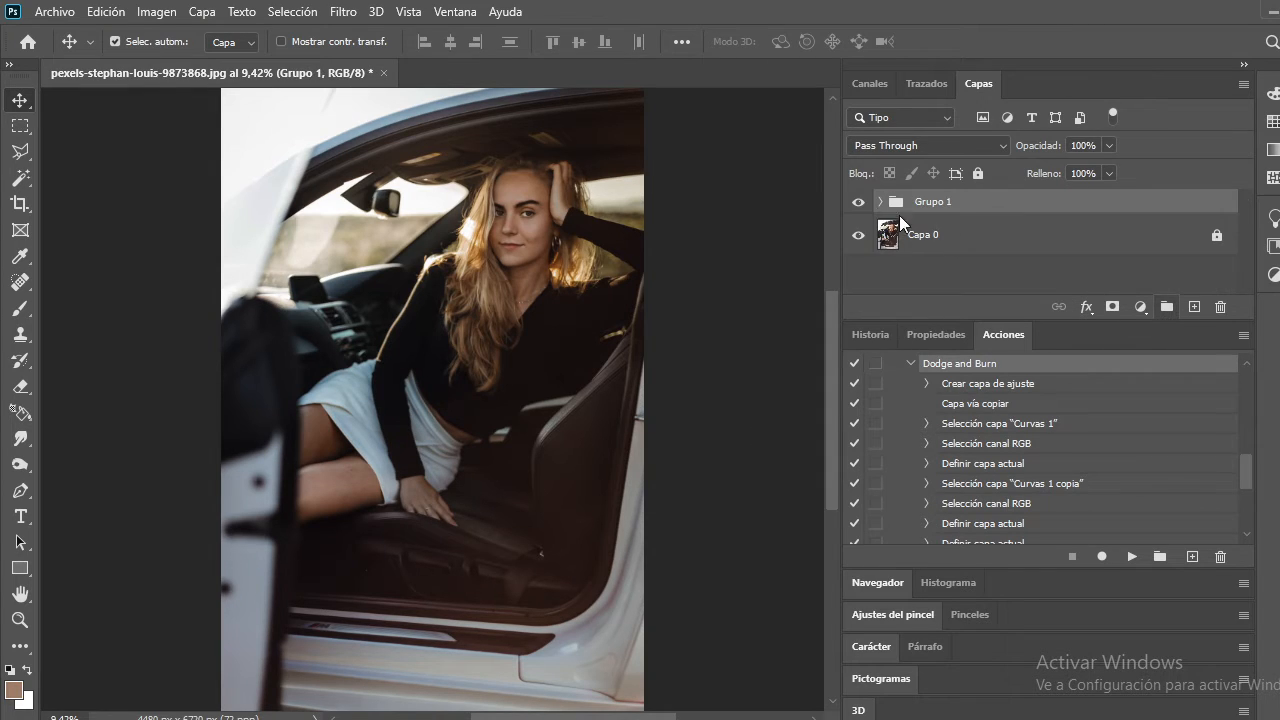
# Toggle the visibility of the new group above Capa 0 to compare the retouched portrait with the original.
pyautogui.scroll(6, 500, 258)
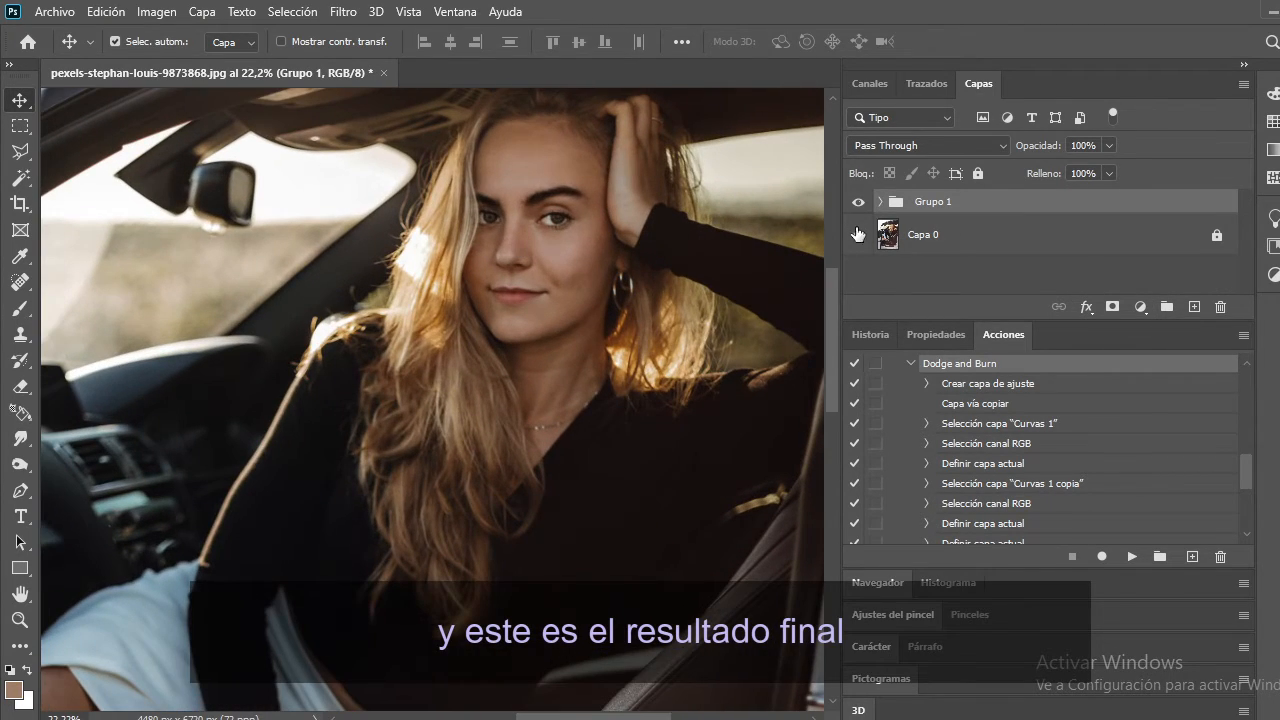
pyautogui.click(860, 202)
pyautogui.click(863, 203)
pyautogui.click(863, 203)
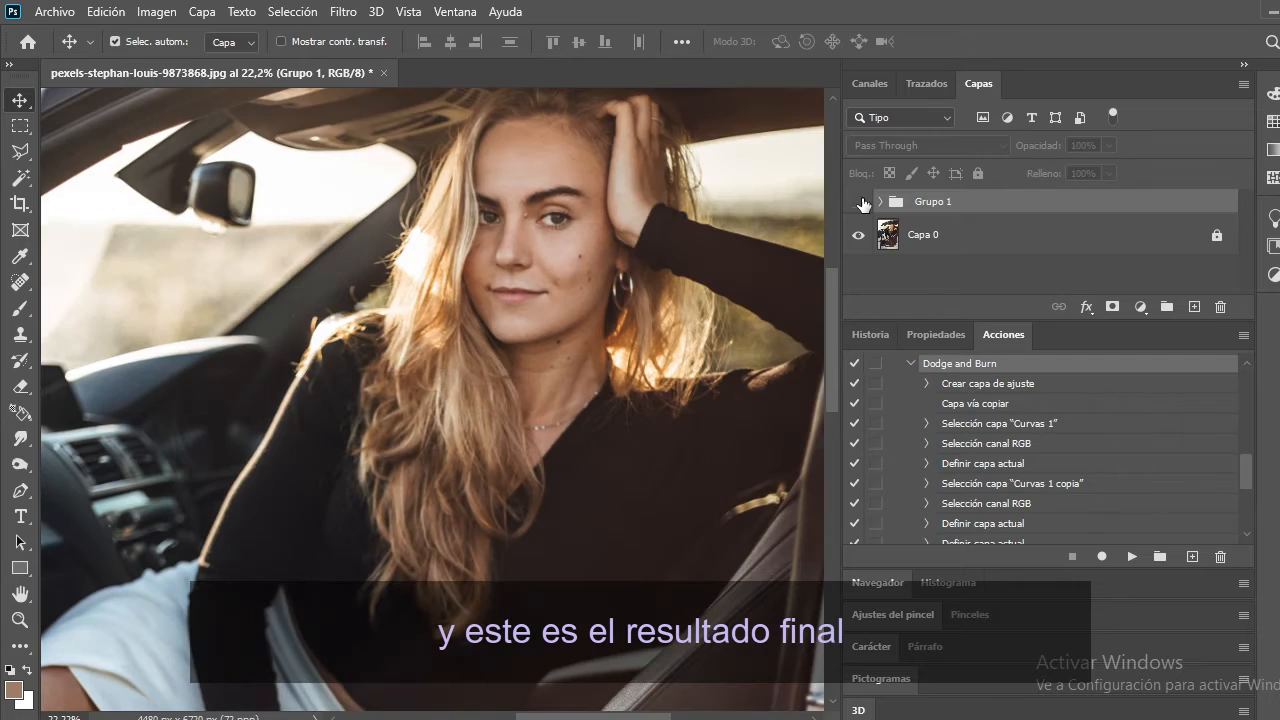
pyautogui.click(863, 203)
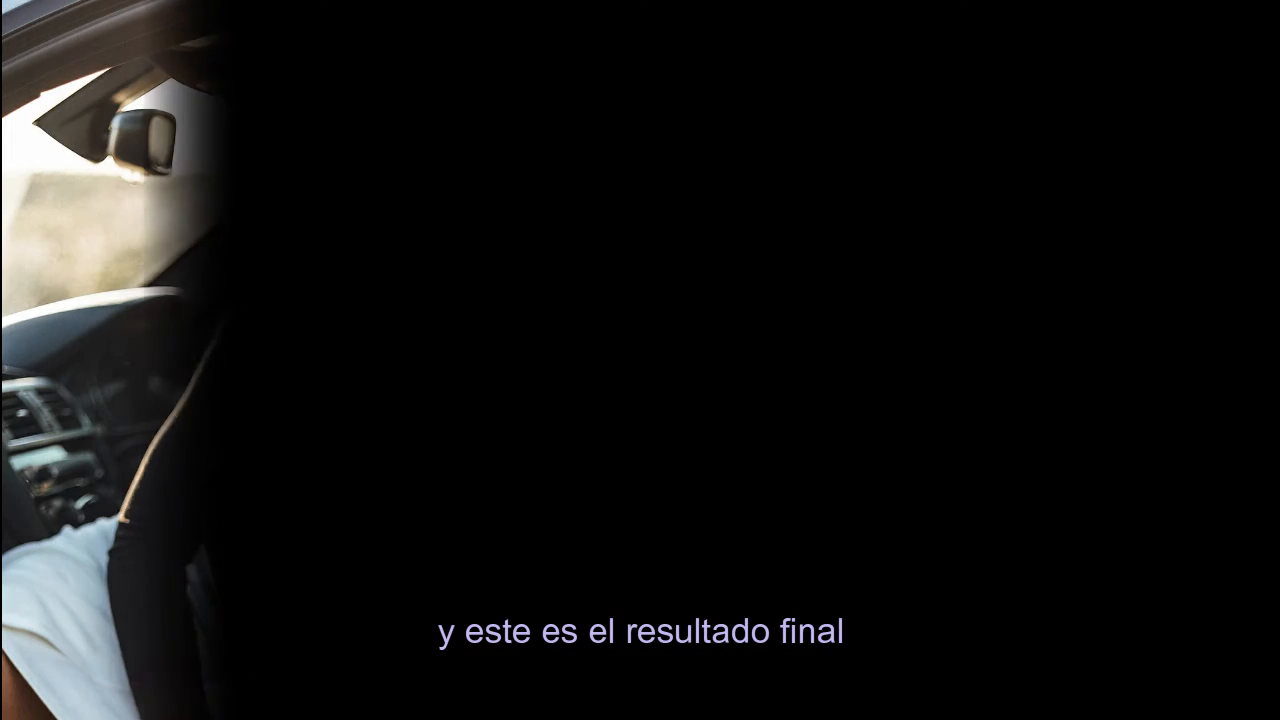